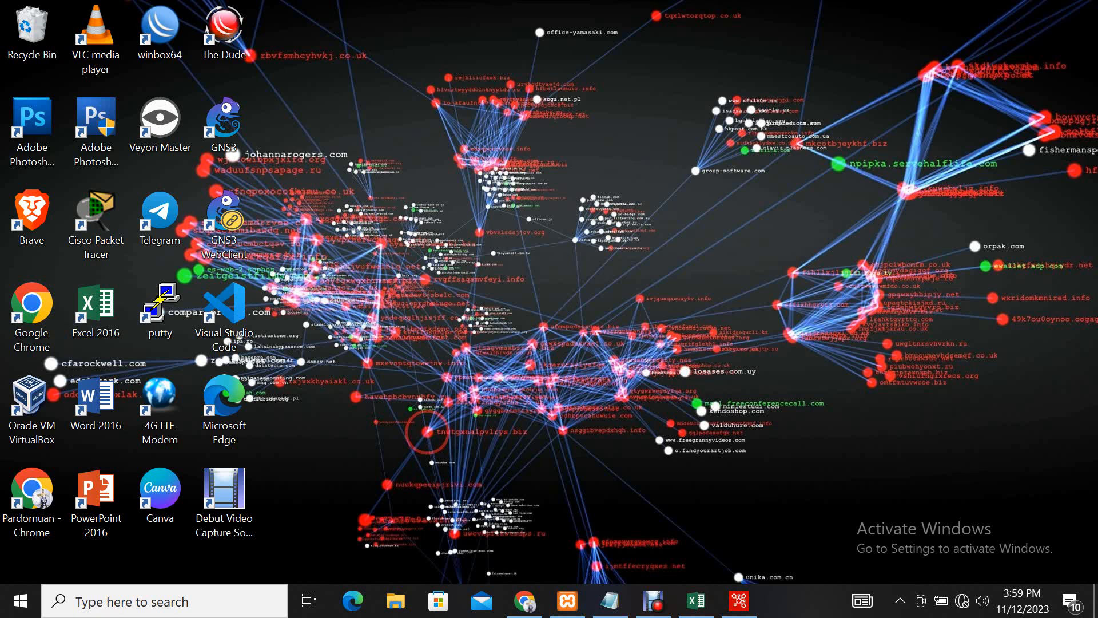
Review the Pentaho setup notes in Notepad, then switch to Chrome and view the nesabamedia.com Pentaho download page.
{"action": "left_click", "coordinate": [610, 601]}
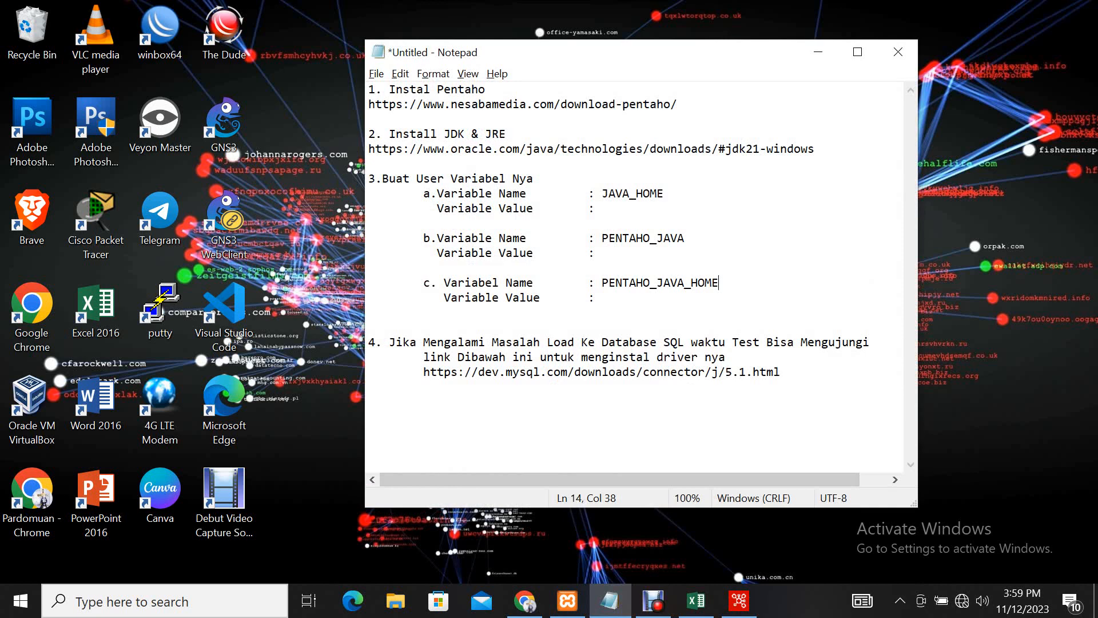
{"action": "left_click", "coordinate": [525, 600]}
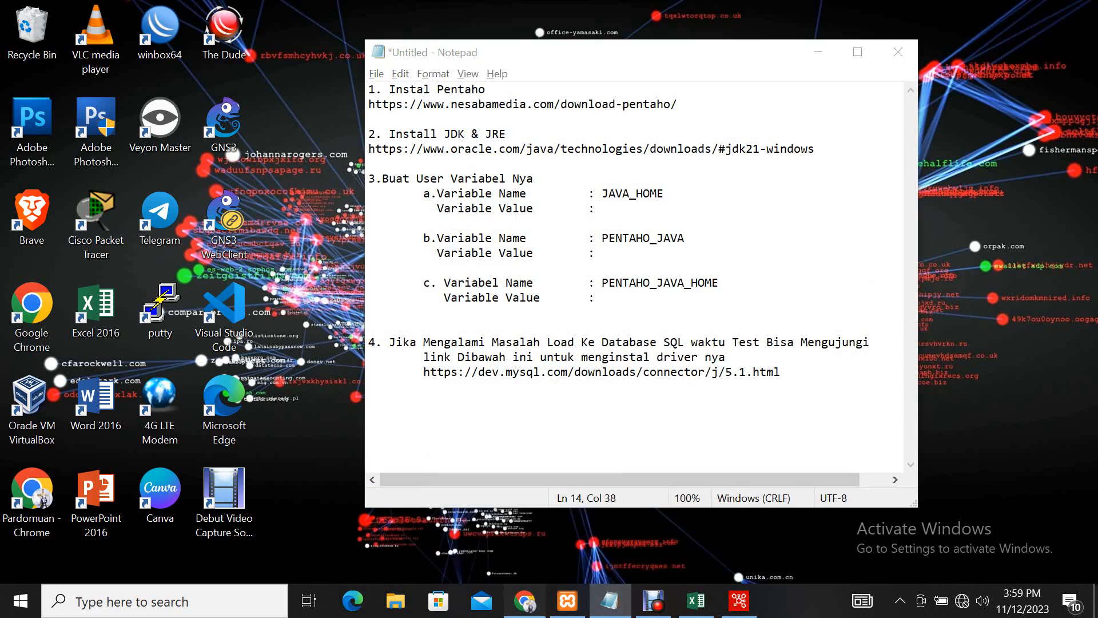
{"action": "left_click", "coordinate": [151, 18]}
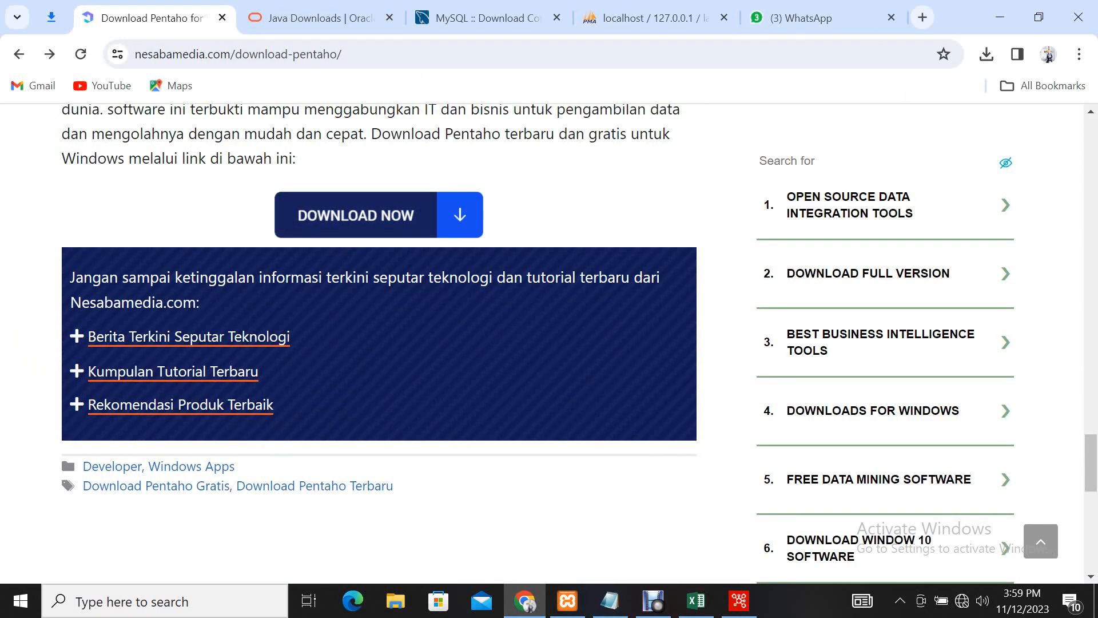
Go to the open Oracle Java Downloads page and show the JDK 21 downloads for Windows.
{"action": "left_click", "coordinate": [321, 18]}
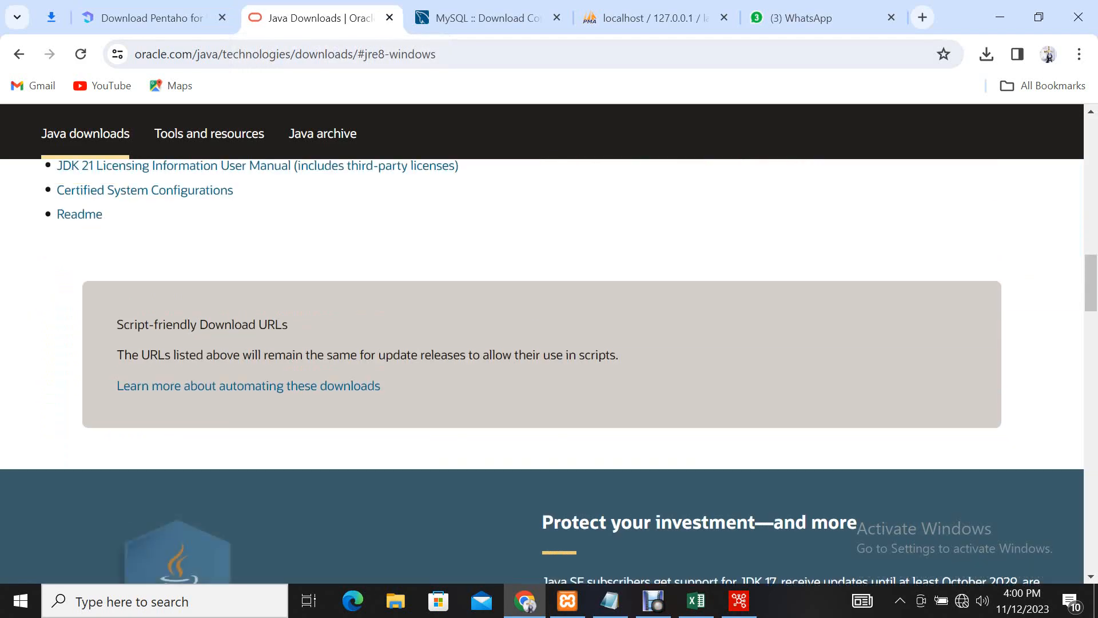
{"action": "scroll", "coordinate": [542, 343], "scroll_direction": "up", "scroll_amount": 14}
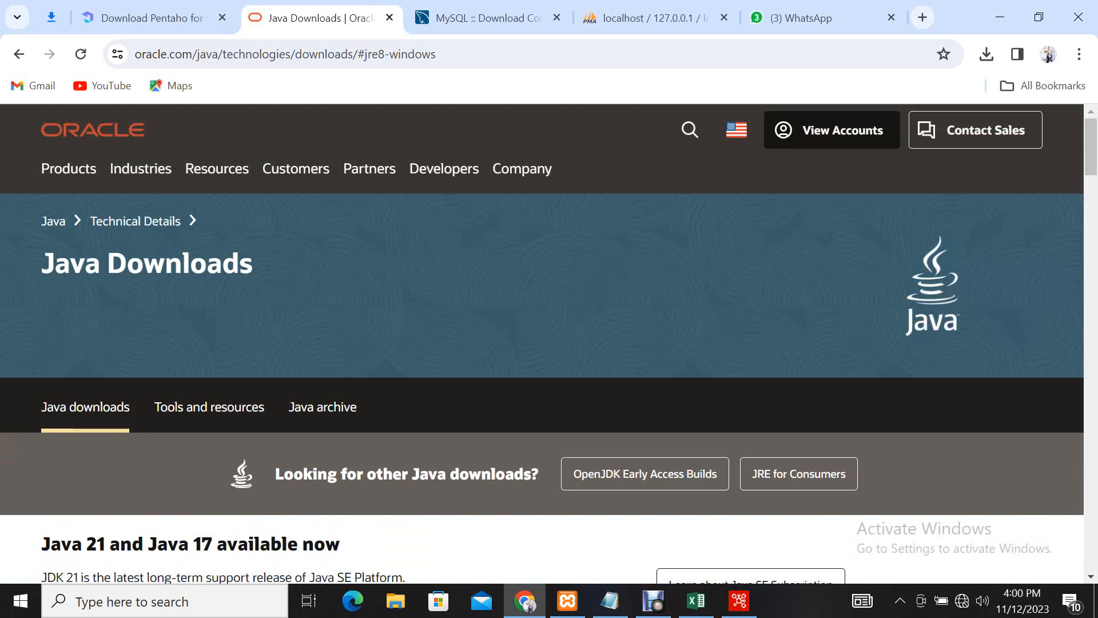
{"action": "scroll", "coordinate": [542, 343], "scroll_direction": "down", "scroll_amount": 10}
{"action": "scroll", "coordinate": [542, 343], "scroll_direction": "up", "scroll_amount": 2}
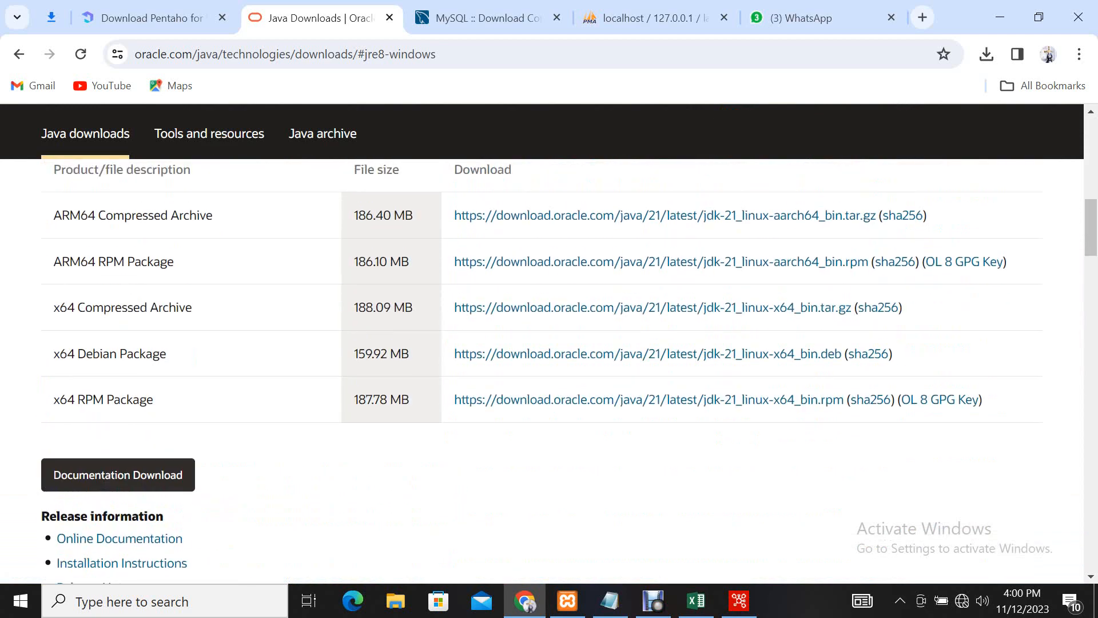
{"action": "scroll", "coordinate": [542, 343], "scroll_direction": "up", "scroll_amount": 4}
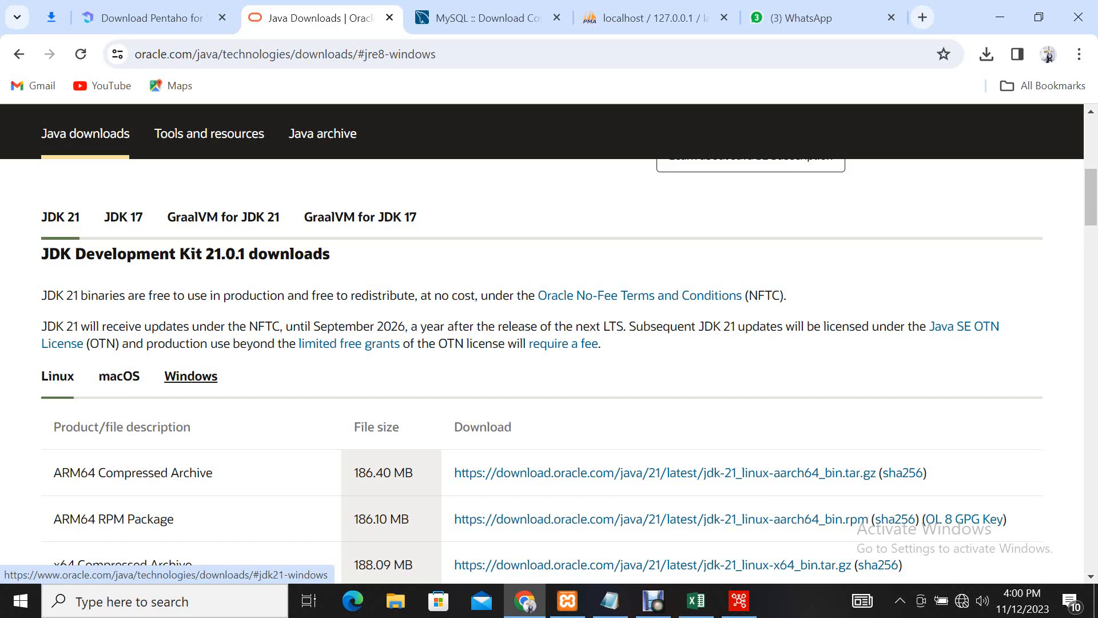
{"action": "left_click", "coordinate": [191, 376]}
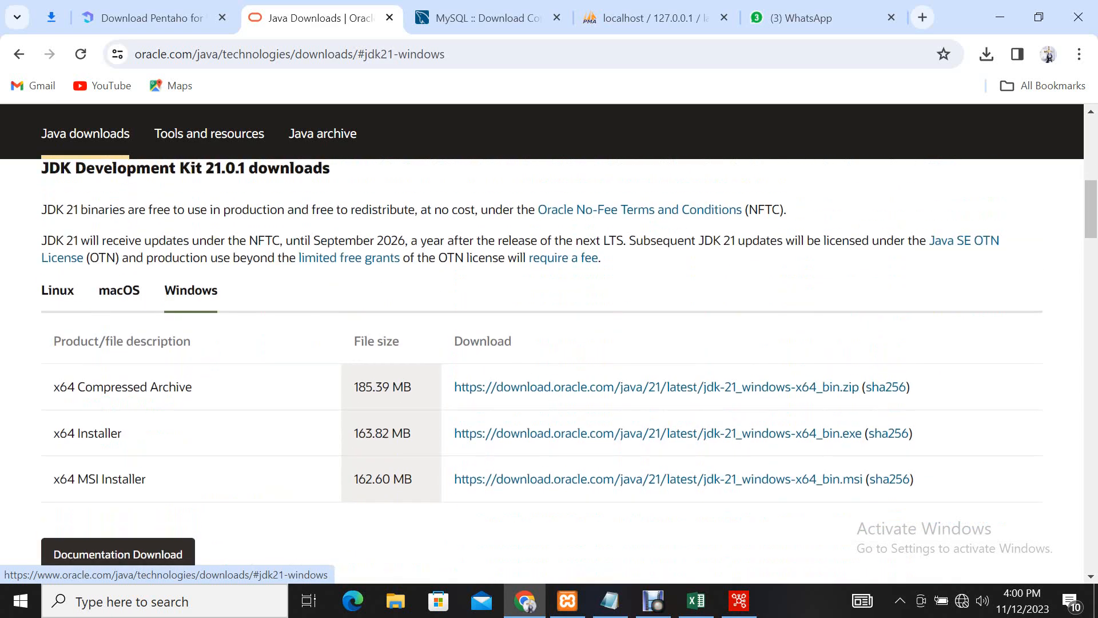
Look through the Java Downloads page for the available Windows JDK and JRE packages.
{"action": "scroll", "coordinate": [120, 292], "scroll_direction": "up", "scroll_amount": 1}
{"action": "scroll", "coordinate": [137, 366], "scroll_direction": "down", "scroll_amount": 3}
{"action": "scroll", "coordinate": [469, 393], "scroll_direction": "up", "scroll_amount": 1}
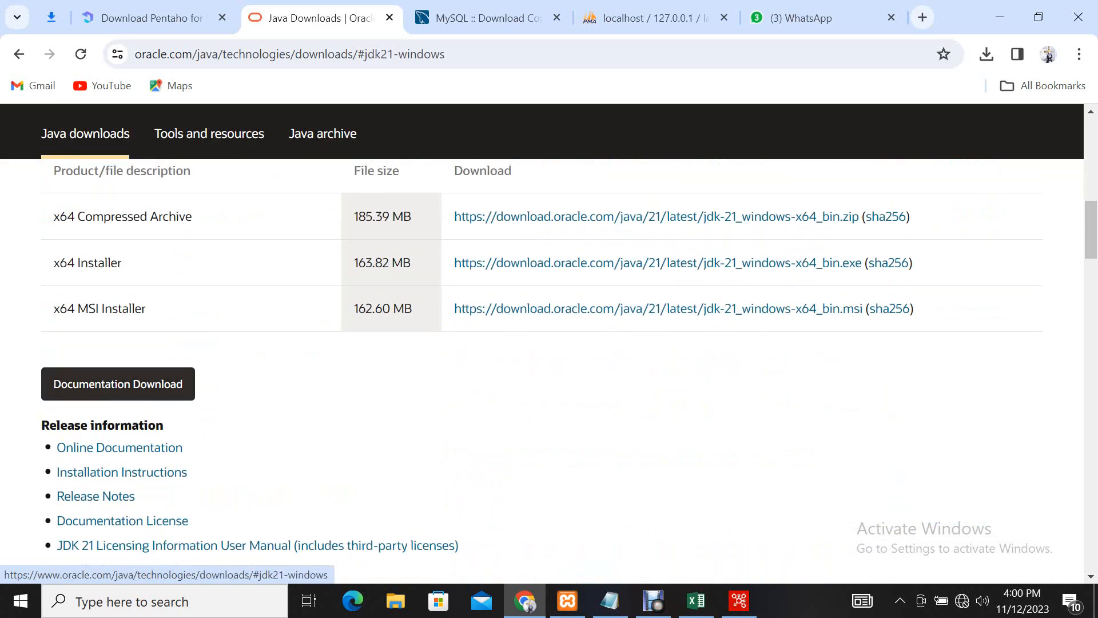
{"action": "scroll", "coordinate": [657, 394], "scroll_direction": "down", "scroll_amount": 10}
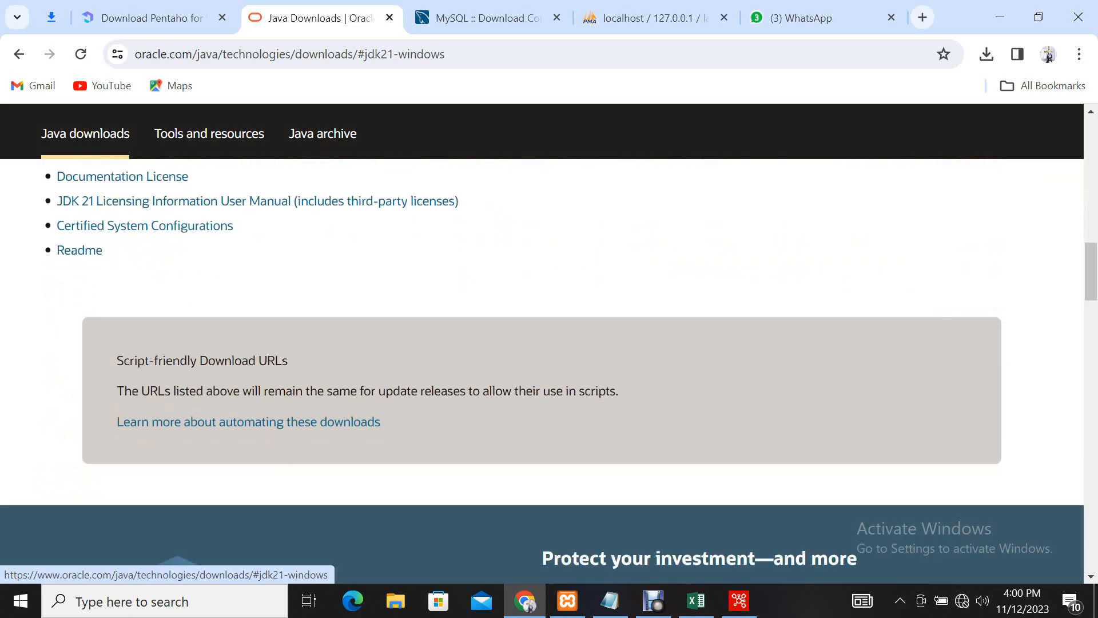
{"action": "scroll", "coordinate": [549, 343], "scroll_direction": "up", "scroll_amount": 8}
{"action": "scroll", "coordinate": [549, 344], "scroll_direction": "down", "scroll_amount": 8}
{"action": "scroll", "coordinate": [549, 343], "scroll_direction": "up", "scroll_amount": 7}
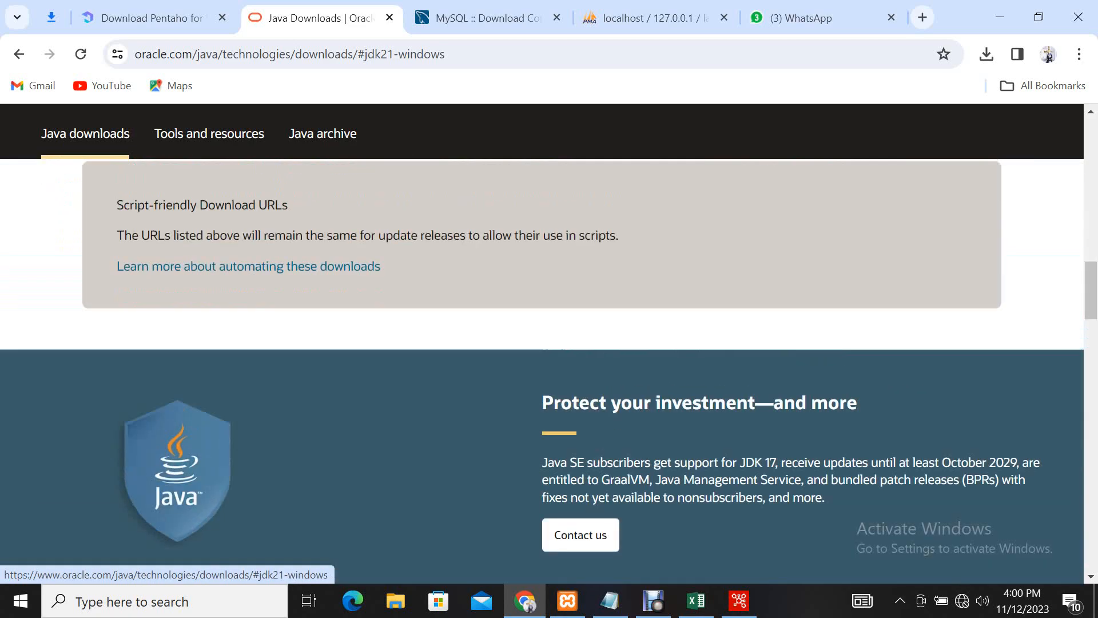
{"action": "scroll", "coordinate": [549, 343], "scroll_direction": "up", "scroll_amount": 10}
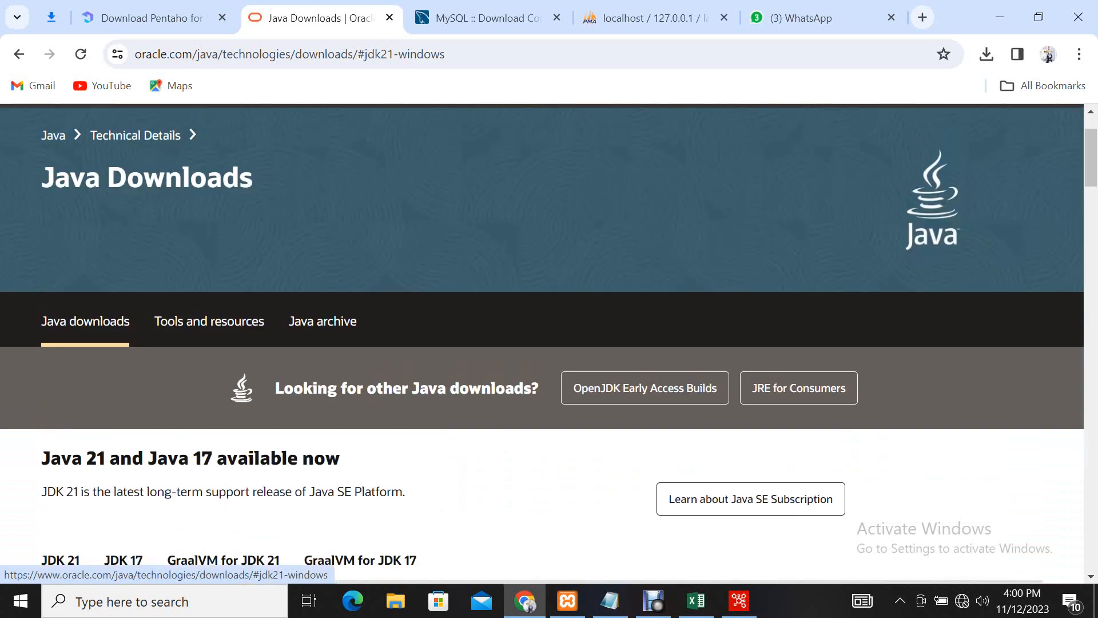
{"action": "scroll", "coordinate": [549, 343], "scroll_direction": "down", "scroll_amount": 6}
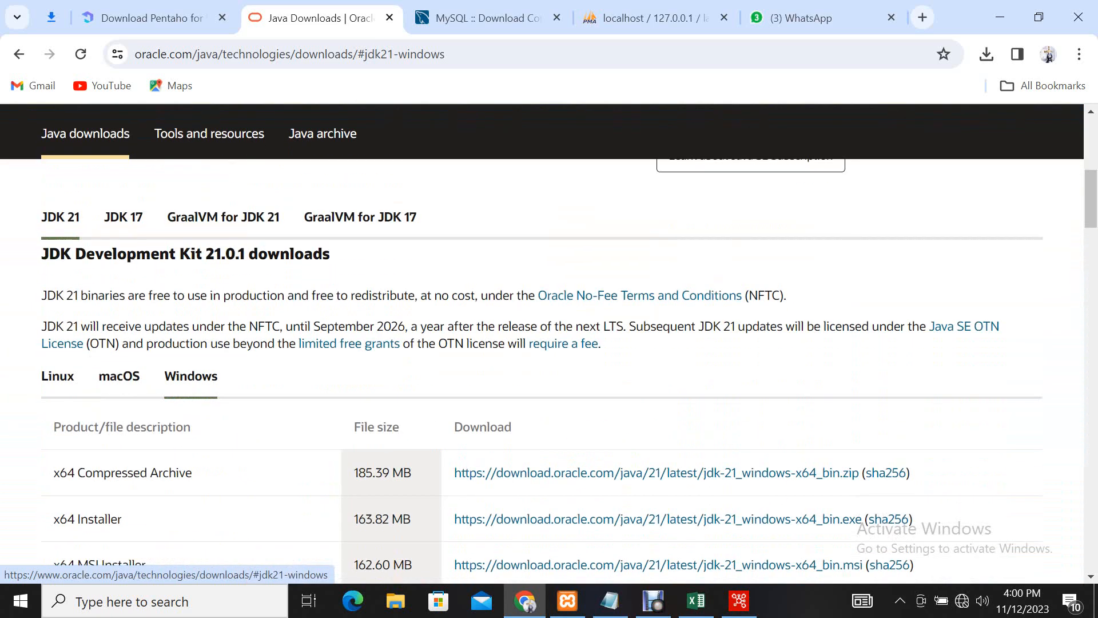
{"action": "scroll", "coordinate": [190, 350], "scroll_direction": "down", "scroll_amount": 10}
{"action": "scroll", "coordinate": [210, 171], "scroll_direction": "up", "scroll_amount": 6}
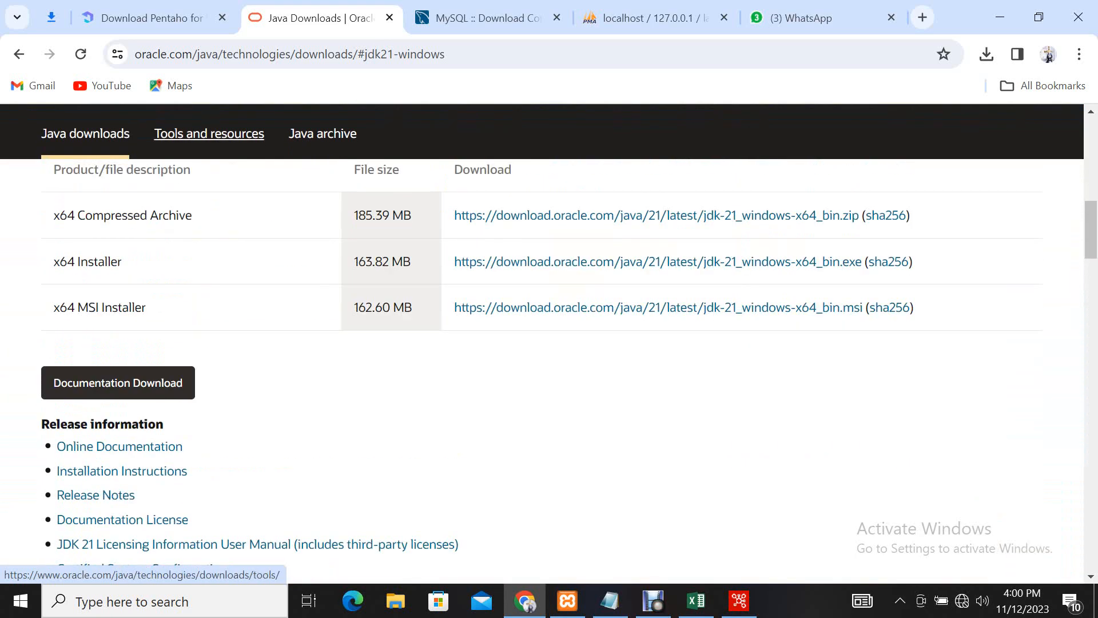
{"action": "left_click", "coordinate": [322, 134]}
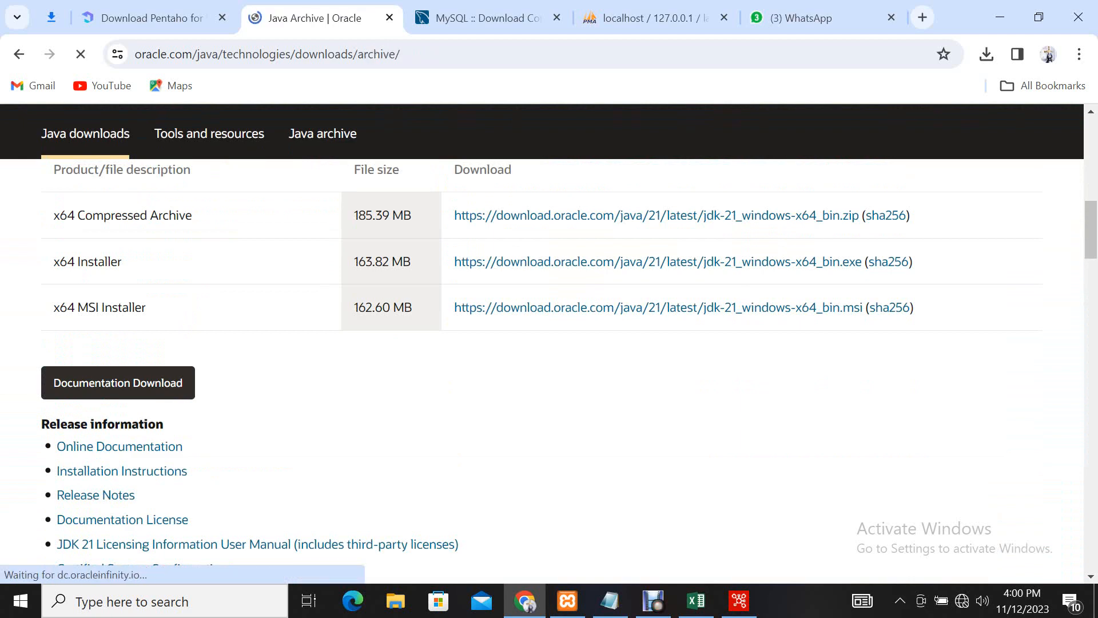
{"action": "scroll", "coordinate": [549, 343], "scroll_direction": "down", "scroll_amount": 8}
{"action": "scroll", "coordinate": [549, 343], "scroll_direction": "up", "scroll_amount": 5}
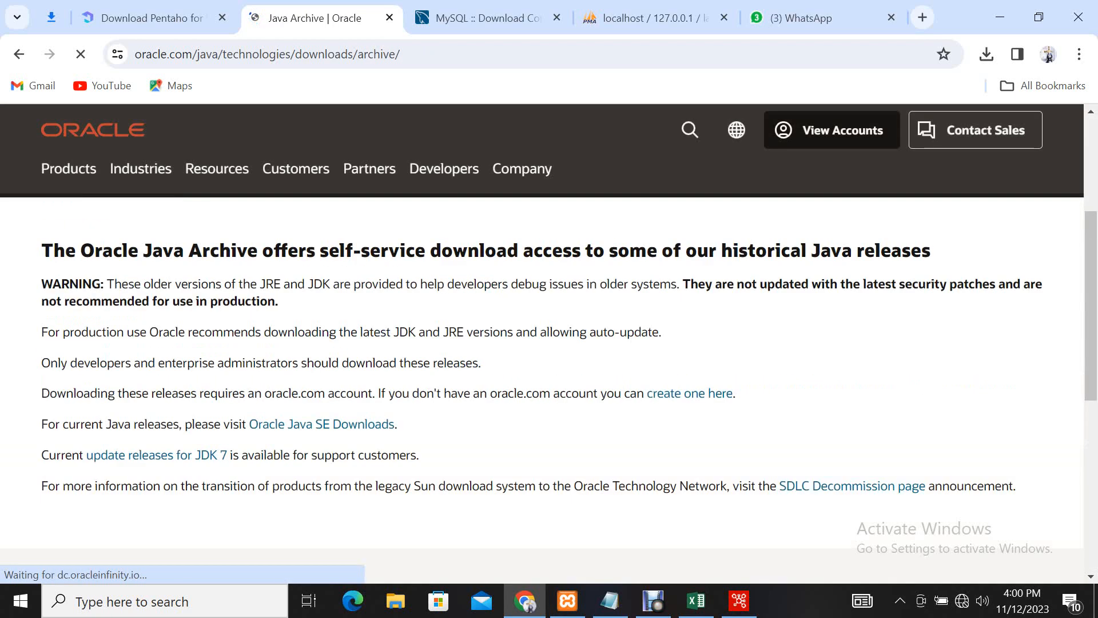
{"action": "left_click", "coordinate": [19, 54]}
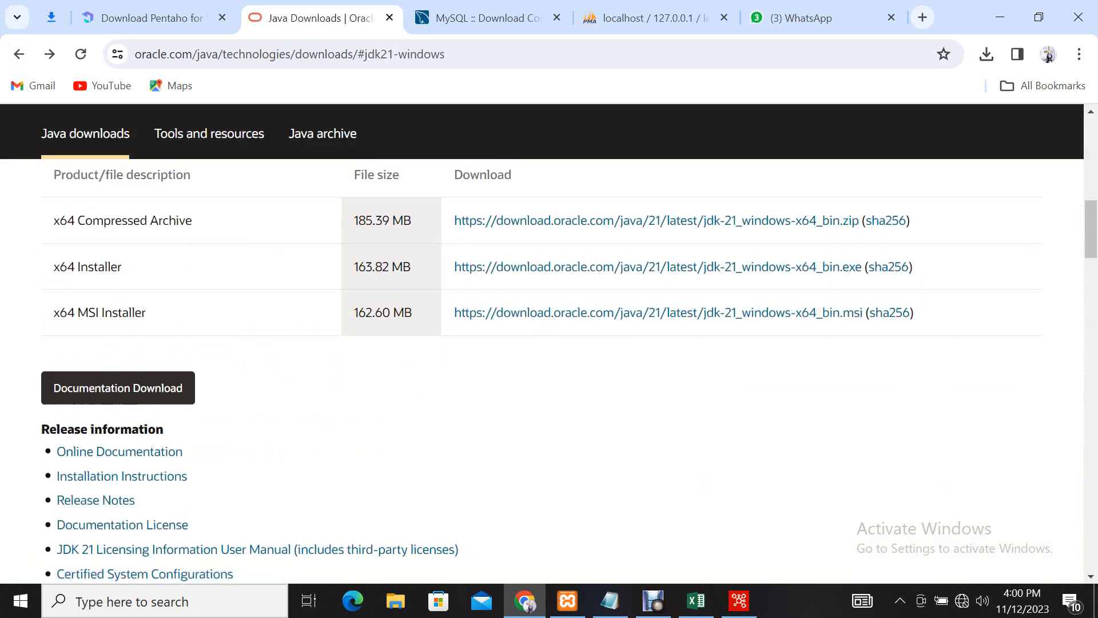
{"action": "left_click", "coordinate": [19, 54]}
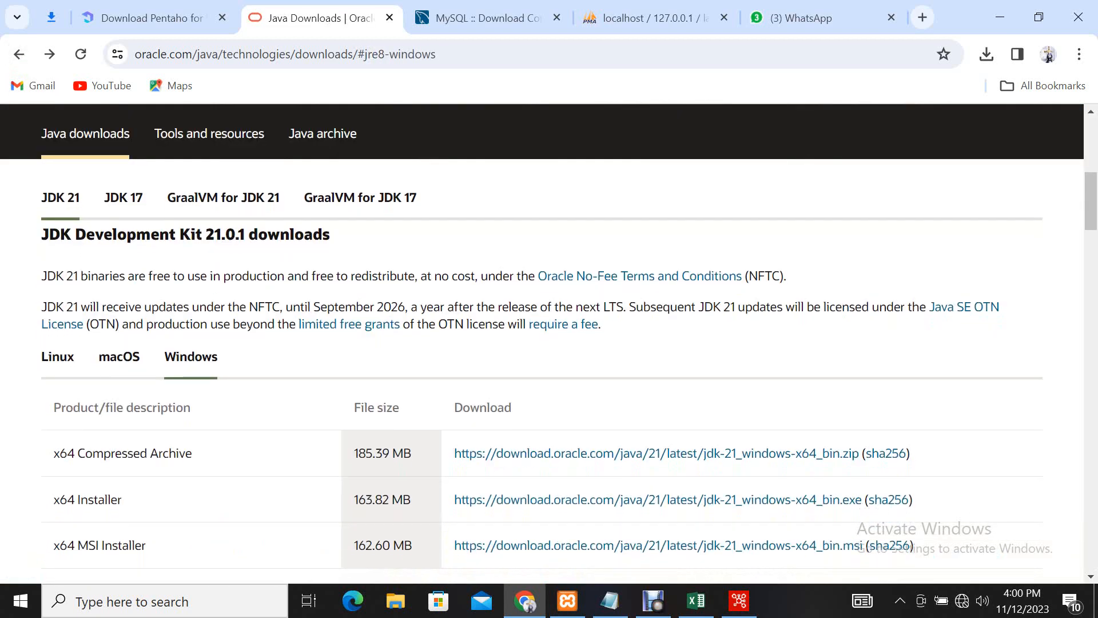
{"action": "left_click", "coordinate": [19, 54]}
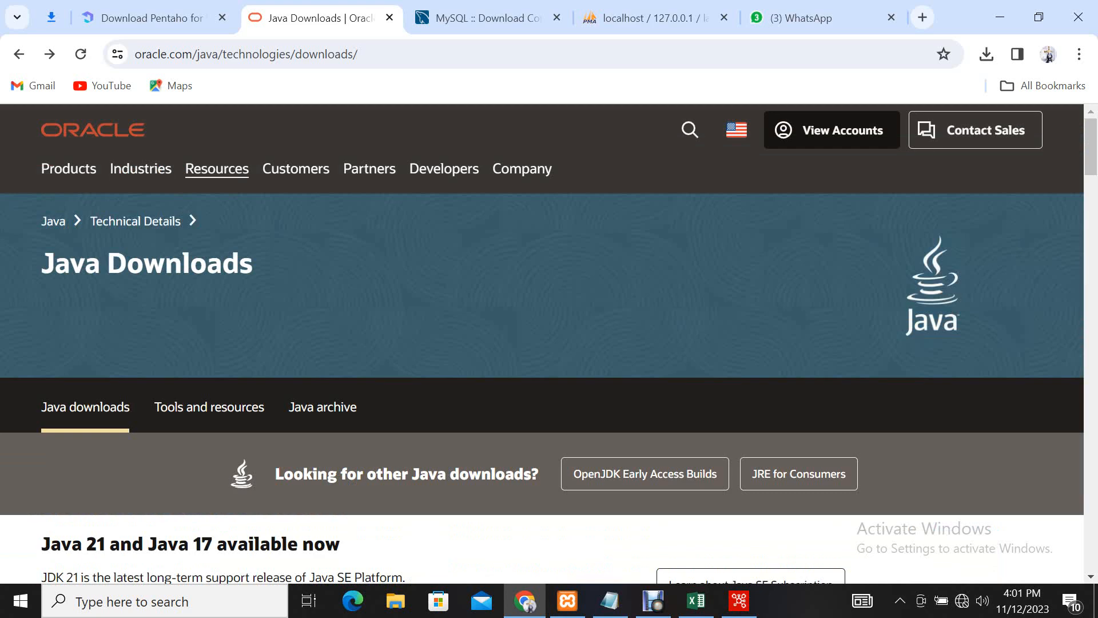
Open Java Downloads from Oracle's Resources and show the JDK 21 Windows downloads, including the x64 Installer.
{"action": "left_click", "coordinate": [217, 169]}
{"action": "scroll", "coordinate": [212, 308], "scroll_direction": "down", "scroll_amount": 3}
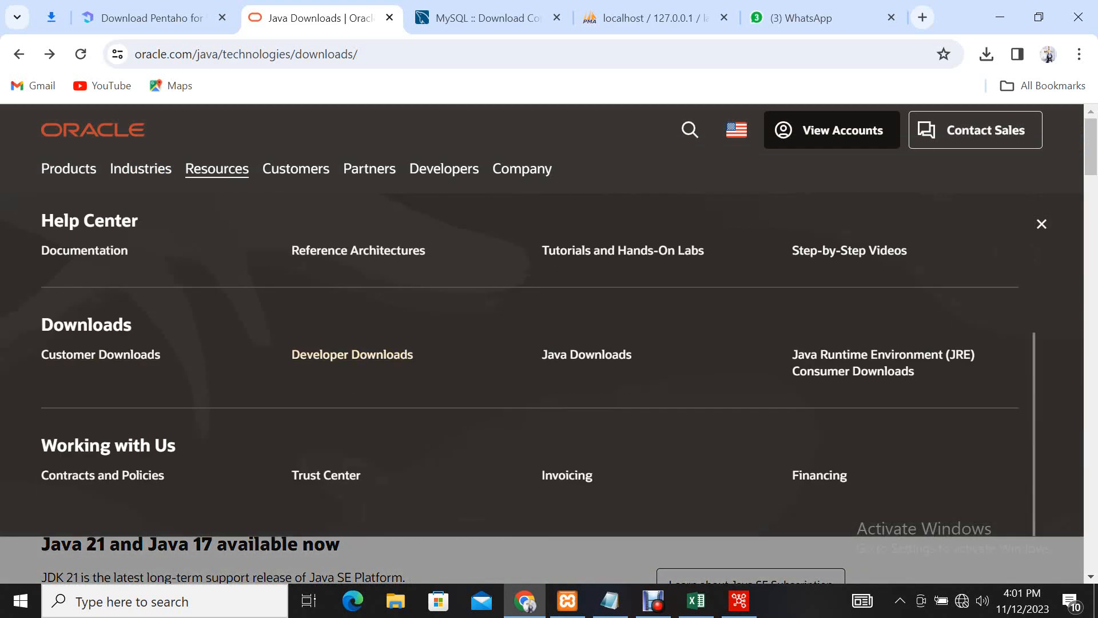
{"action": "left_click", "coordinate": [586, 355]}
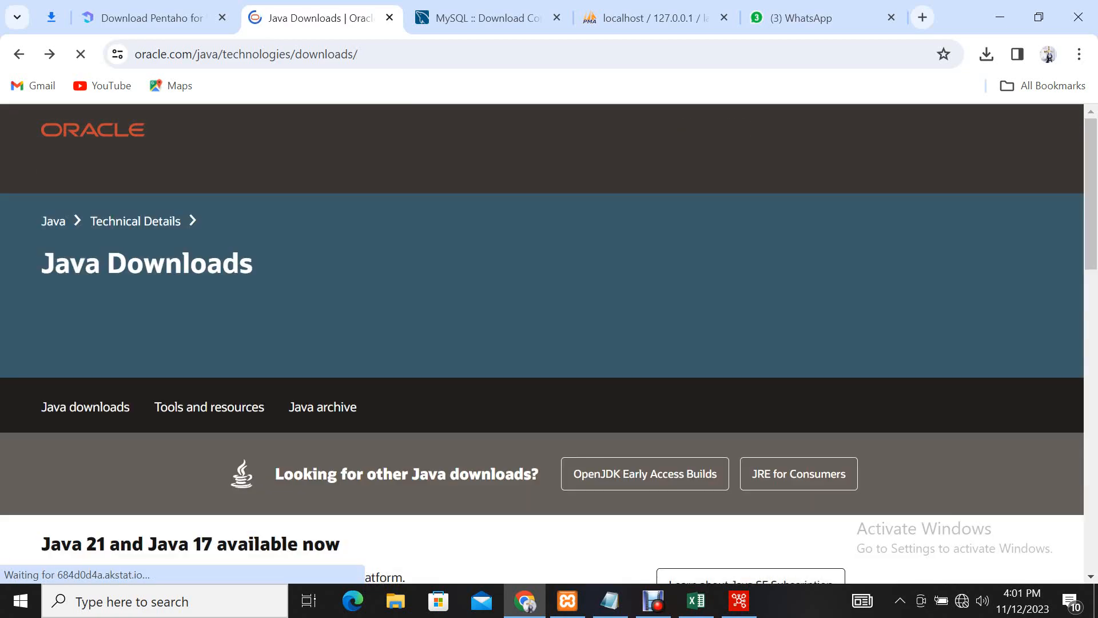
{"action": "scroll", "coordinate": [542, 343], "scroll_direction": "down", "scroll_amount": 10}
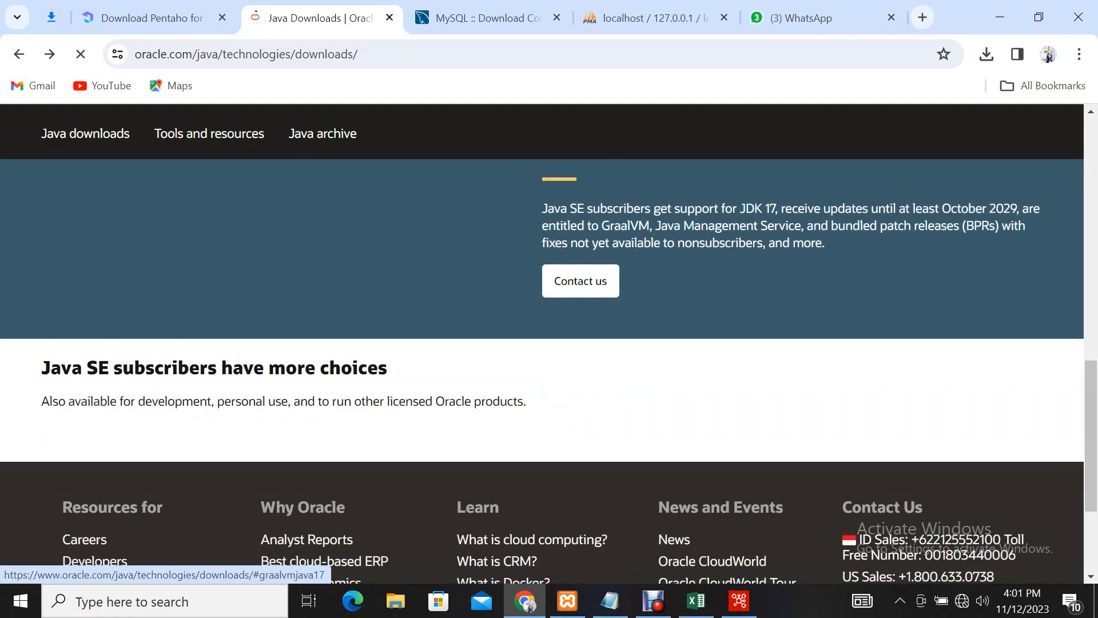
{"action": "scroll", "coordinate": [549, 344], "scroll_direction": "up", "scroll_amount": 15}
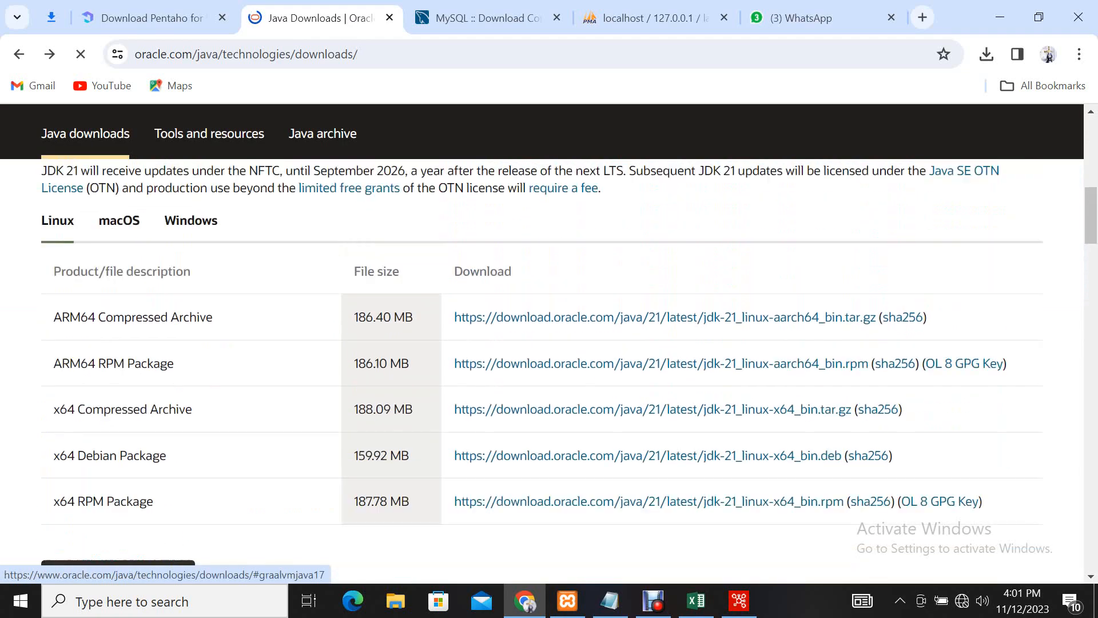
{"action": "scroll", "coordinate": [549, 343], "scroll_direction": "up", "scroll_amount": 2}
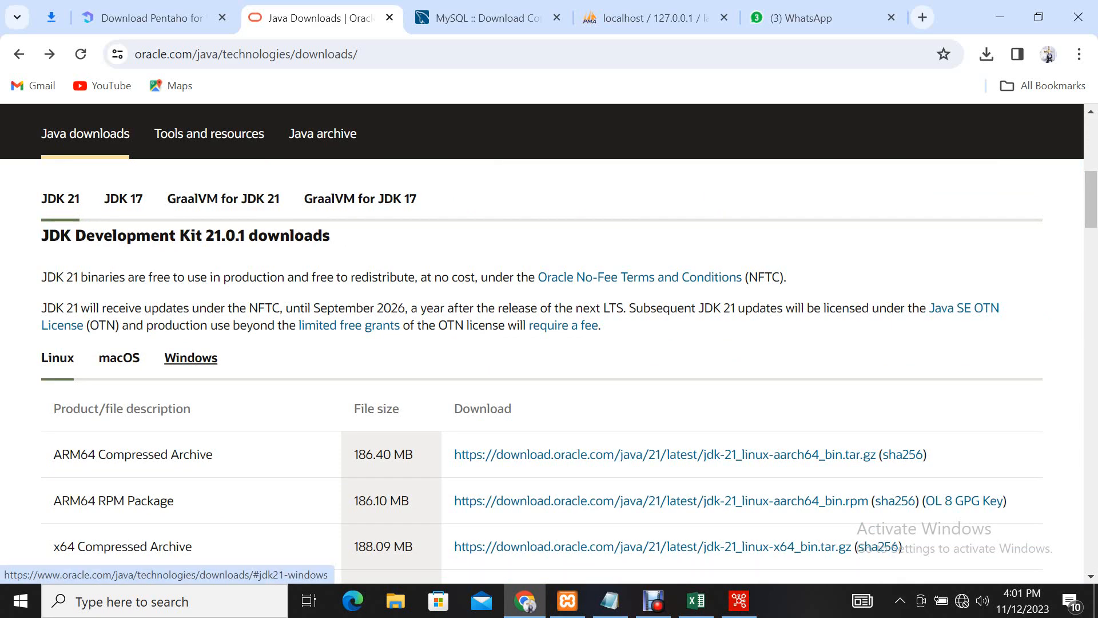
{"action": "left_click", "coordinate": [191, 358]}
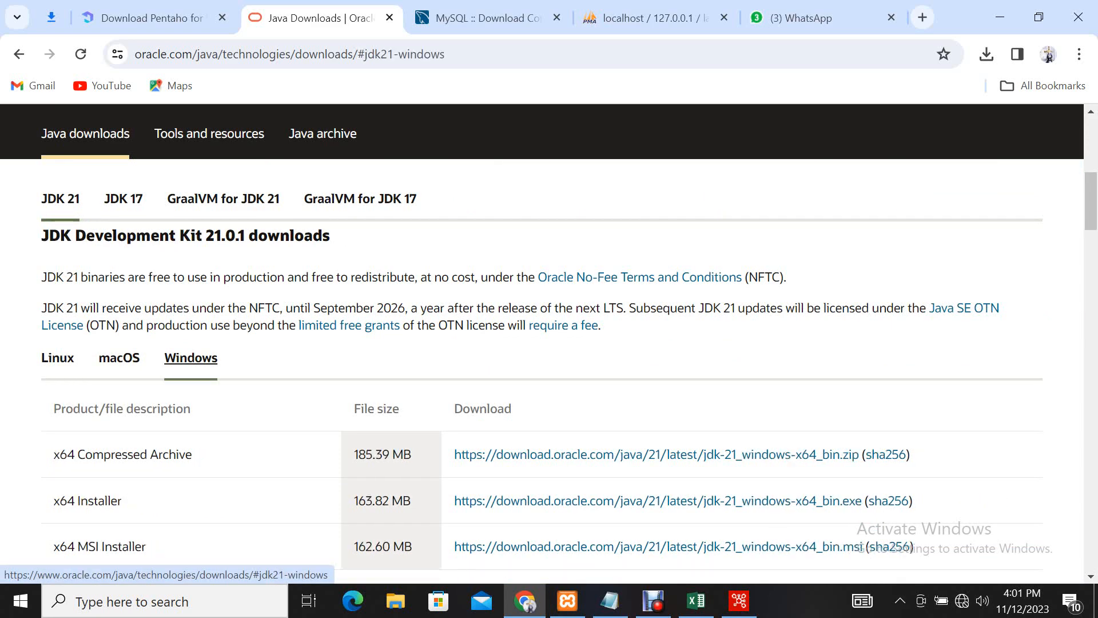
{"action": "scroll", "coordinate": [192, 357], "scroll_direction": "down", "scroll_amount": 4}
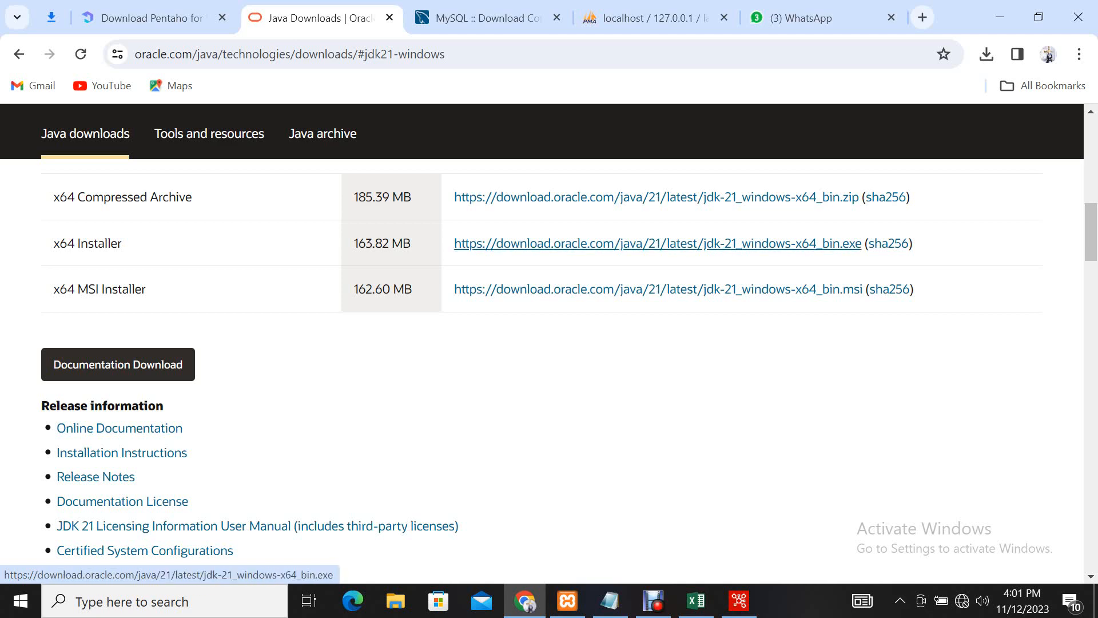
{"action": "scroll", "coordinate": [549, 371], "scroll_direction": "down", "scroll_amount": 9}
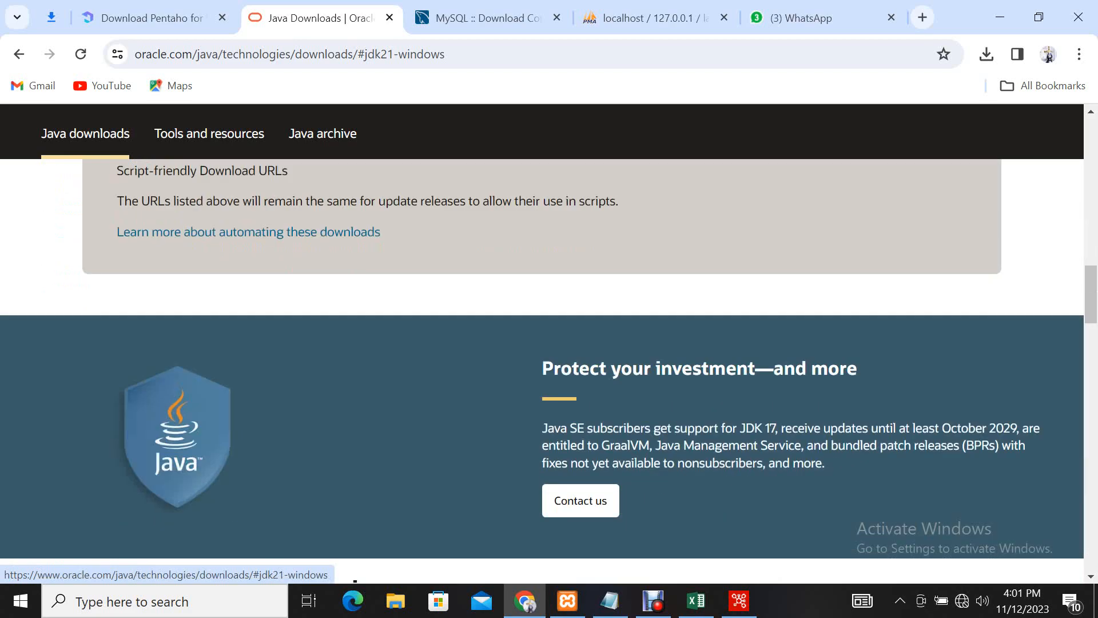
{"action": "scroll", "coordinate": [549, 343], "scroll_direction": "up", "scroll_amount": 10}
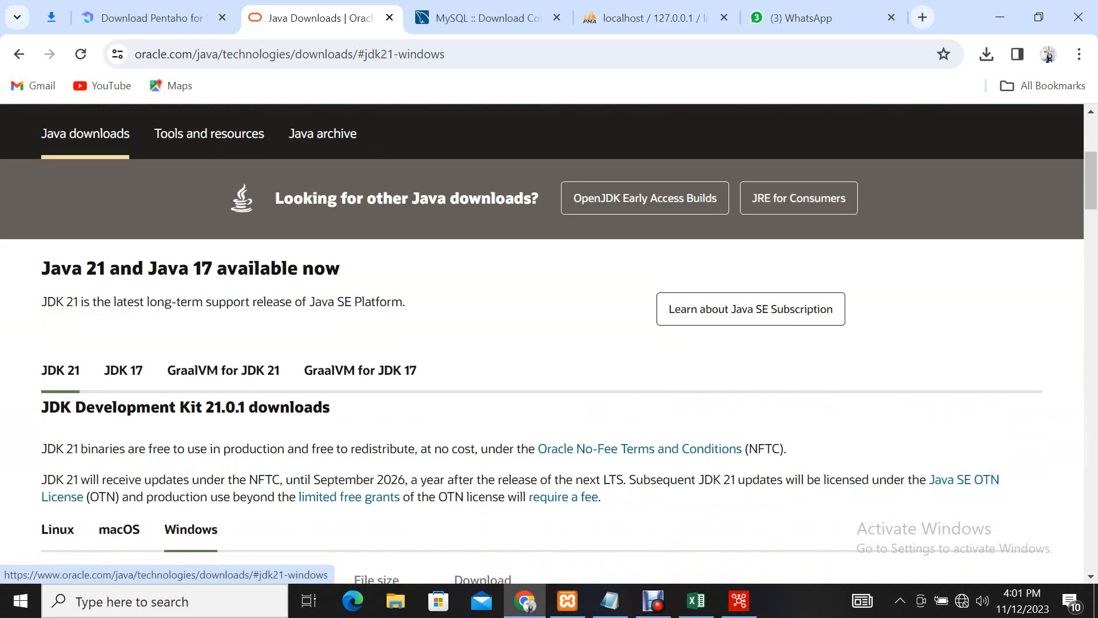
{"action": "scroll", "coordinate": [549, 343], "scroll_direction": "down", "scroll_amount": 10}
{"action": "scroll", "coordinate": [549, 343], "scroll_direction": "up", "scroll_amount": 7}
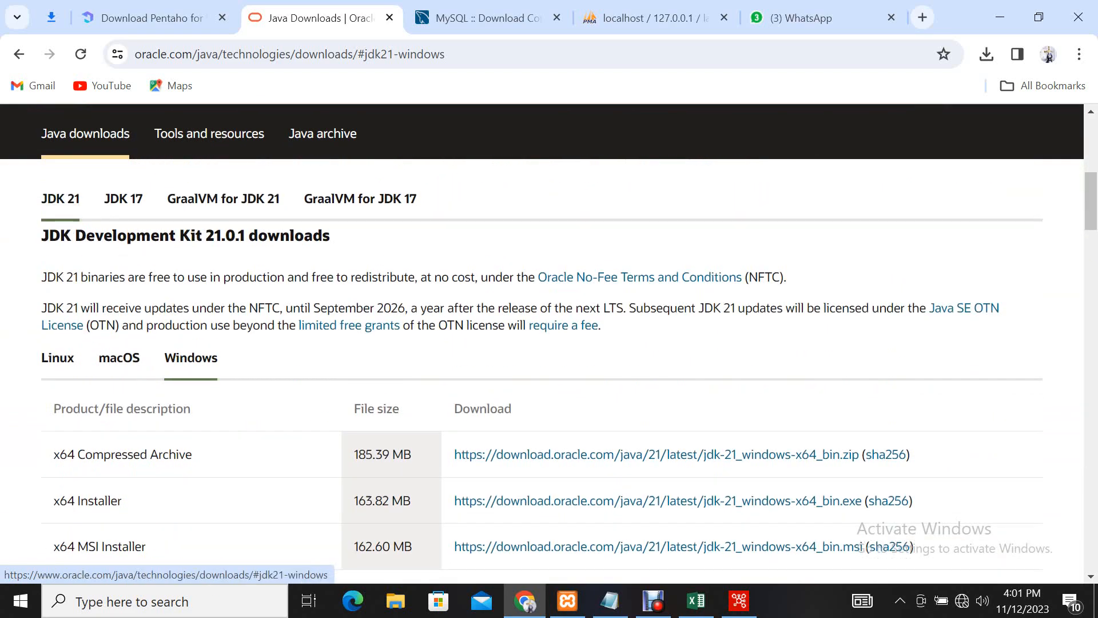
{"action": "left_click", "coordinate": [58, 358]}
{"action": "scroll", "coordinate": [58, 358], "scroll_direction": "down", "scroll_amount": 10}
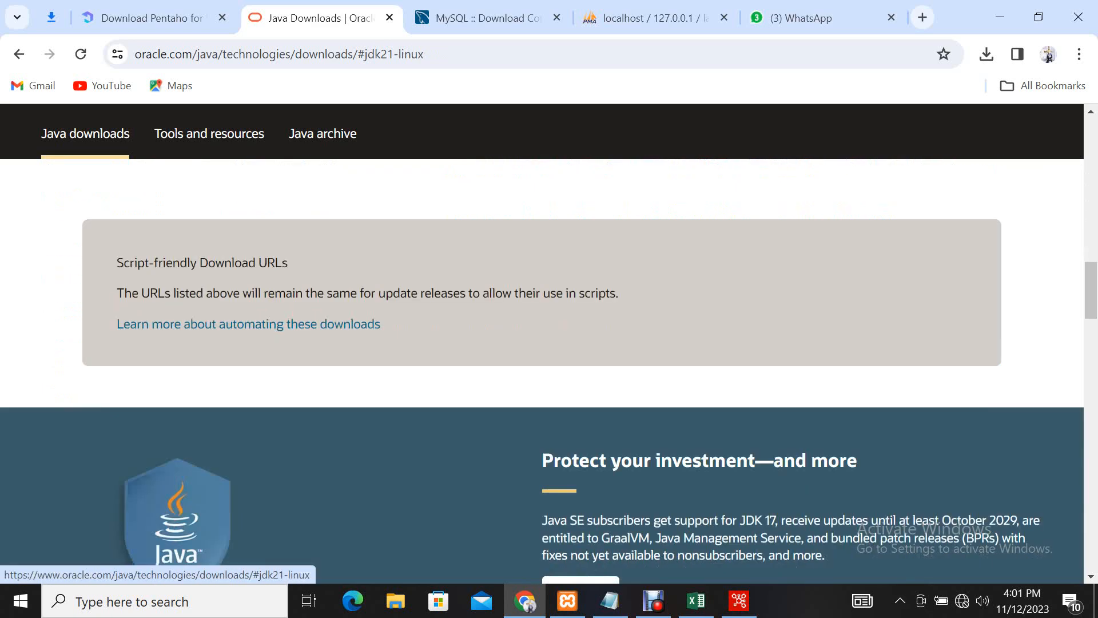
{"action": "scroll", "coordinate": [549, 371], "scroll_direction": "up", "scroll_amount": 5}
{"action": "left_click", "coordinate": [19, 55]}
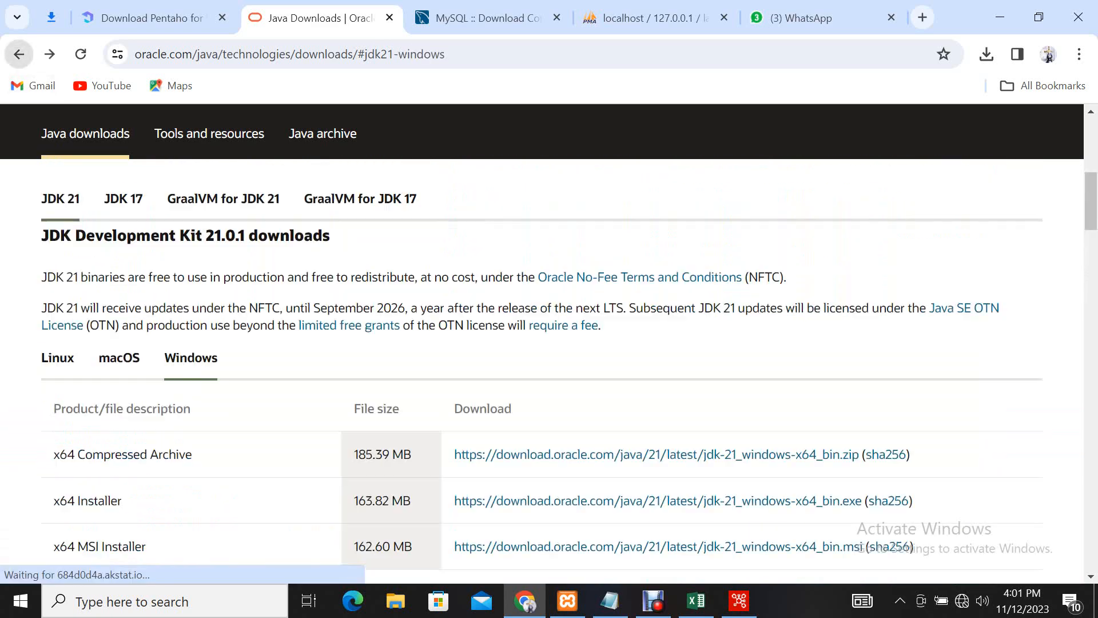
Expand the JRE 8 section further down the Java Downloads page and show its Windows downloads.
{"action": "scroll", "coordinate": [119, 348], "scroll_direction": "down", "scroll_amount": 1}
{"action": "scroll", "coordinate": [549, 343], "scroll_direction": "down", "scroll_amount": 15}
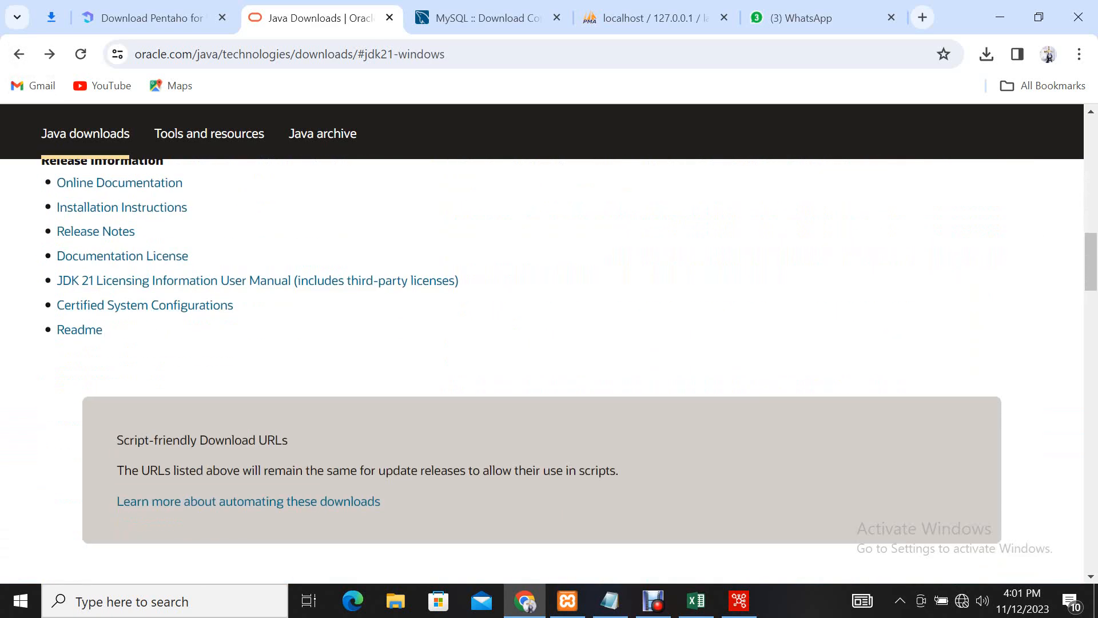
{"action": "scroll", "coordinate": [549, 371], "scroll_direction": "down", "scroll_amount": 15}
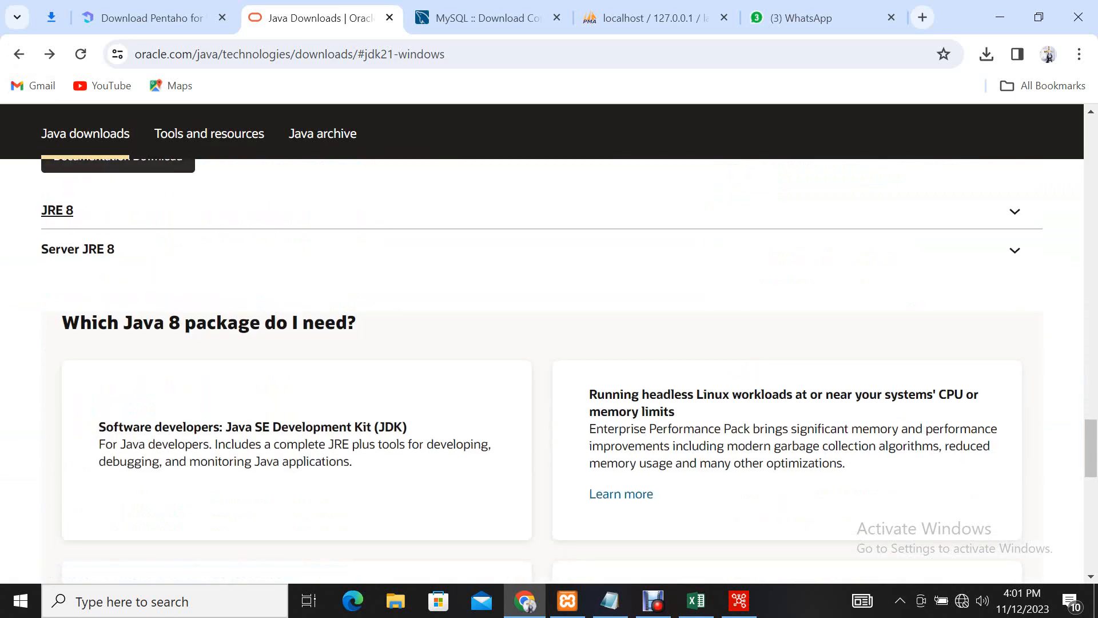
{"action": "left_click", "coordinate": [1014, 212]}
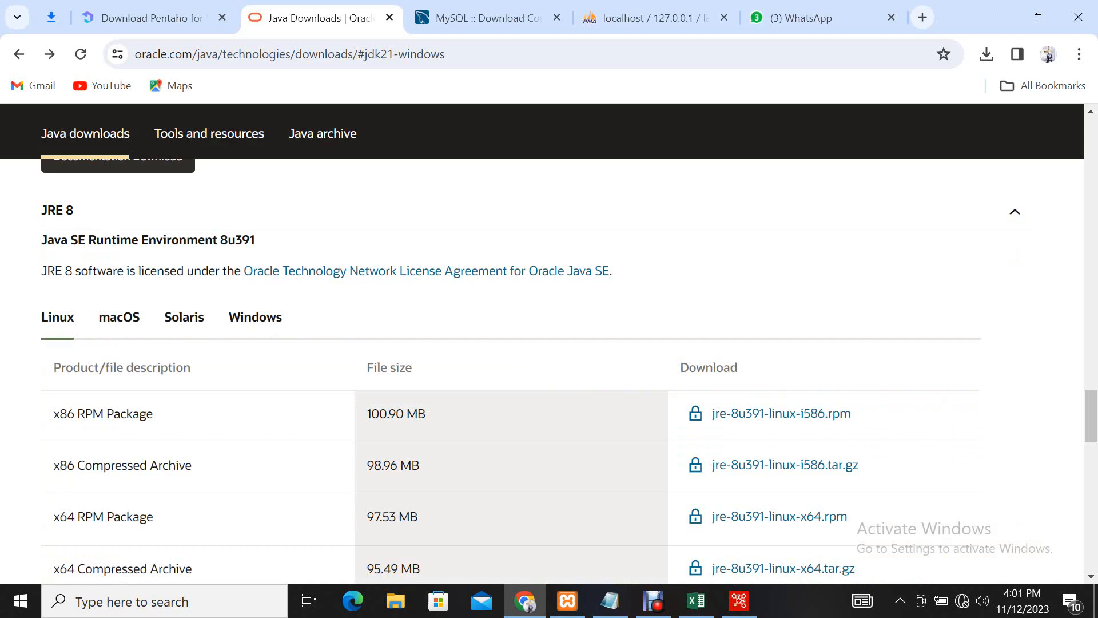
{"action": "scroll", "coordinate": [549, 370], "scroll_direction": "down", "scroll_amount": 2}
{"action": "scroll", "coordinate": [549, 371], "scroll_direction": "up", "scroll_amount": 2}
{"action": "left_click", "coordinate": [255, 317]}
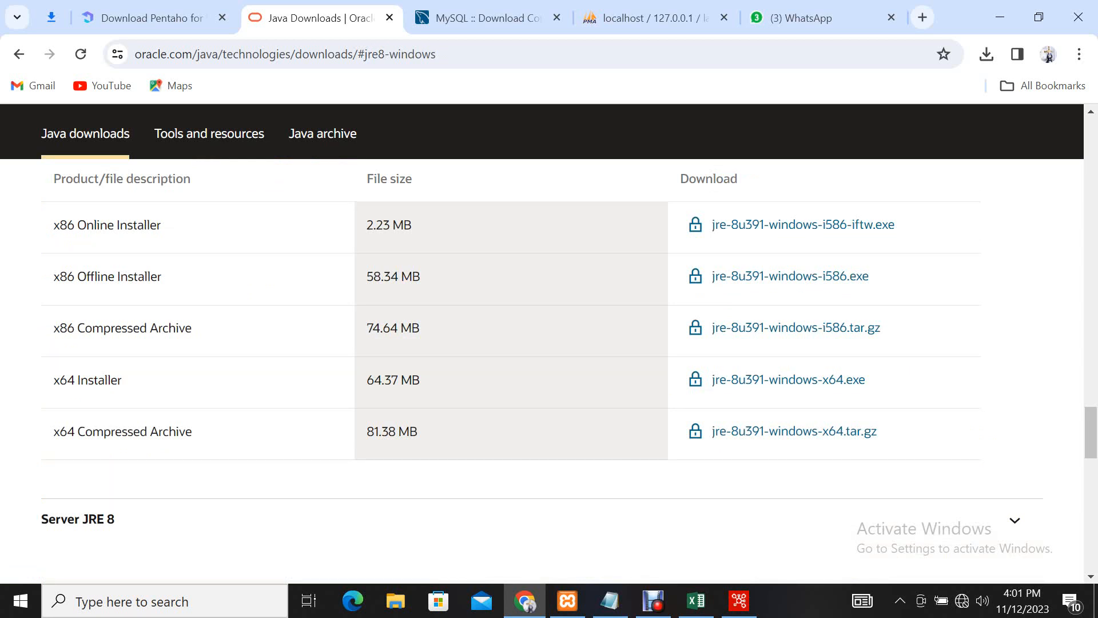
Minimize the browser and notes, and open the Windows Environment Variables dialog by searching for "ENV".
{"action": "scroll", "coordinate": [542, 372], "scroll_direction": "down", "scroll_amount": 5}
{"action": "scroll", "coordinate": [542, 372], "scroll_direction": "up", "scroll_amount": 6}
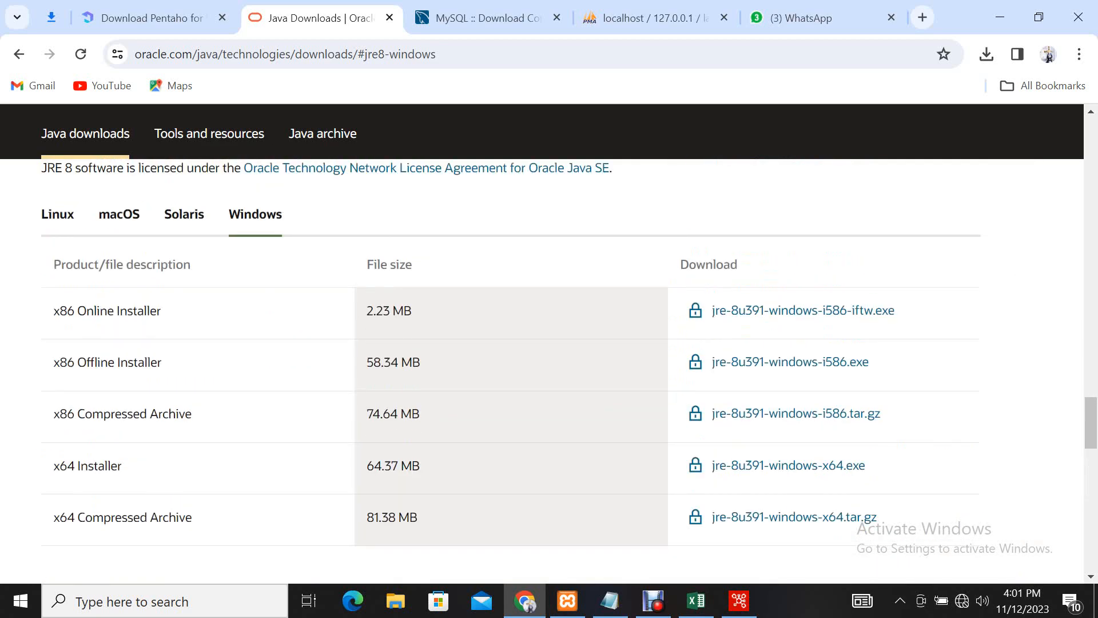
{"action": "left_click", "coordinate": [1000, 17]}
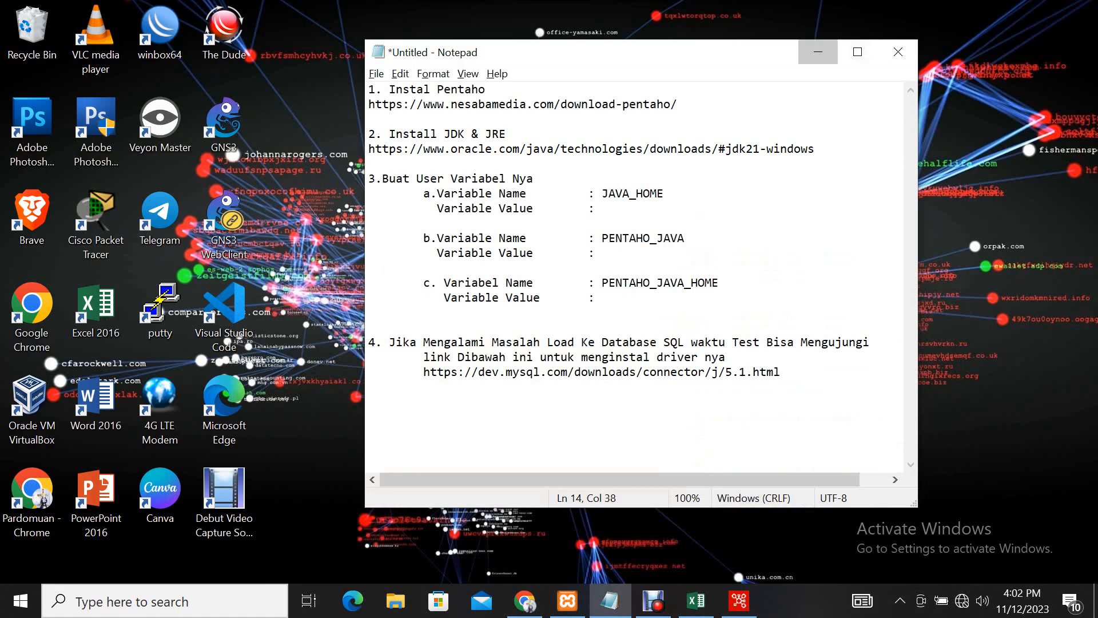
{"action": "left_click", "coordinate": [818, 52]}
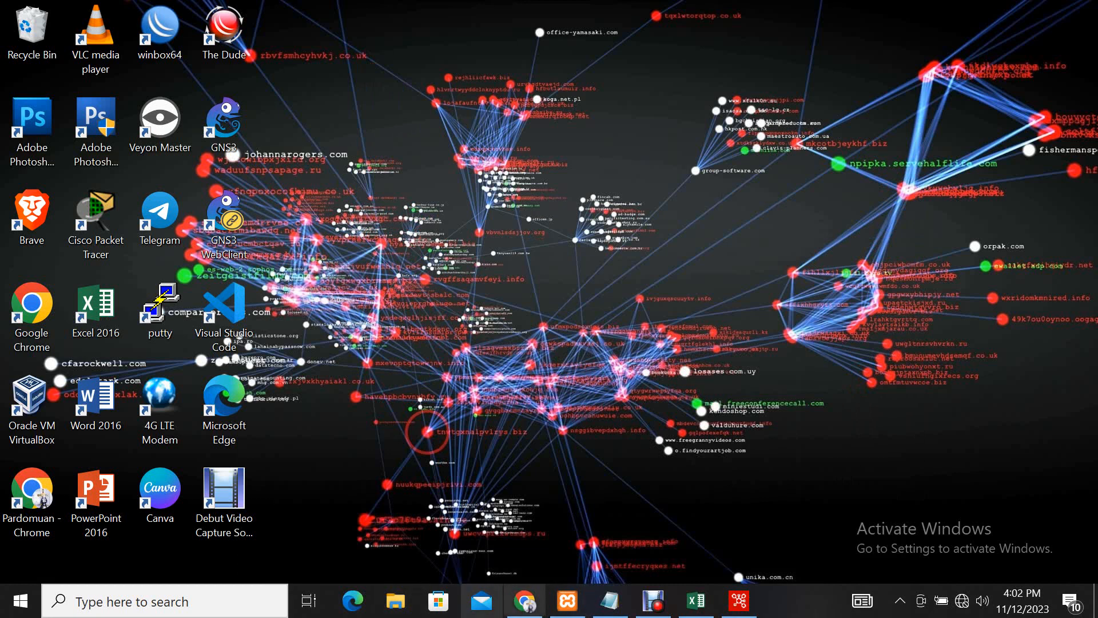
{"action": "left_click", "coordinate": [165, 602]}
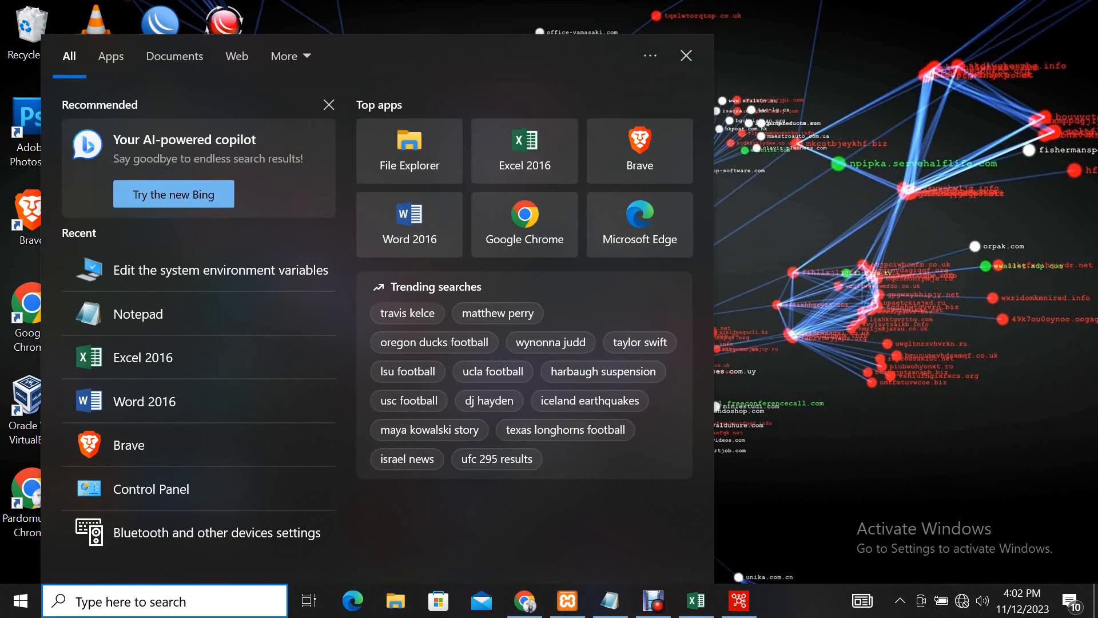
{"action": "type", "text": "ENV"}
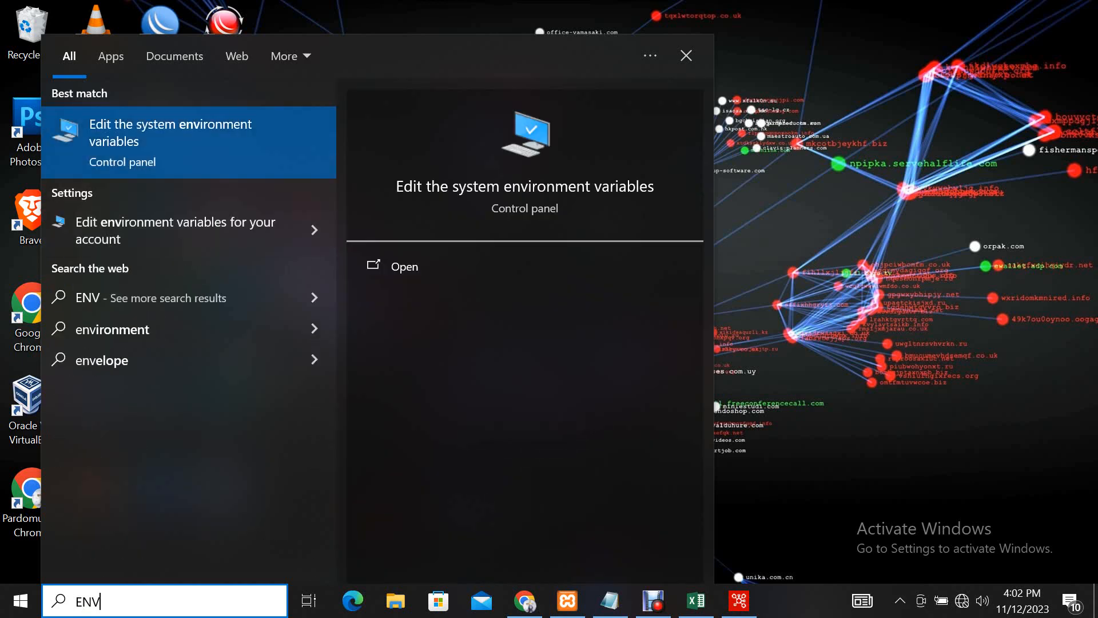
{"action": "key", "text": "Return"}
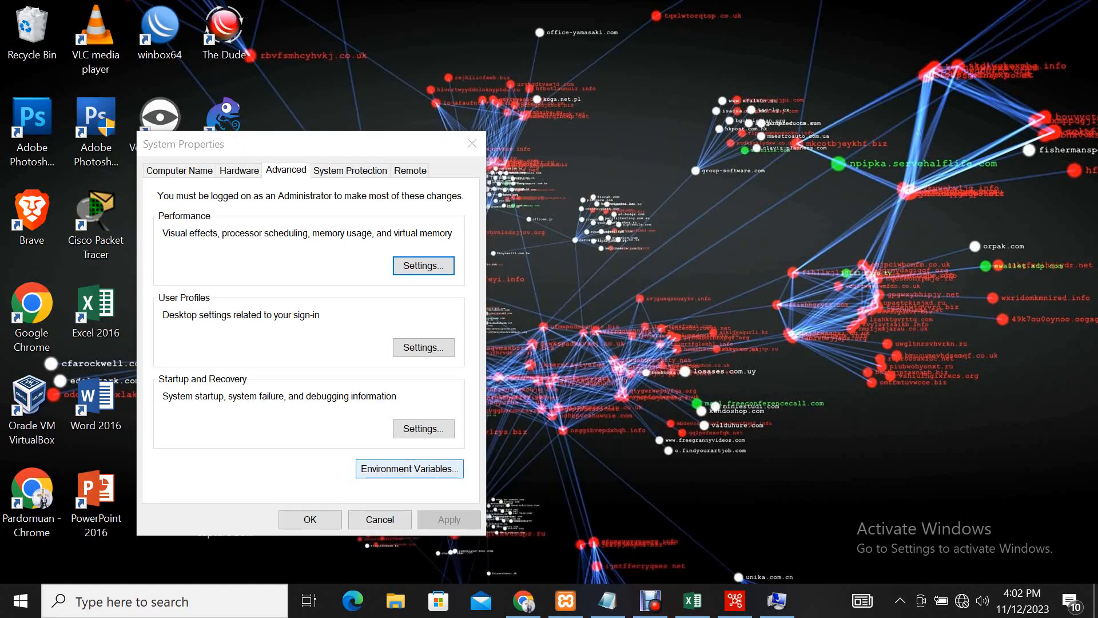
{"action": "left_click", "coordinate": [409, 469]}
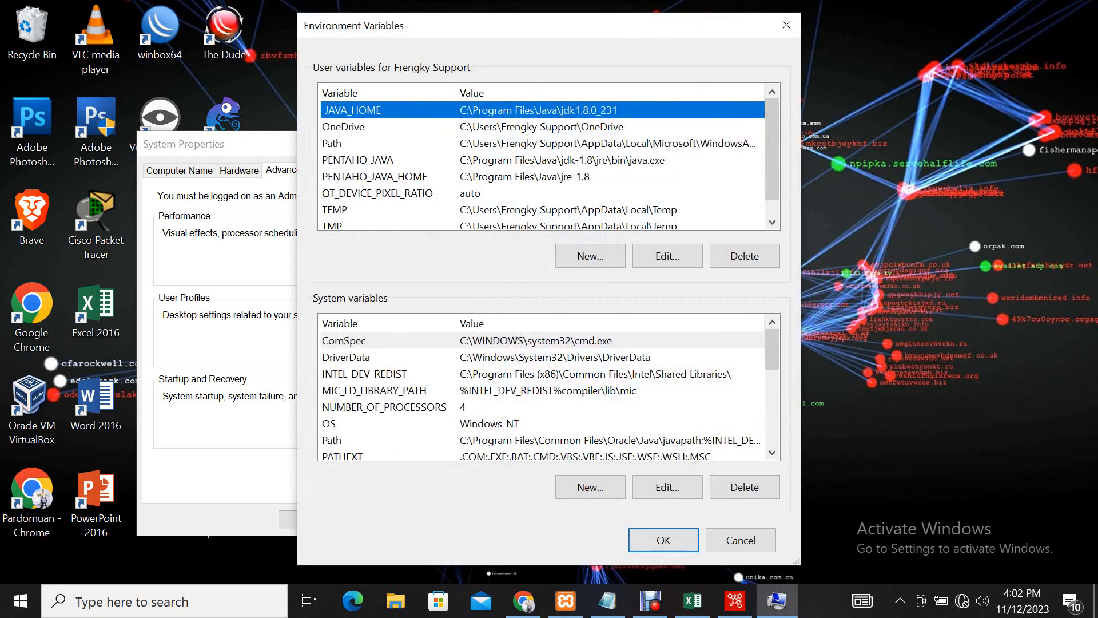
Review the variable names JAVA_HOME, PENTAHO_JAVA and PENTAHO_JAVA_HOME in the Notepad notes, and return to the Environment Variables dialog.
{"action": "left_click", "coordinate": [607, 601]}
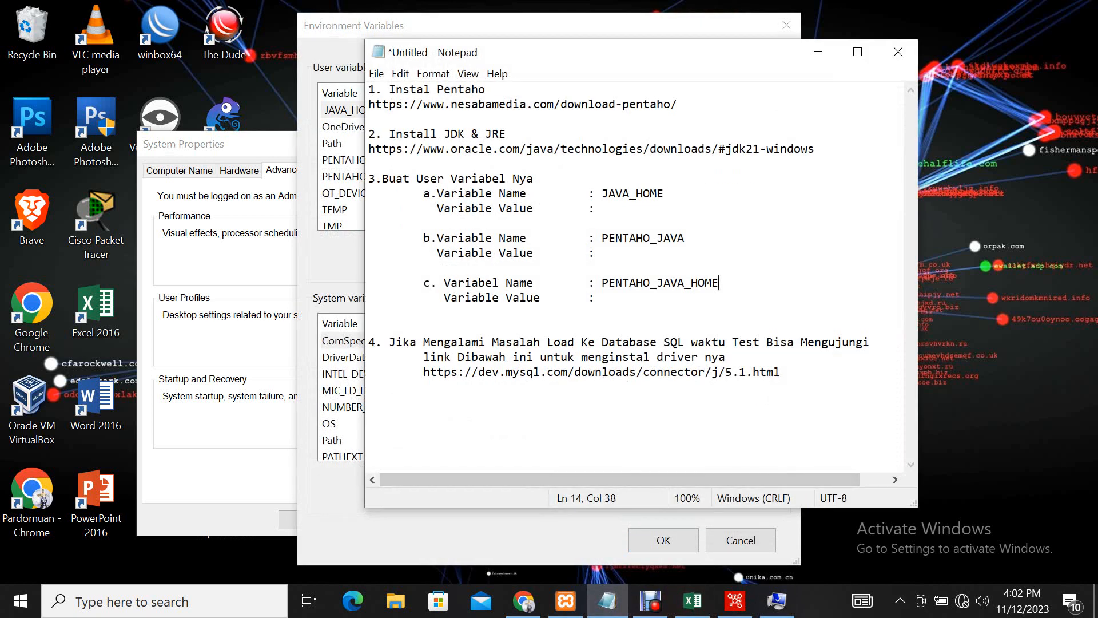
{"action": "left_click_drag", "start_coordinate": [602, 193], "coordinate": [664, 193]}
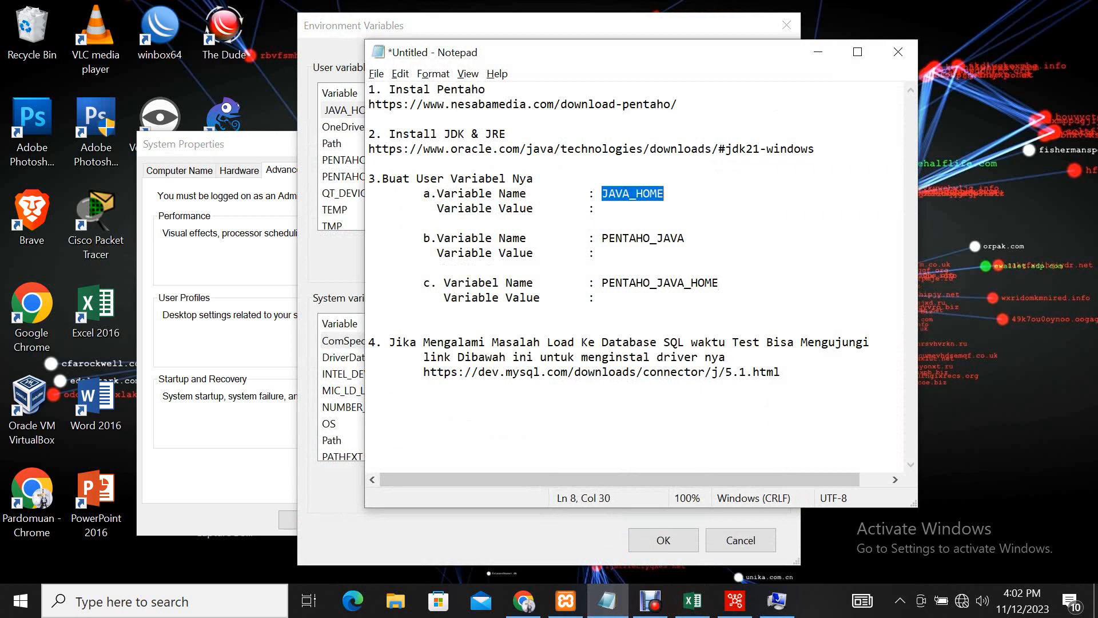
{"action": "left_click_drag", "start_coordinate": [602, 238], "coordinate": [685, 238]}
{"action": "left_click_drag", "start_coordinate": [602, 282], "coordinate": [719, 283]}
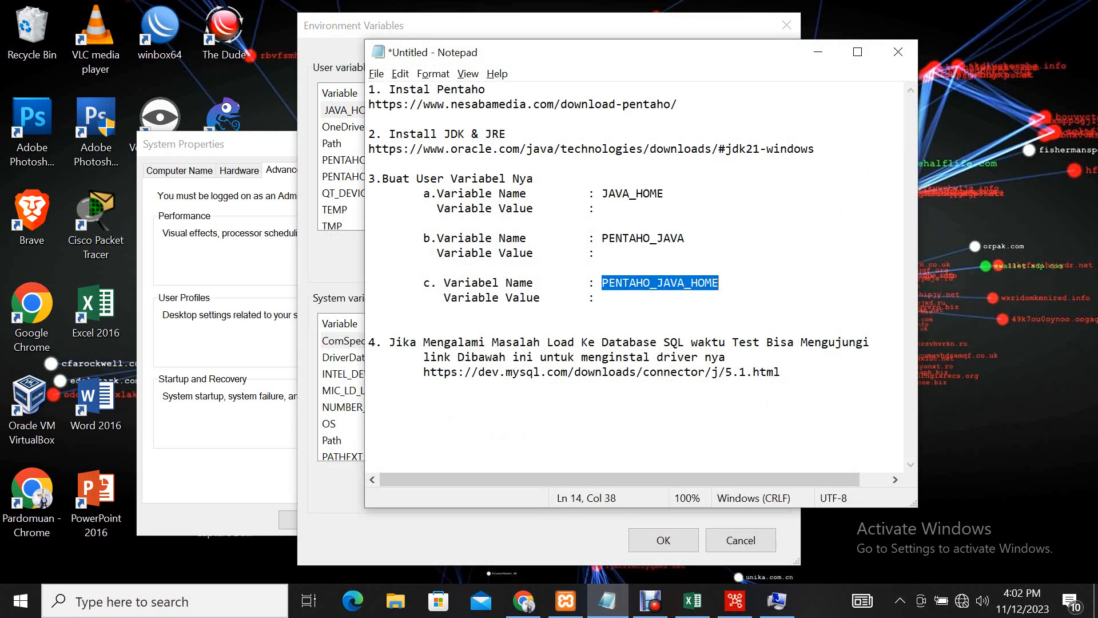
{"action": "left_click", "coordinate": [818, 52]}
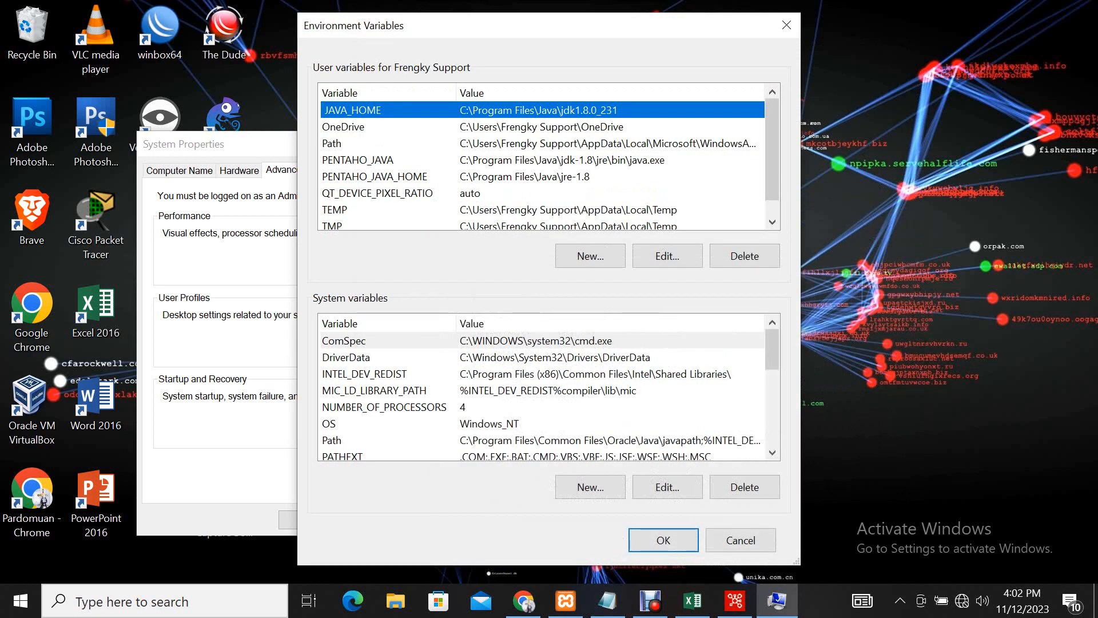
Open the JAVA_HOME user variable for editing and browse for its directory in Program Files on Local Disk (C:).
{"action": "double_click", "coordinate": [353, 110]}
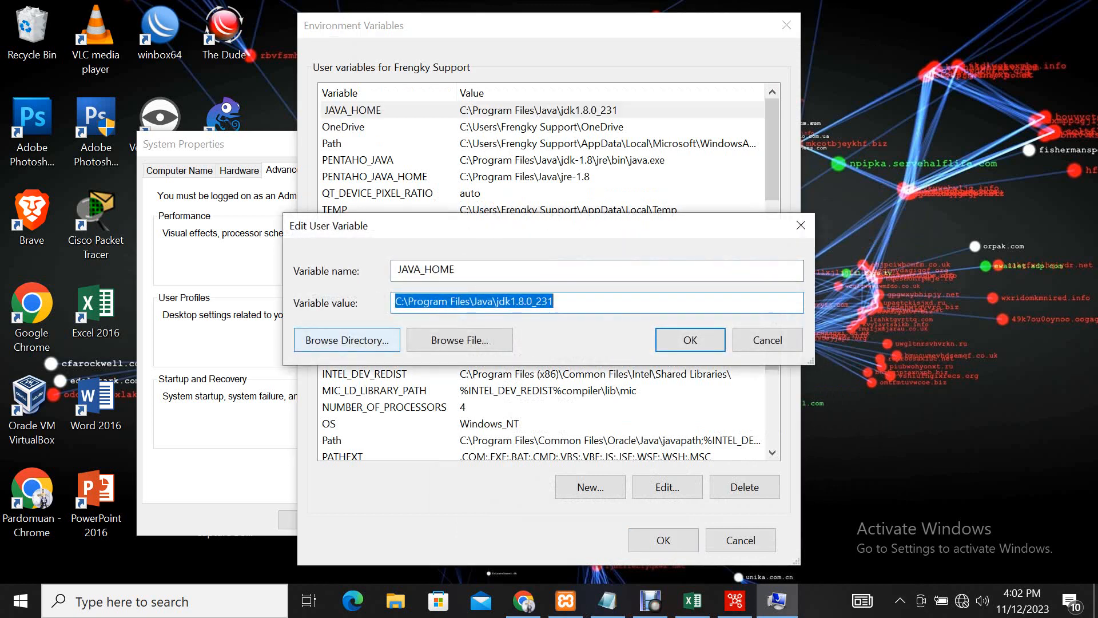
{"action": "left_click", "coordinate": [347, 340]}
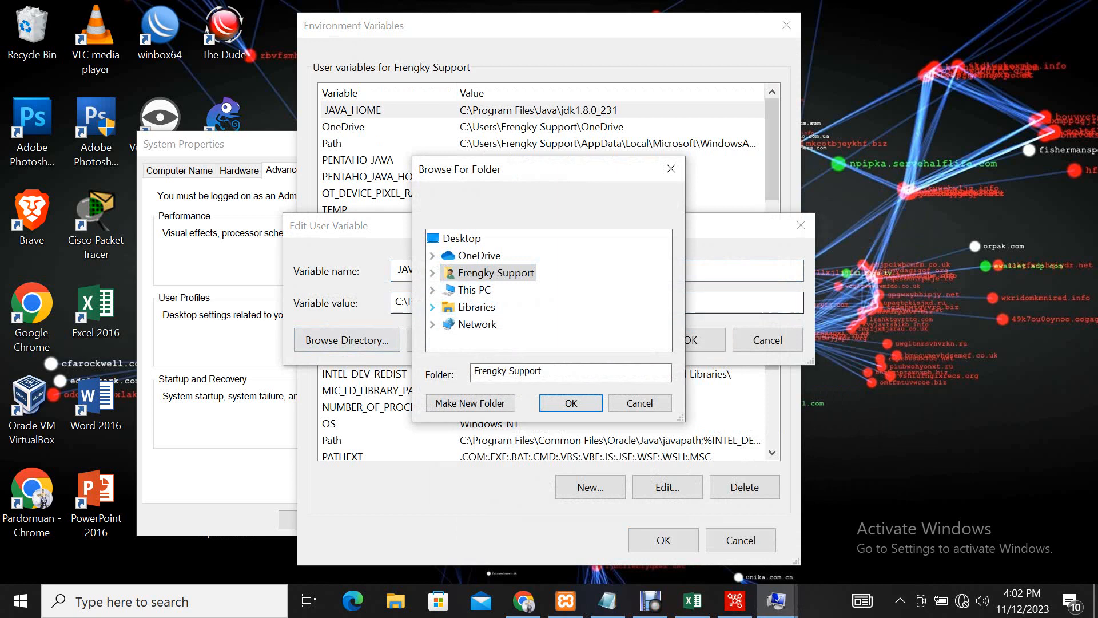
{"action": "left_click_drag", "start_coordinate": [515, 169], "coordinate": [732, 178]}
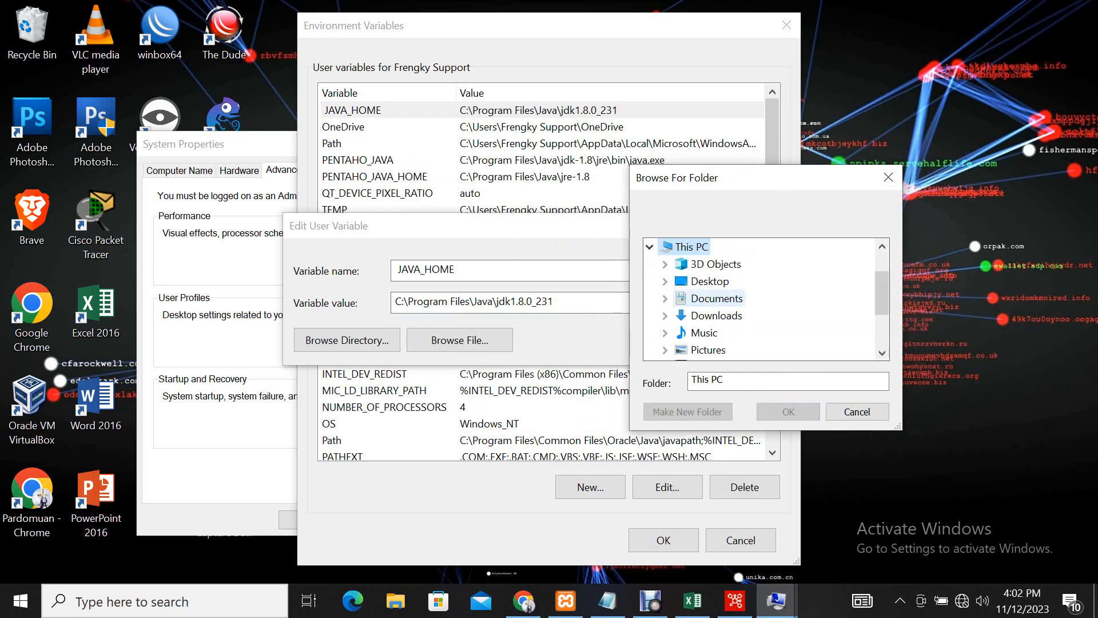
{"action": "scroll", "coordinate": [689, 299], "scroll_direction": "down", "scroll_amount": 2}
{"action": "double_click", "coordinate": [722, 298]}
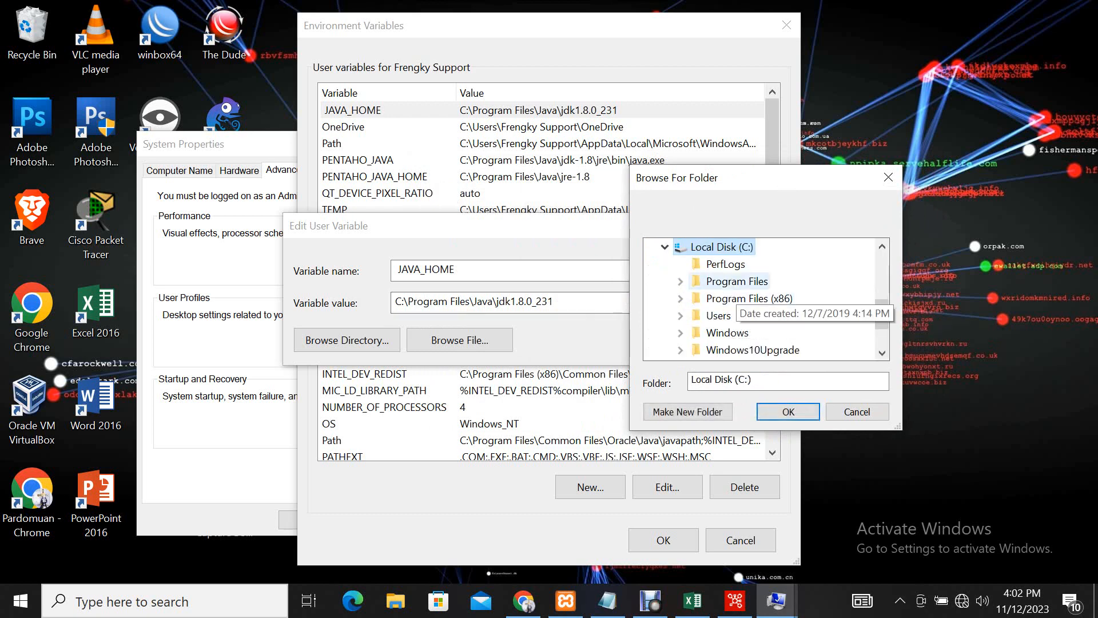
{"action": "scroll", "coordinate": [733, 283], "scroll_direction": "down", "scroll_amount": 1}
{"action": "scroll", "coordinate": [732, 283], "scroll_direction": "up", "scroll_amount": 1}
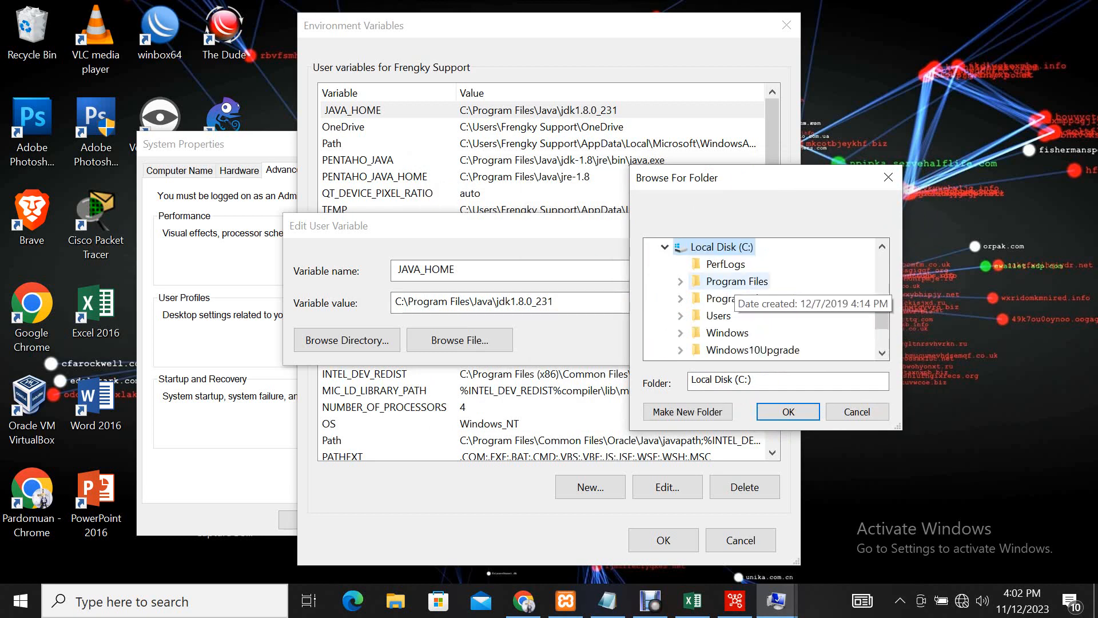
{"action": "double_click", "coordinate": [737, 281]}
{"action": "scroll", "coordinate": [743, 312], "scroll_direction": "down", "scroll_amount": 1}
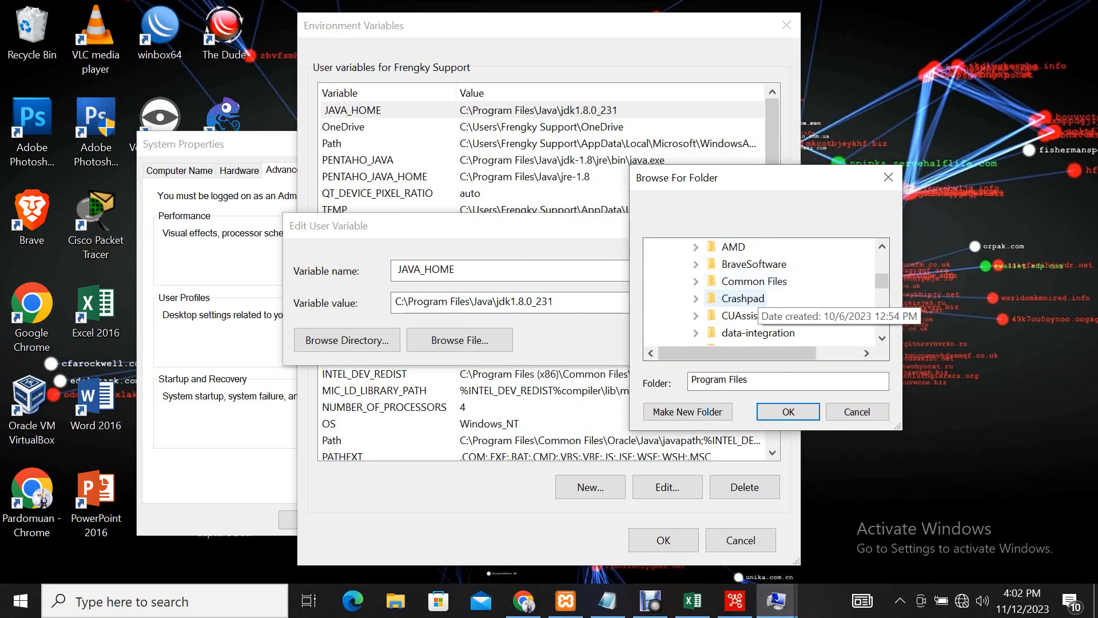
Expand the Java folder in Program Files to show the JDK folders, and leave JAVA_HOME without saving.
{"action": "double_click", "coordinate": [743, 332]}
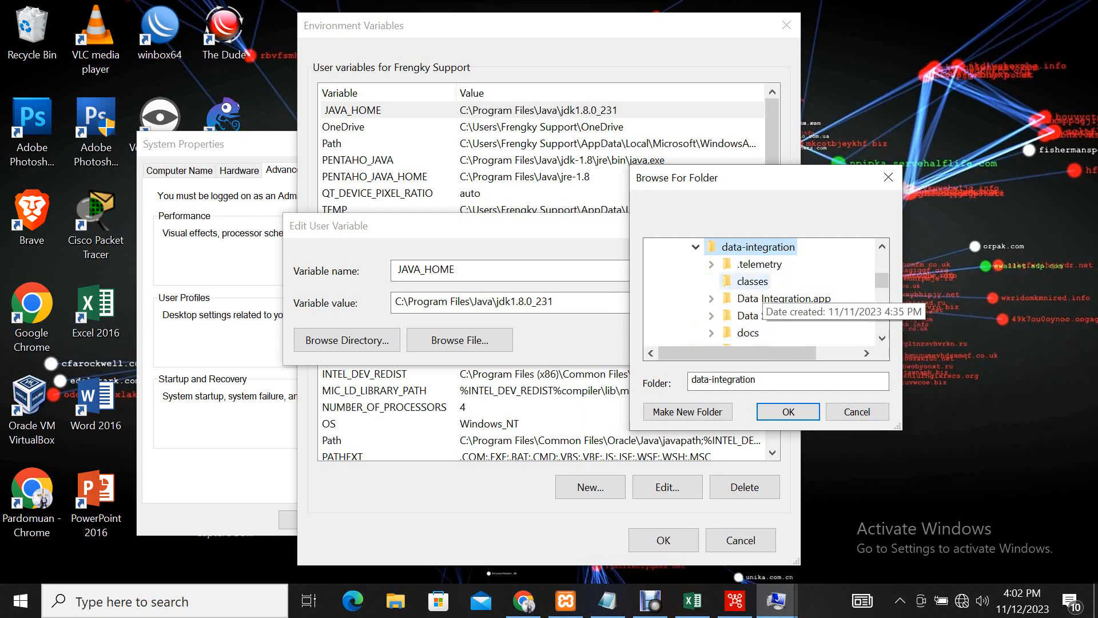
{"action": "scroll", "coordinate": [755, 286], "scroll_direction": "down", "scroll_amount": 1}
{"action": "scroll", "coordinate": [749, 306], "scroll_direction": "down", "scroll_amount": 8}
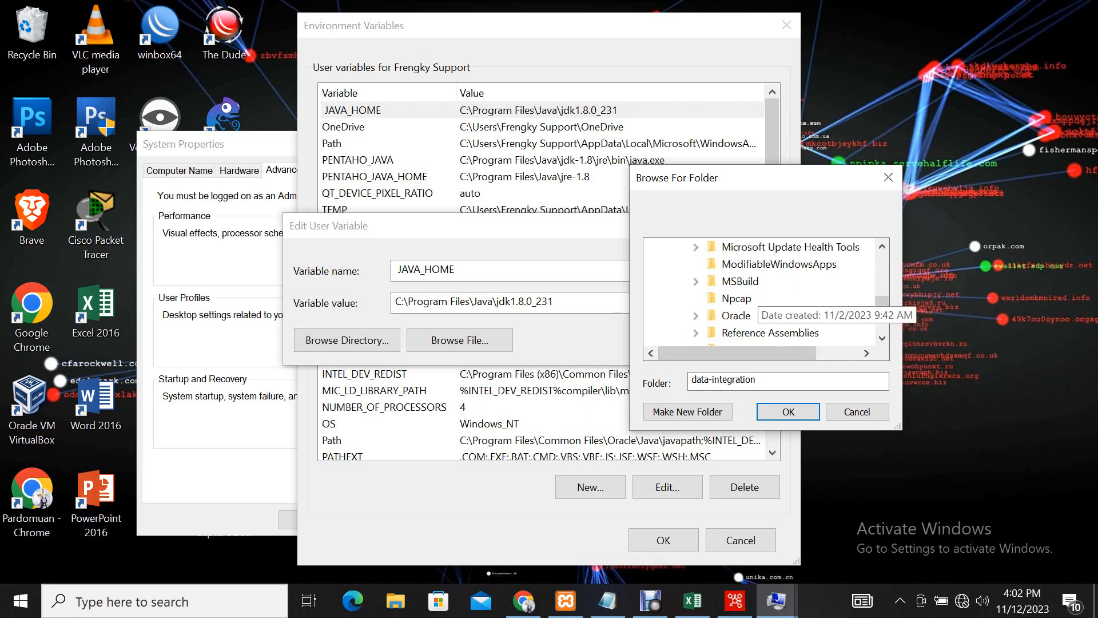
{"action": "scroll", "coordinate": [749, 306], "scroll_direction": "up", "scroll_amount": 2}
{"action": "double_click", "coordinate": [731, 315]}
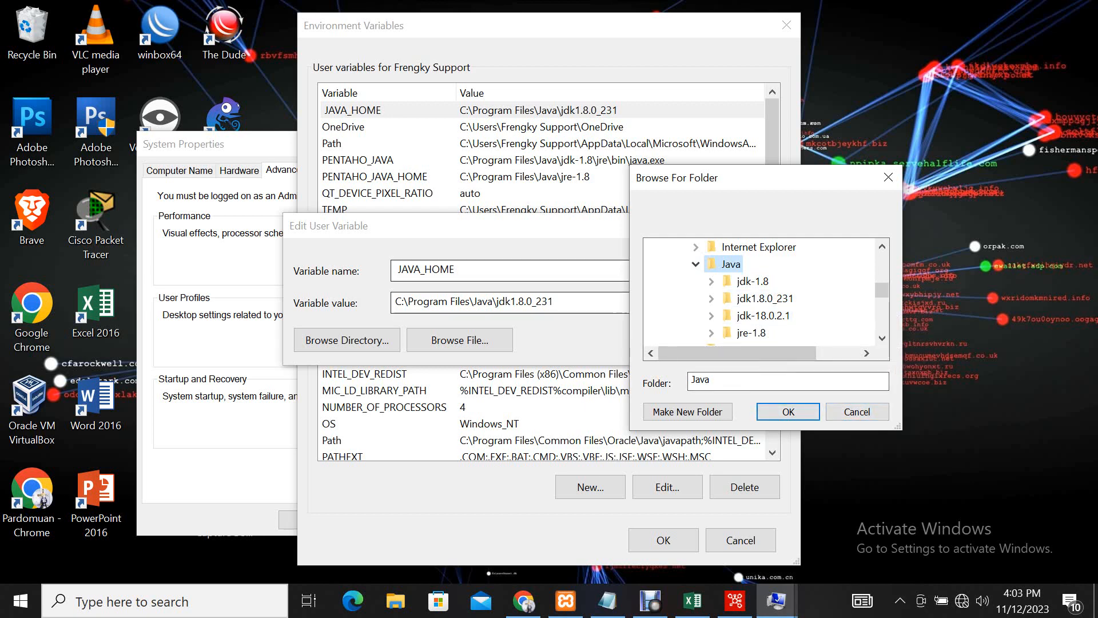
{"action": "left_click", "coordinate": [857, 412]}
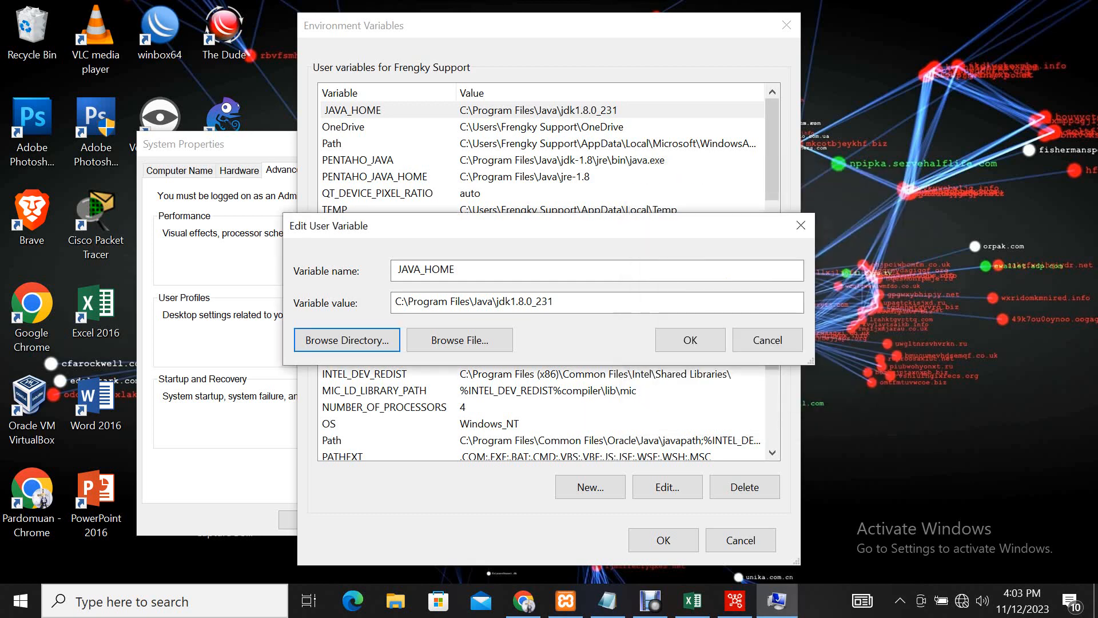
{"action": "left_click", "coordinate": [767, 339]}
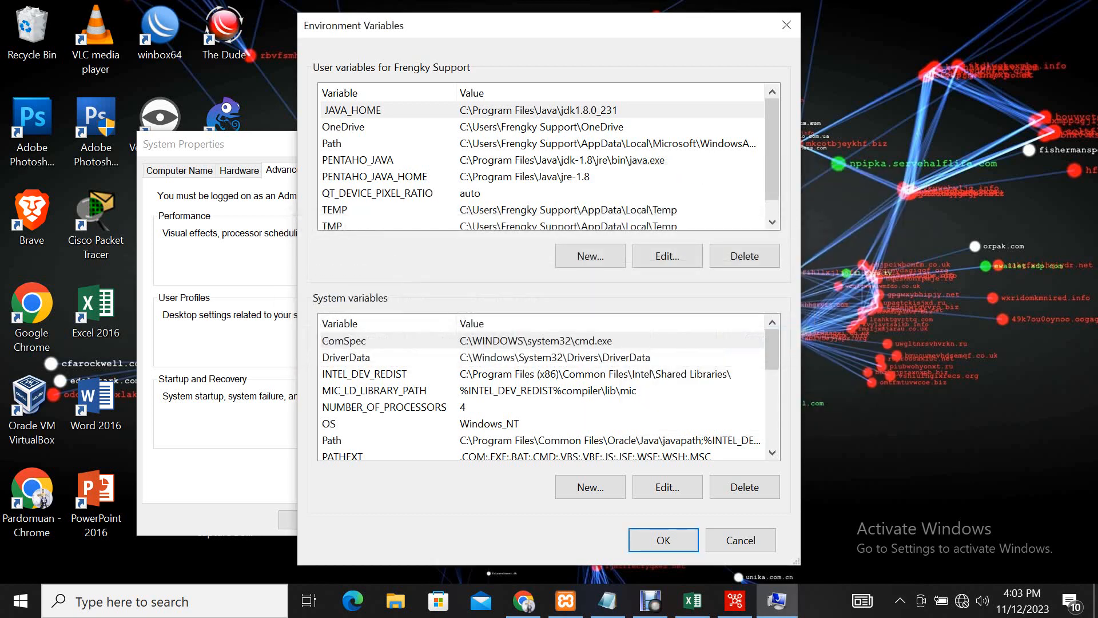
Open the PENTAHO_JAVA user variable for editing and browse for its file in C:\Program Files\Java.
{"action": "double_click", "coordinate": [358, 160]}
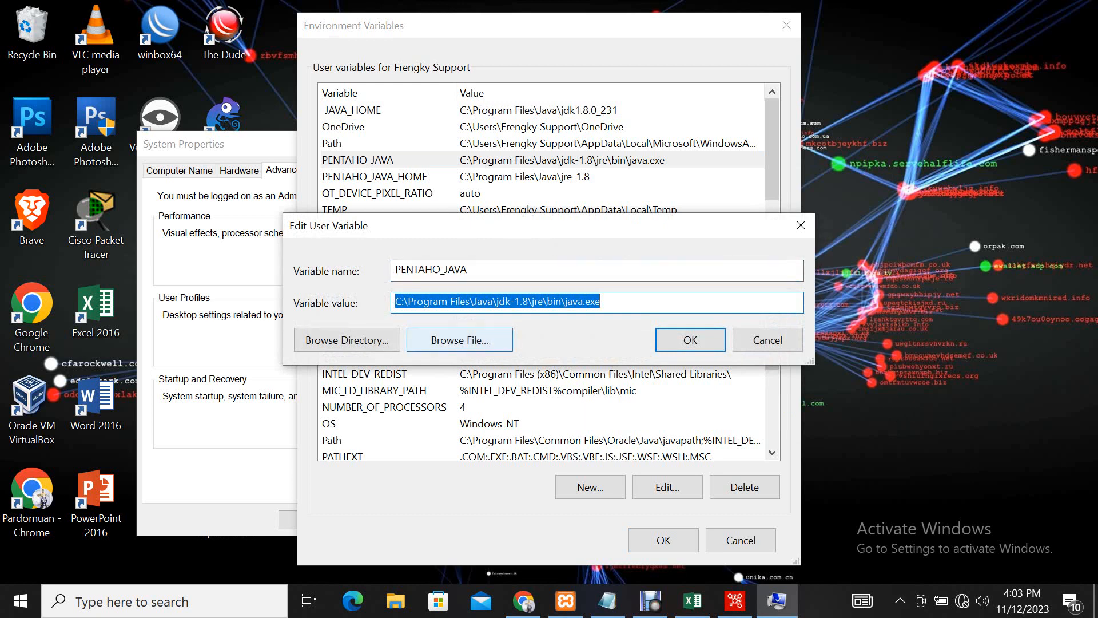
{"action": "left_click", "coordinate": [459, 340]}
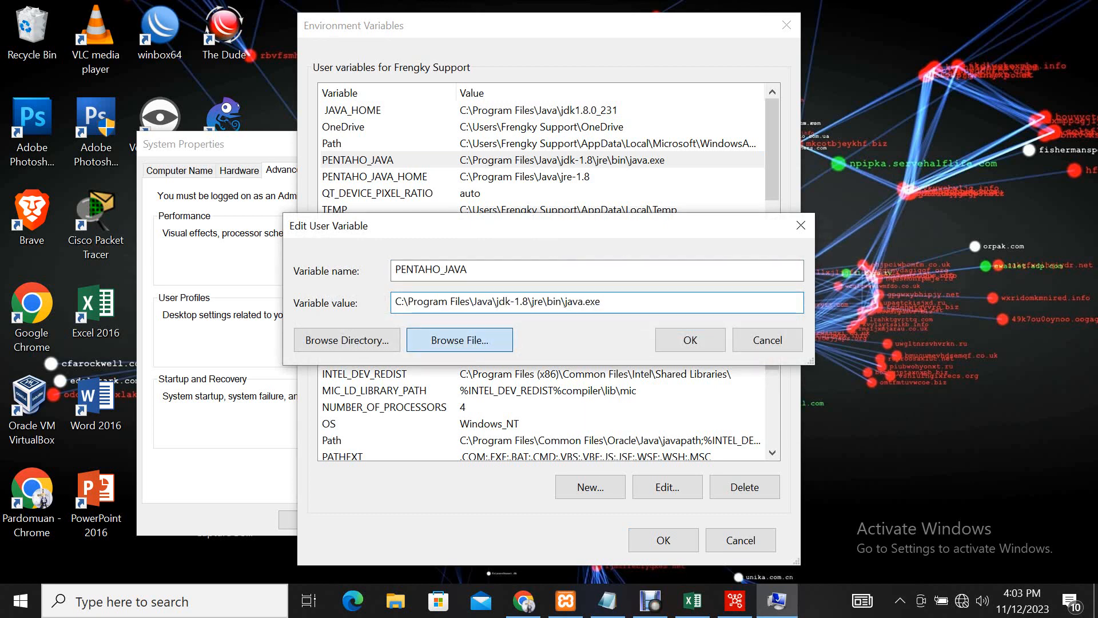
{"action": "scroll", "coordinate": [354, 371], "scroll_direction": "down", "scroll_amount": 1}
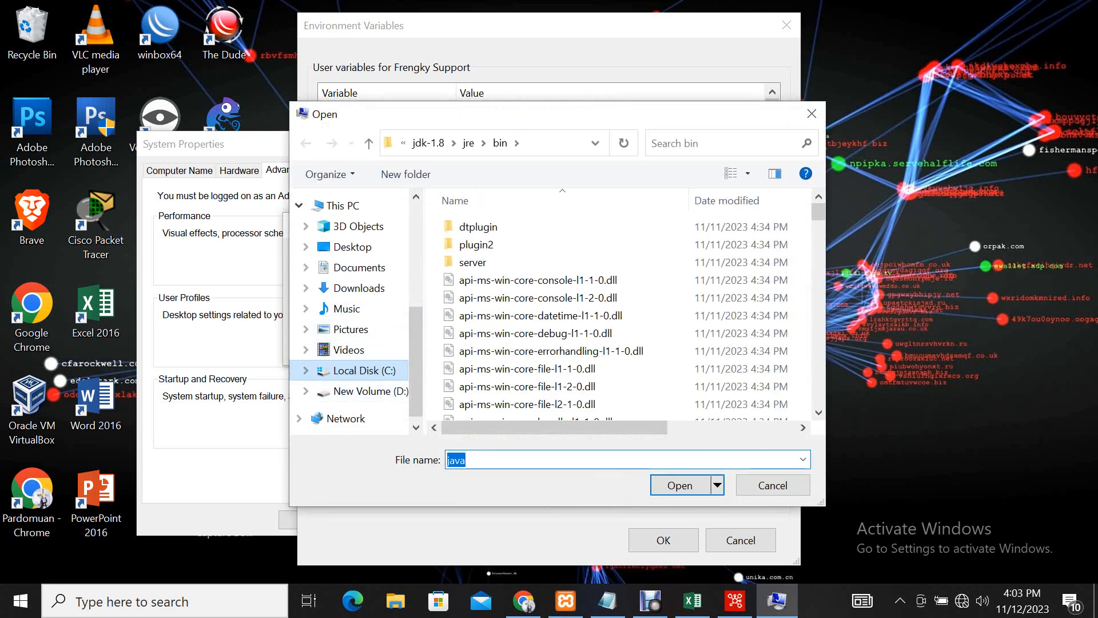
{"action": "left_click", "coordinate": [354, 370]}
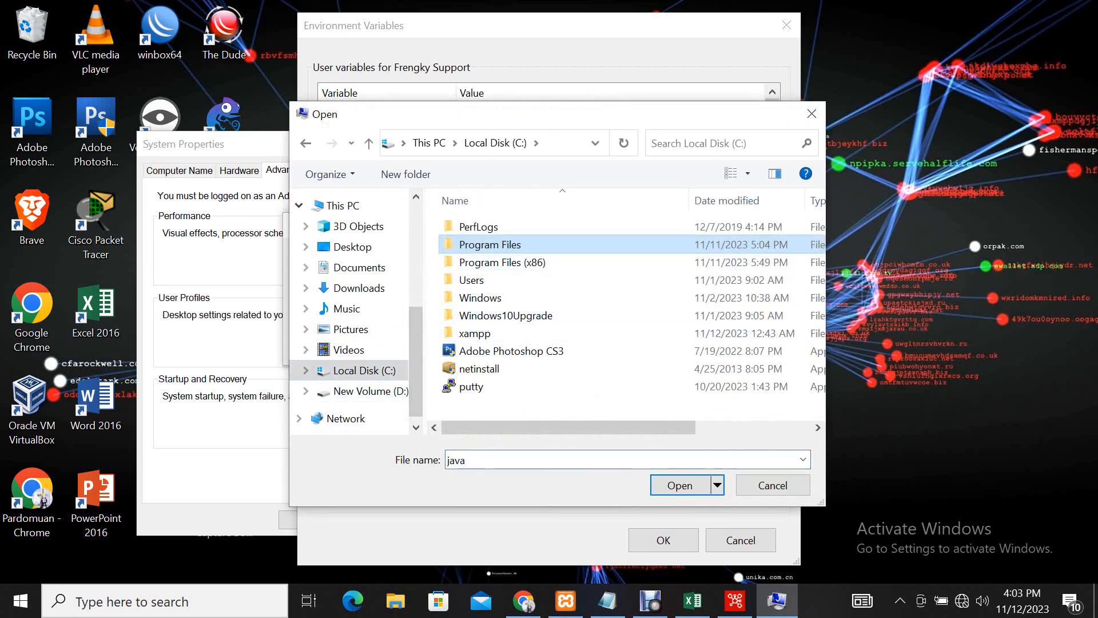
{"action": "double_click", "coordinate": [480, 245]}
{"action": "scroll", "coordinate": [514, 297], "scroll_direction": "down", "scroll_amount": 4}
{"action": "scroll", "coordinate": [514, 286], "scroll_direction": "up", "scroll_amount": 1}
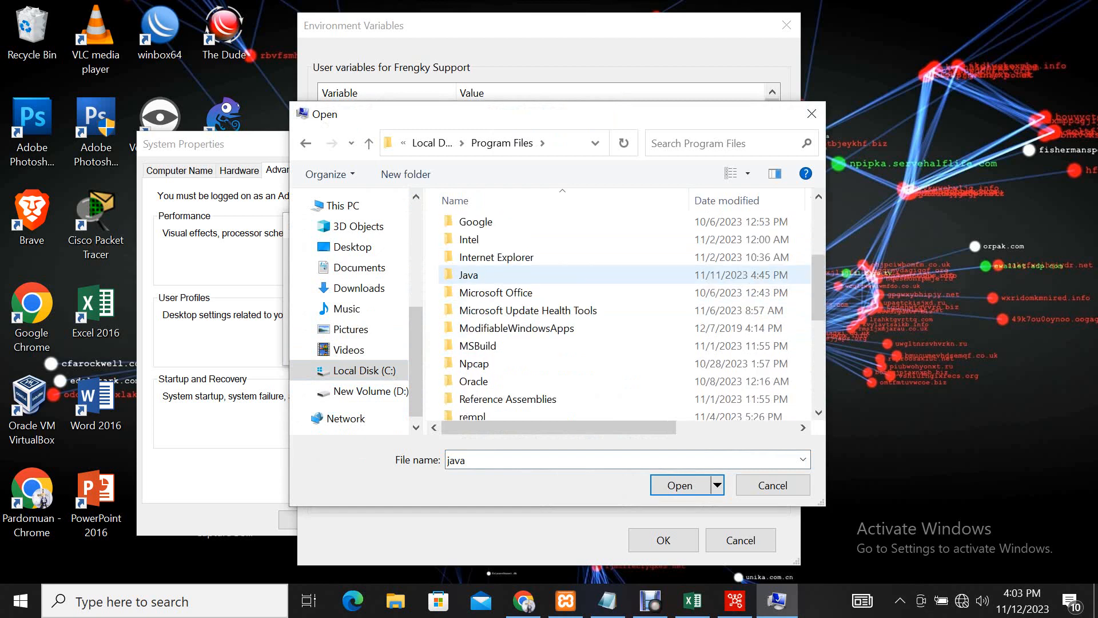
{"action": "left_click", "coordinate": [468, 274]}
{"action": "double_click", "coordinate": [468, 274]}
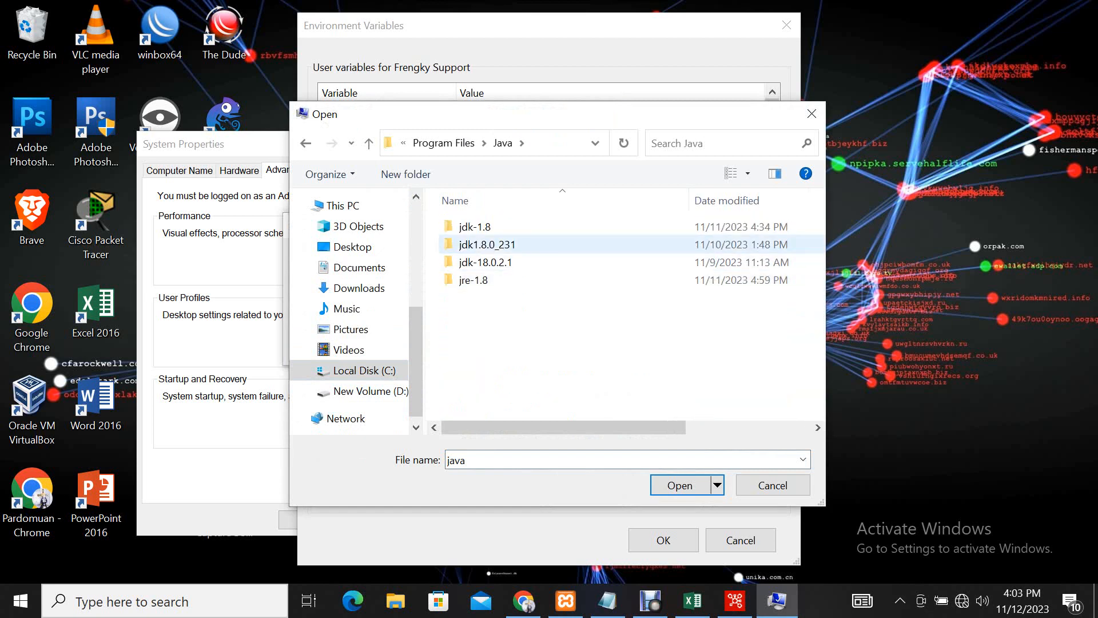
Search the Java folder for java.exe, point out the java file in jdk-1.8\jre\bin, and leave PENTAHO_JAVA without saving.
{"action": "left_click", "coordinate": [719, 143]}
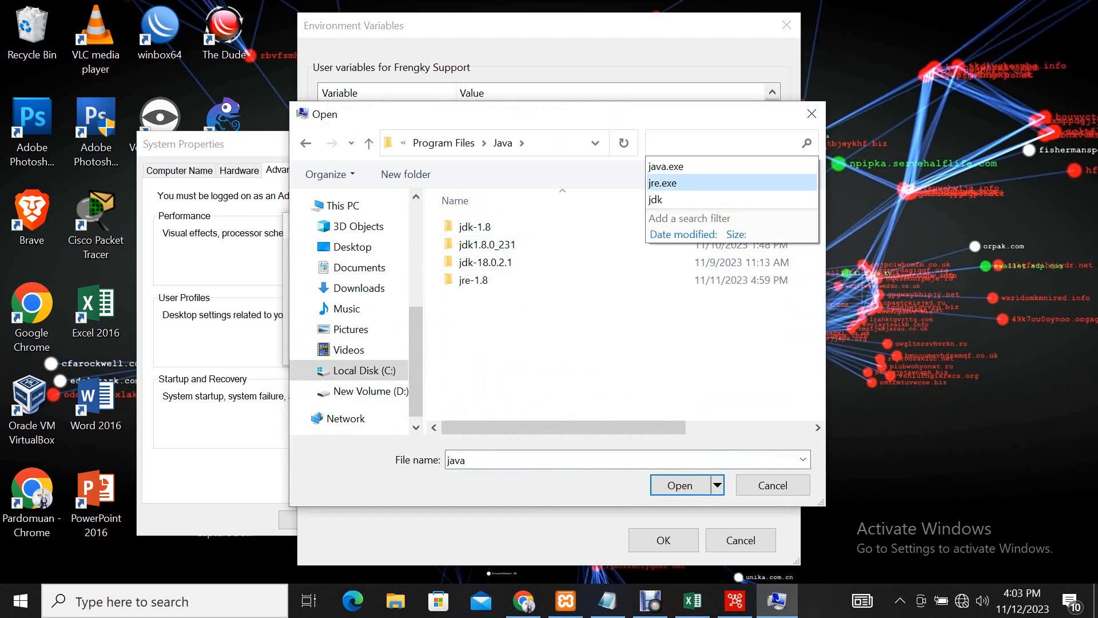
{"action": "left_click", "coordinate": [666, 166]}
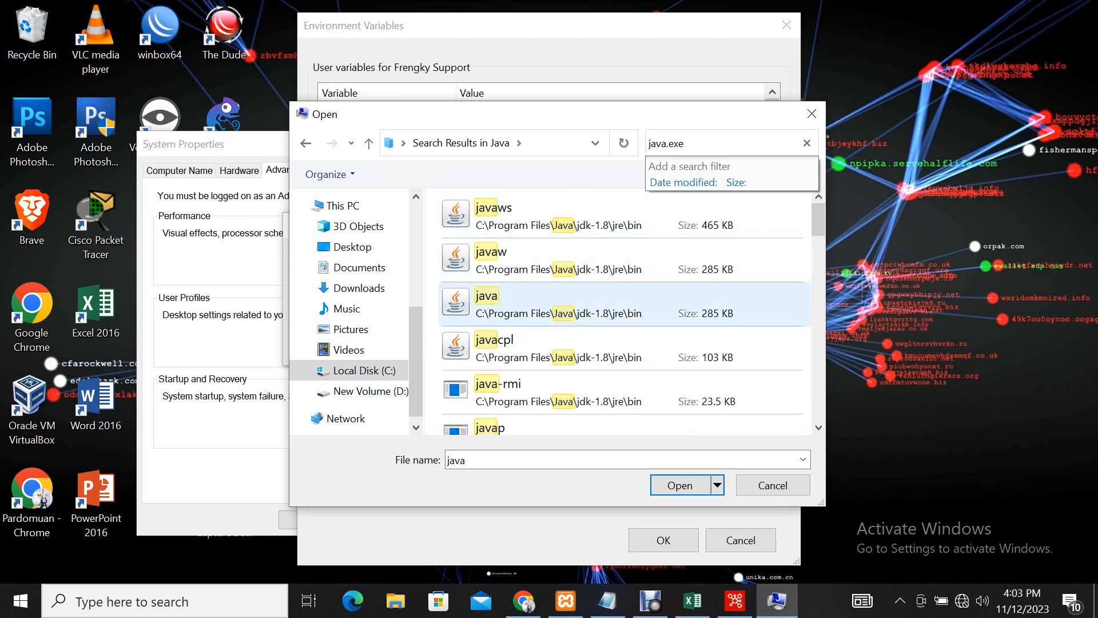
{"action": "left_click", "coordinate": [487, 297]}
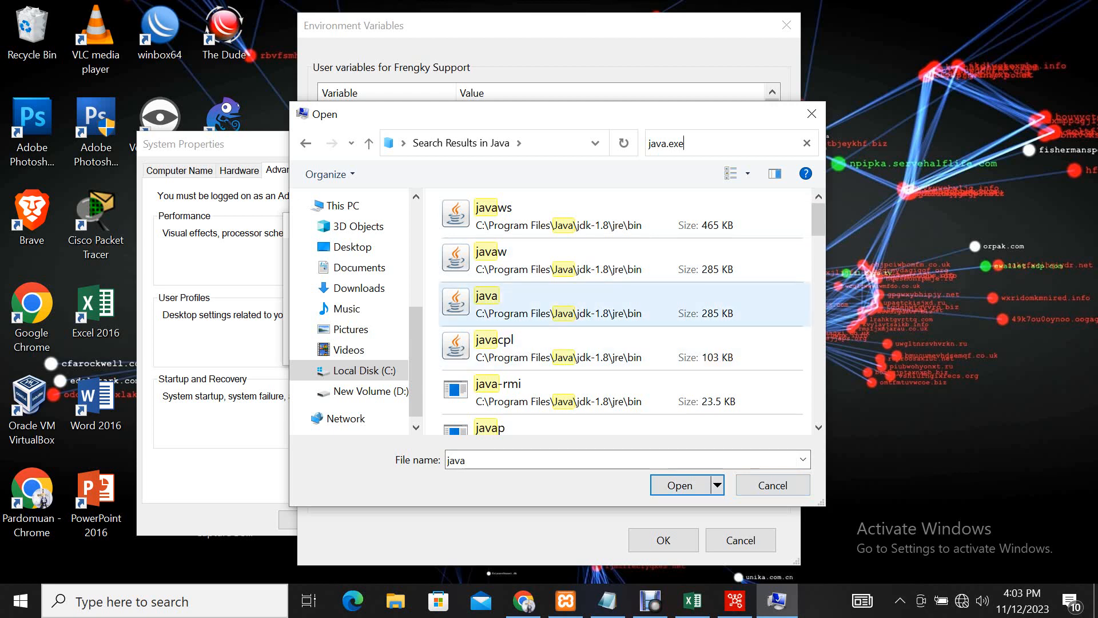
{"action": "left_click", "coordinate": [772, 484]}
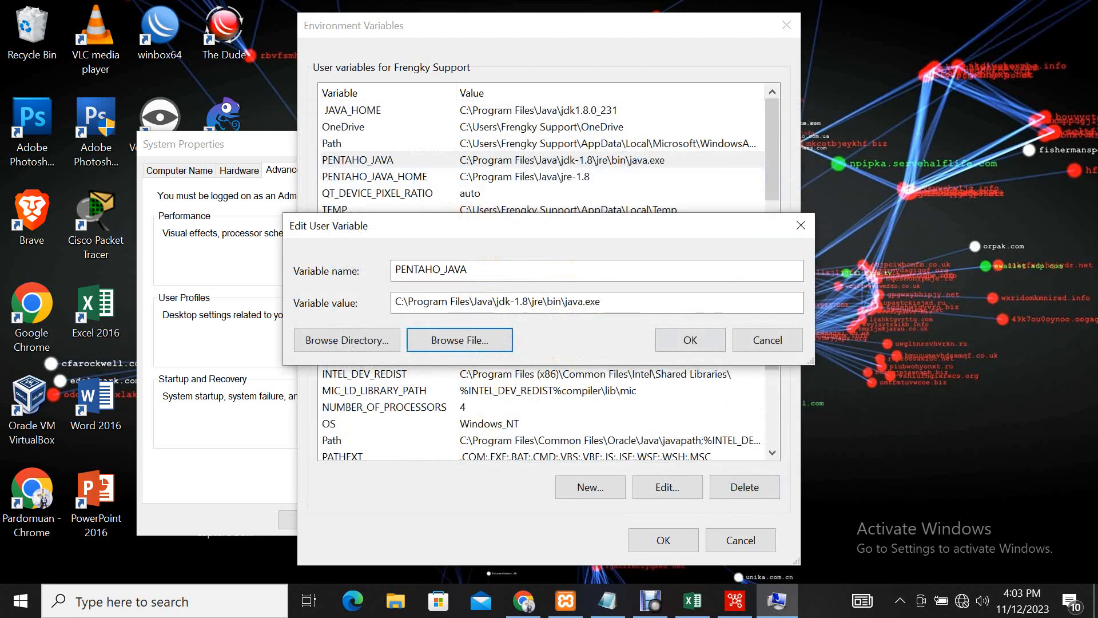
{"action": "left_click", "coordinate": [768, 340]}
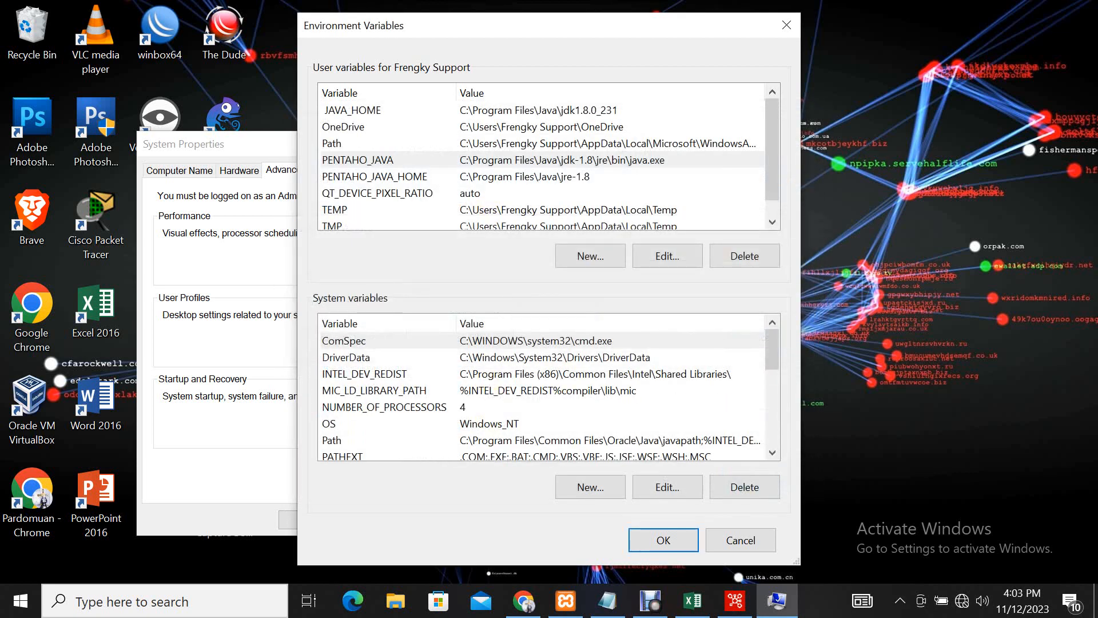
Open the PENTAHO_JAVA_HOME user variable for editing and browse for its directory in Program Files on Local Disk (C:).
{"action": "double_click", "coordinate": [374, 177]}
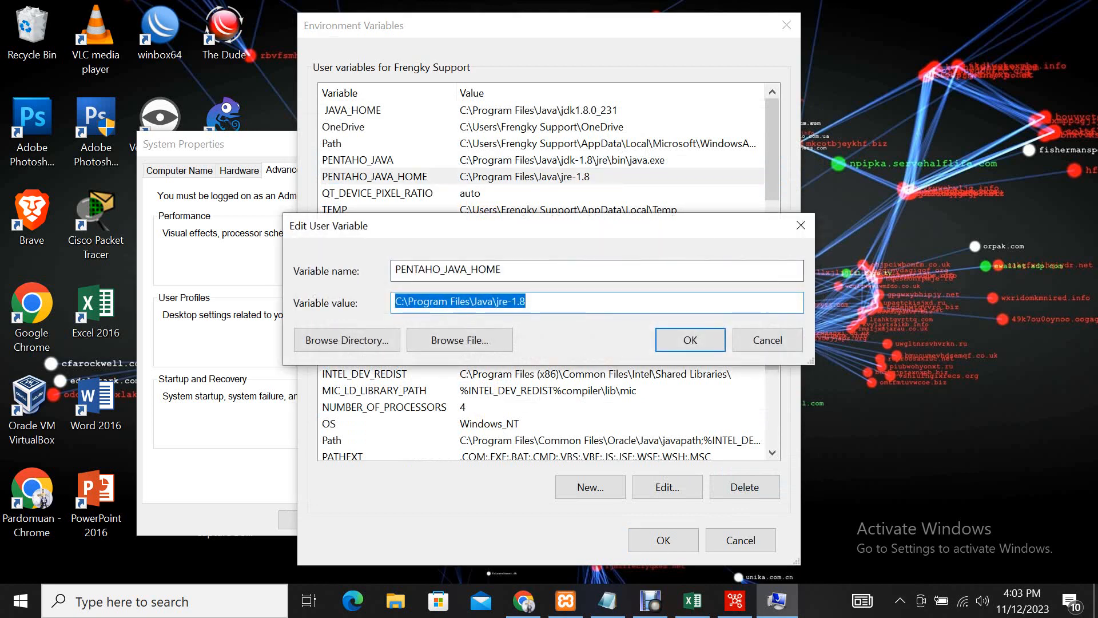
{"action": "left_click", "coordinate": [347, 339]}
{"action": "left_click", "coordinate": [474, 290]}
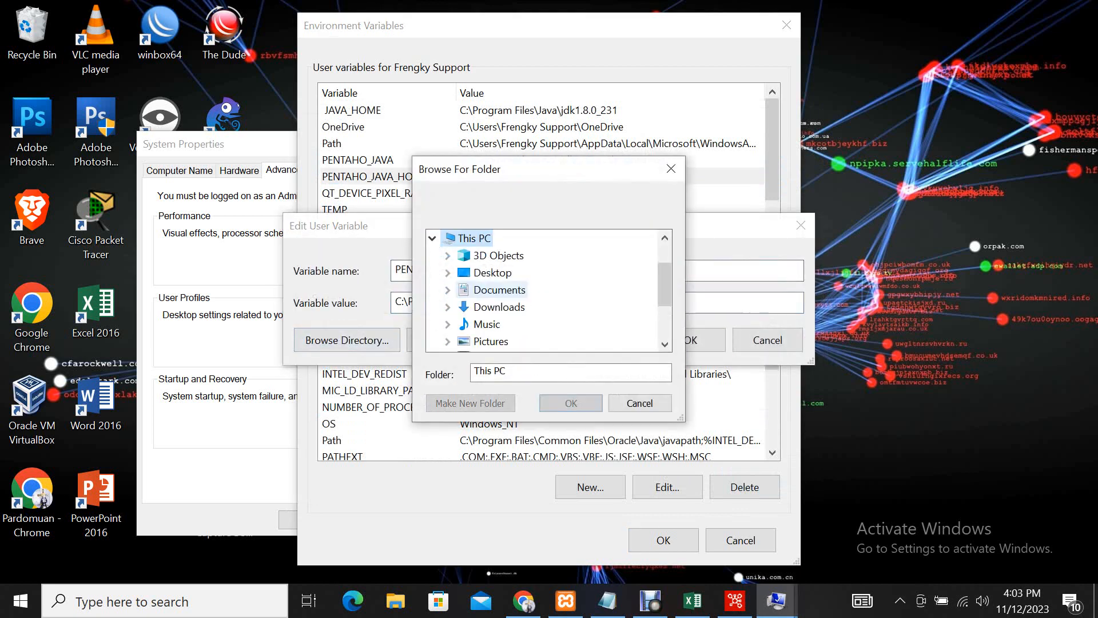
{"action": "scroll", "coordinate": [503, 288], "scroll_direction": "down", "scroll_amount": 2}
{"action": "left_click", "coordinate": [498, 289]}
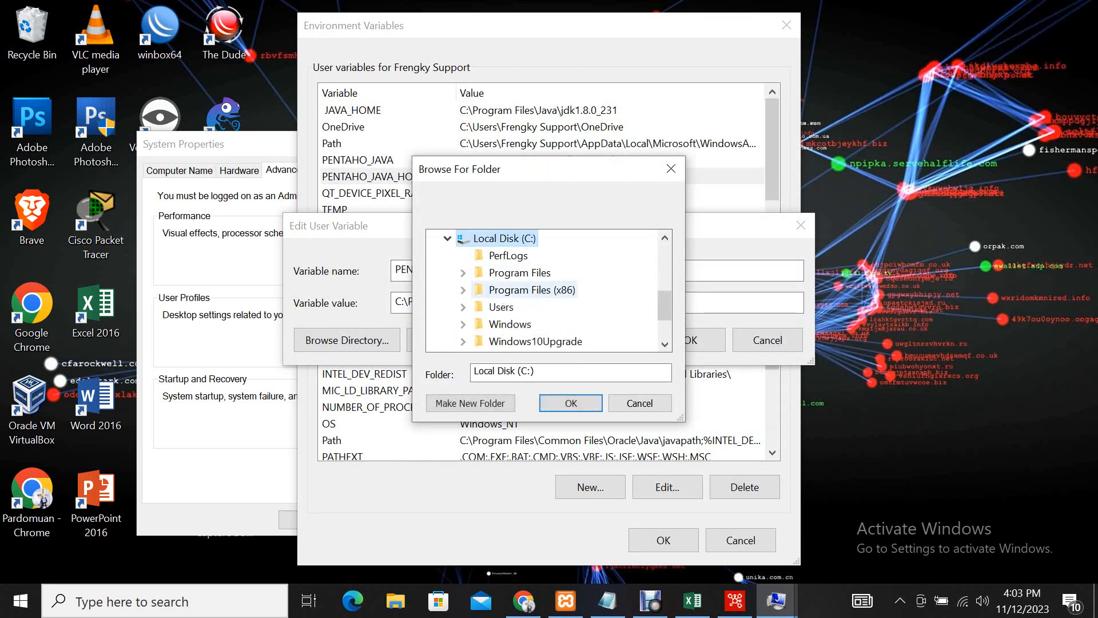
{"action": "scroll", "coordinate": [506, 286], "scroll_direction": "down", "scroll_amount": 2}
{"action": "scroll", "coordinate": [543, 288], "scroll_direction": "up", "scroll_amount": 3}
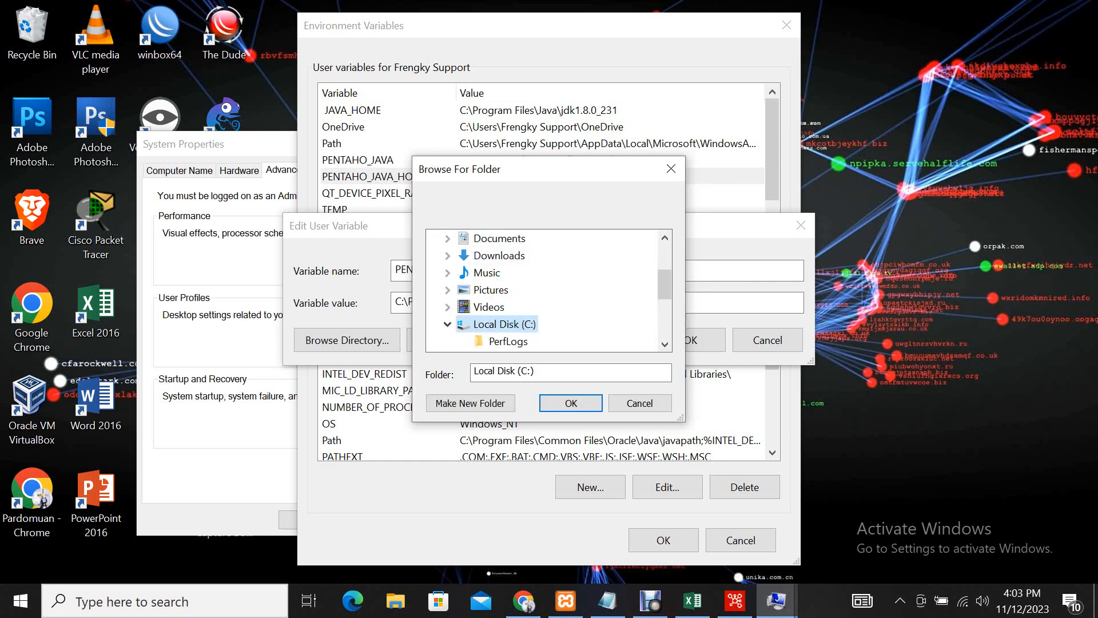
{"action": "scroll", "coordinate": [543, 289], "scroll_direction": "down", "scroll_amount": 2}
{"action": "left_click", "coordinate": [517, 255]}
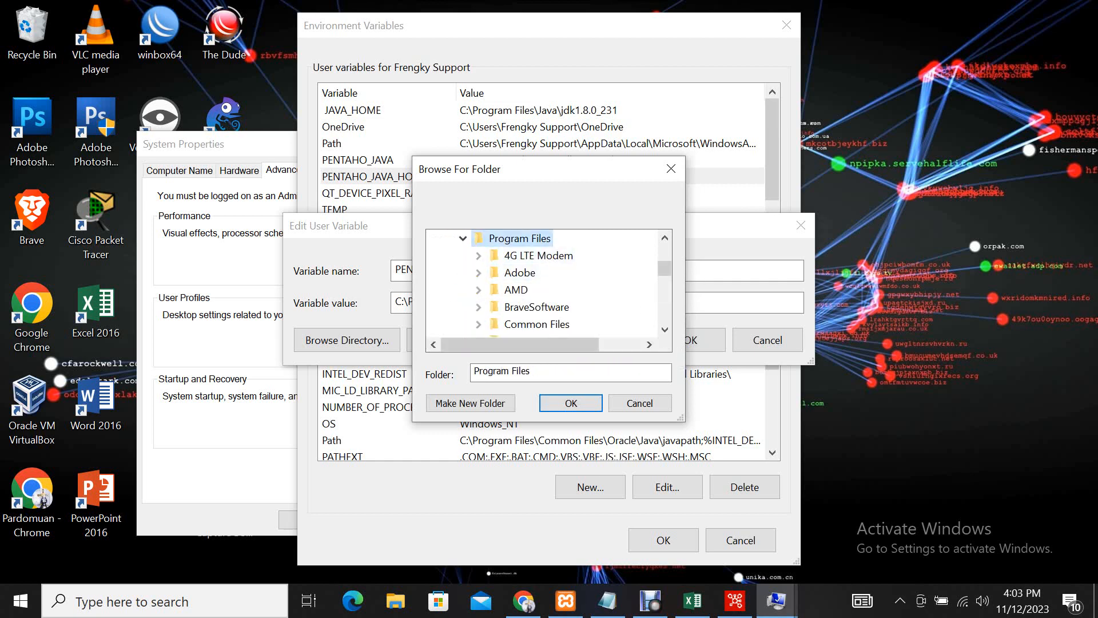
Expand the Java folder and its jdk-1.8 subfolder, then leave PENTAHO_JAVA_HOME and the system properties without saving.
{"action": "scroll", "coordinate": [521, 309], "scroll_direction": "down", "scroll_amount": 3}
{"action": "scroll", "coordinate": [526, 312], "scroll_direction": "down", "scroll_amount": 5}
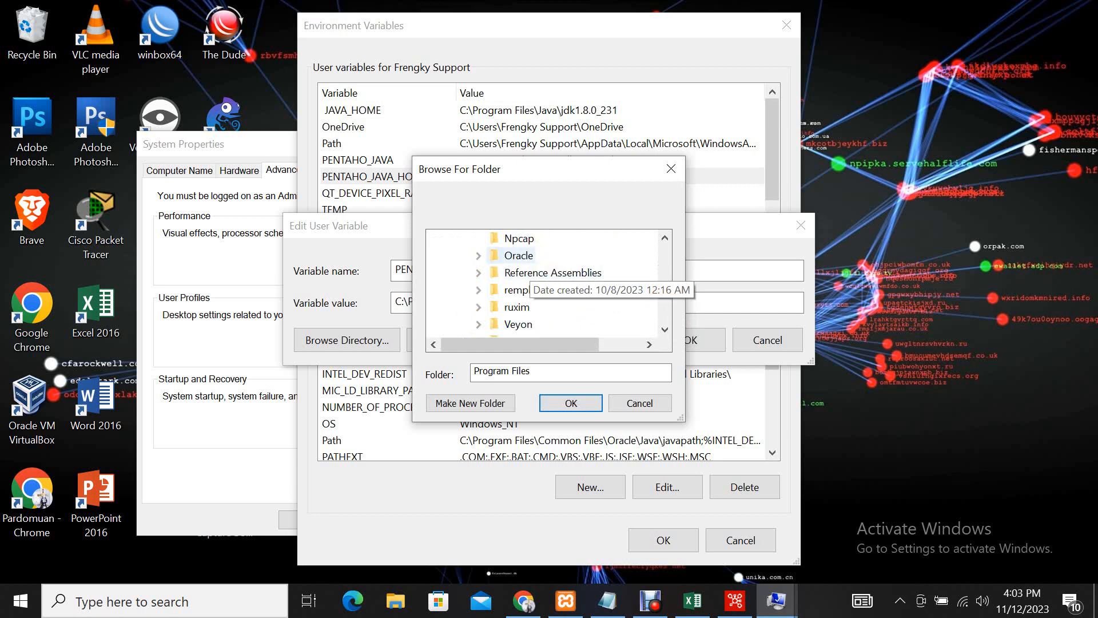
{"action": "scroll", "coordinate": [526, 311], "scroll_direction": "up", "scroll_amount": 3}
{"action": "left_click", "coordinate": [513, 255]}
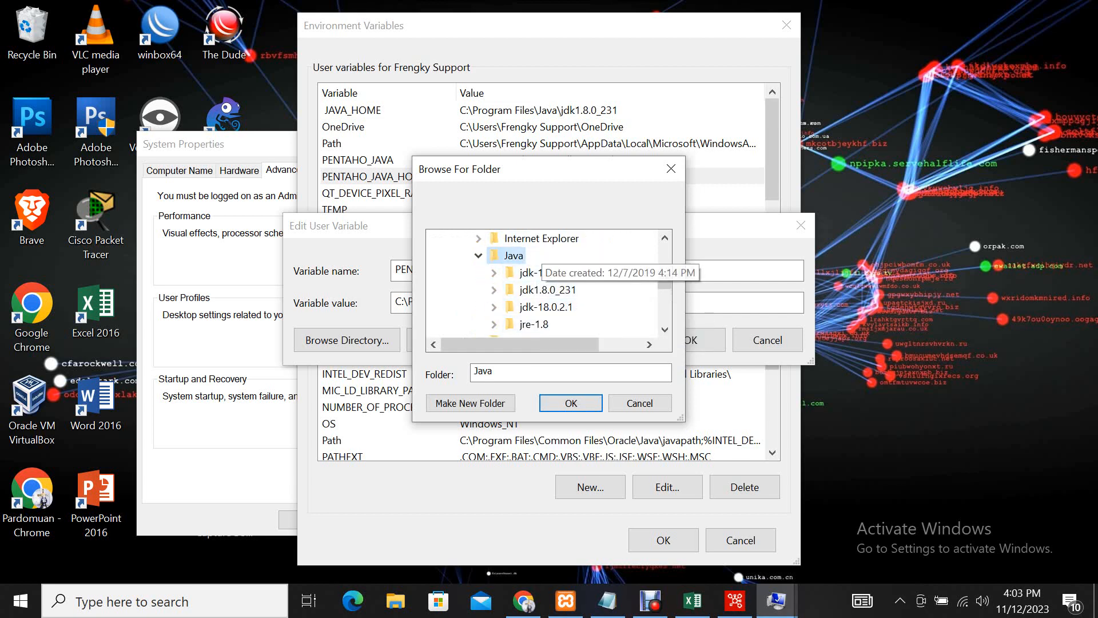
{"action": "left_click_drag", "start_coordinate": [565, 176], "coordinate": [740, 208]}
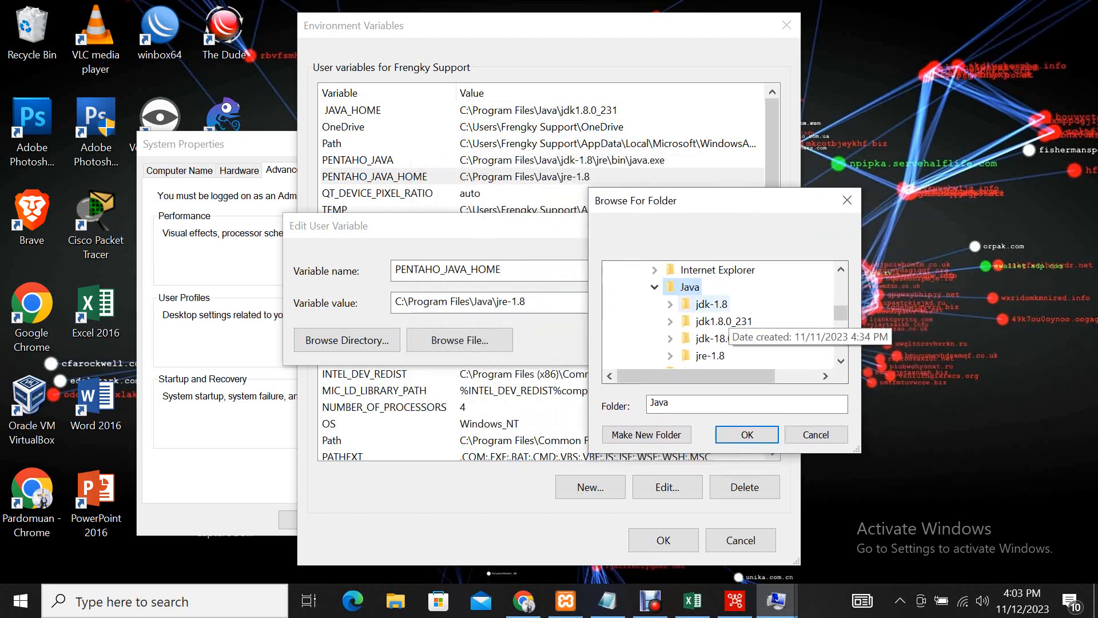
{"action": "double_click", "coordinate": [711, 304]}
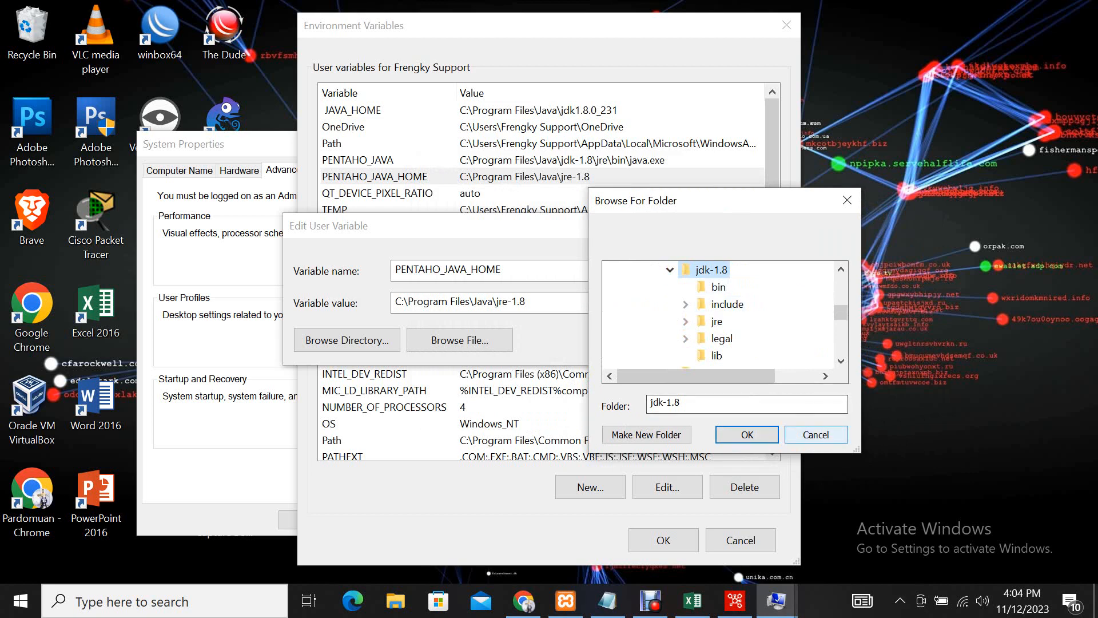
{"action": "left_click", "coordinate": [815, 435]}
{"action": "left_click", "coordinate": [768, 340]}
{"action": "left_click", "coordinate": [786, 25]}
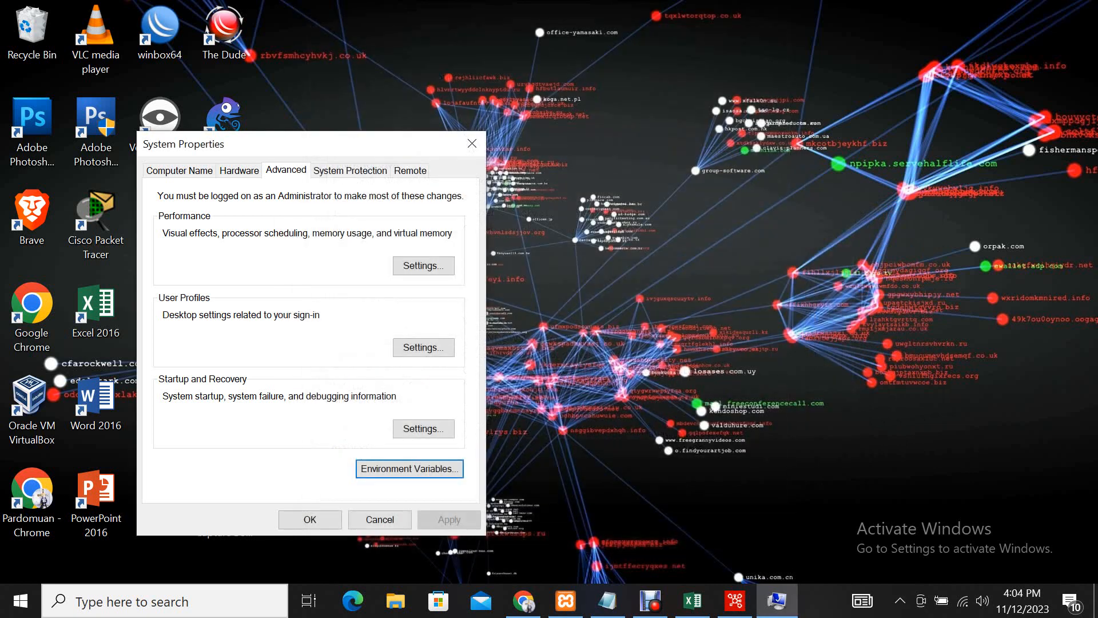
{"action": "left_click", "coordinate": [472, 143]}
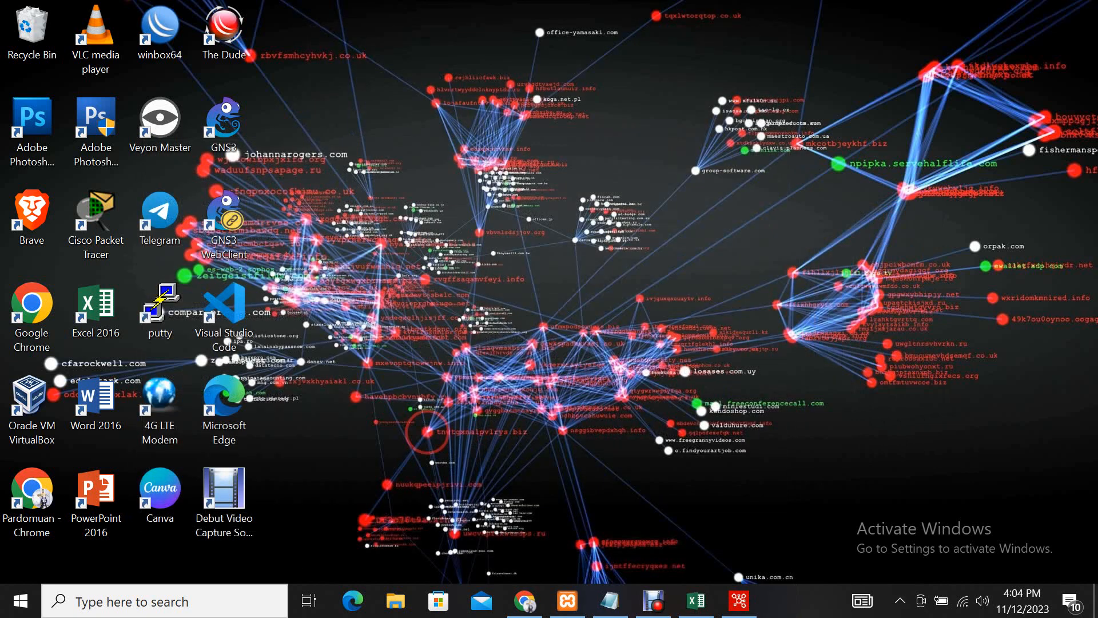
Open C:\Program Files\data-integration in File Explorer and run the Spoon Windows batch file, then minimize the folder window.
{"action": "left_click", "coordinate": [396, 601]}
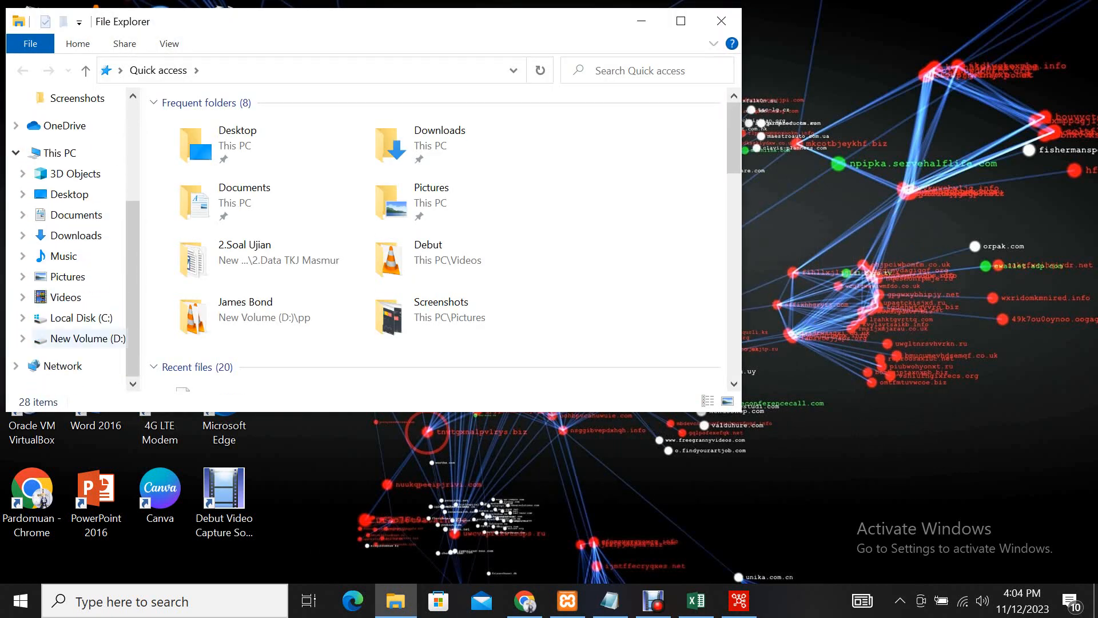
{"action": "left_click", "coordinate": [81, 318]}
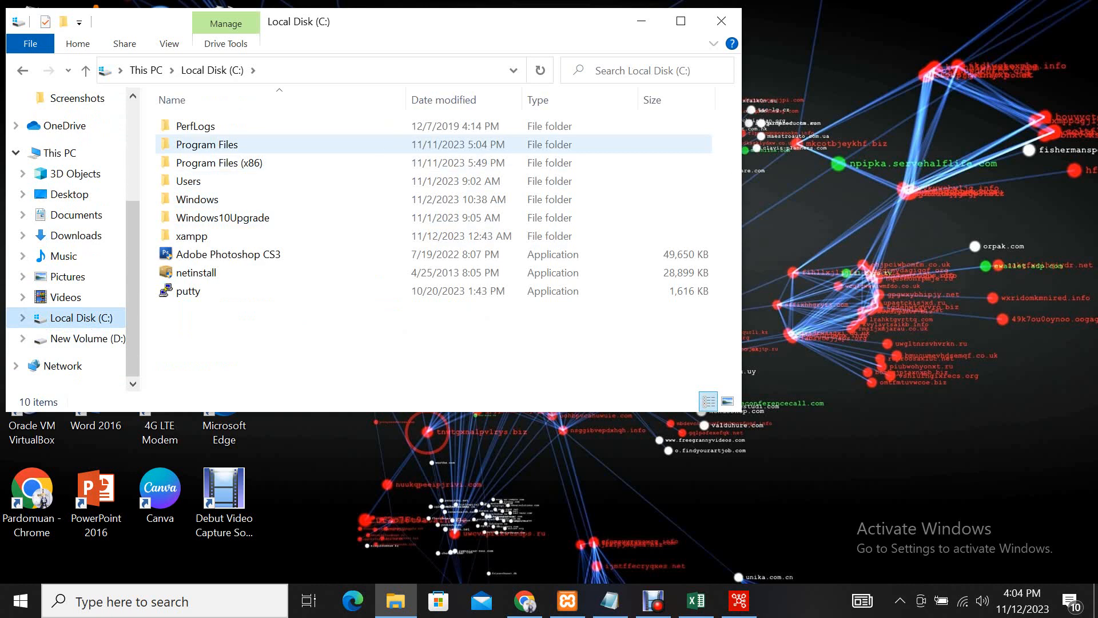
{"action": "double_click", "coordinate": [207, 144]}
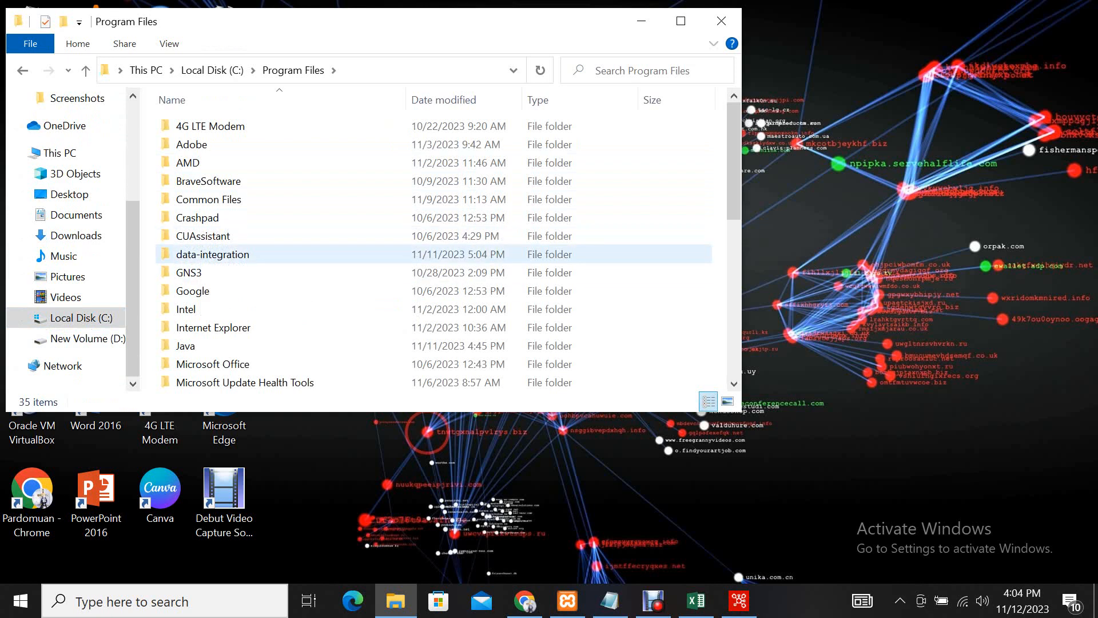
{"action": "double_click", "coordinate": [213, 254]}
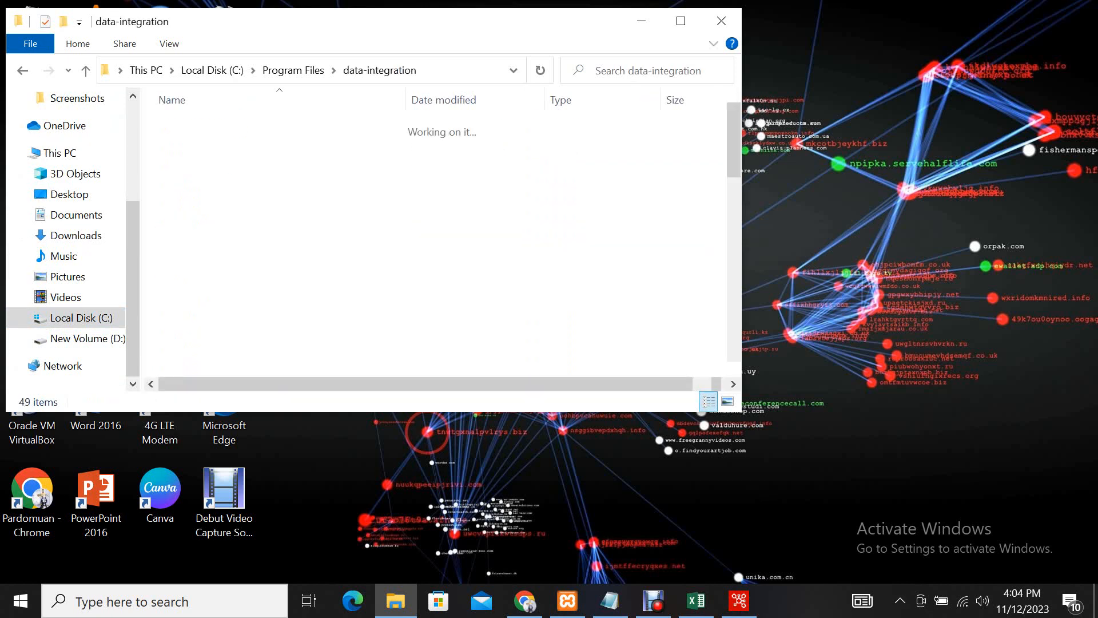
{"action": "scroll", "coordinate": [213, 202], "scroll_direction": "down", "scroll_amount": 10}
{"action": "scroll", "coordinate": [229, 203], "scroll_direction": "down", "scroll_amount": 1}
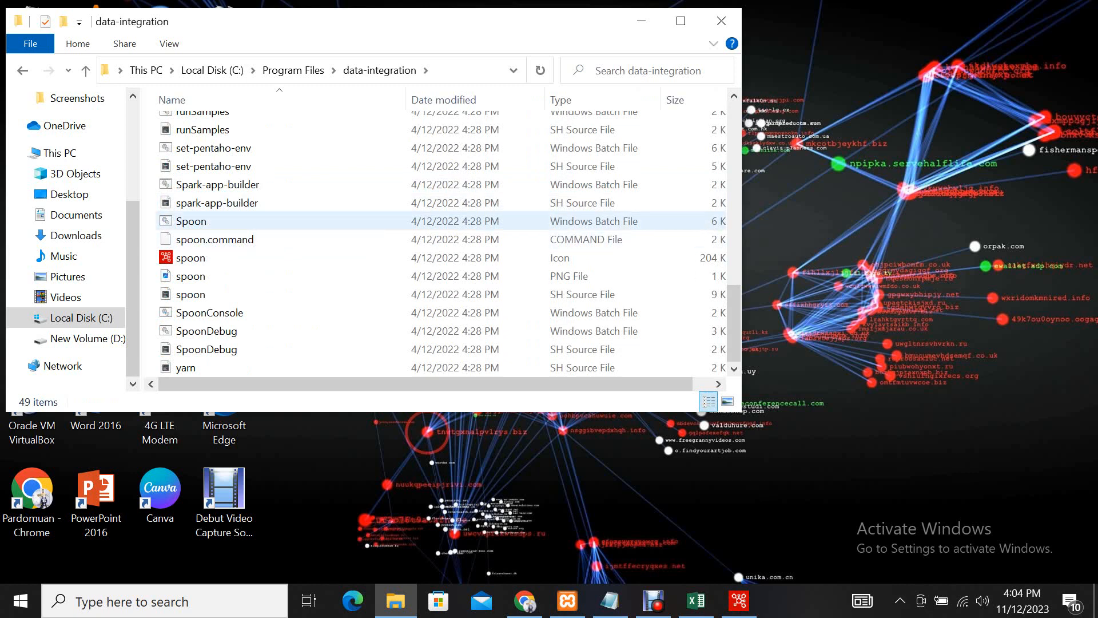
{"action": "double_click", "coordinate": [206, 222]}
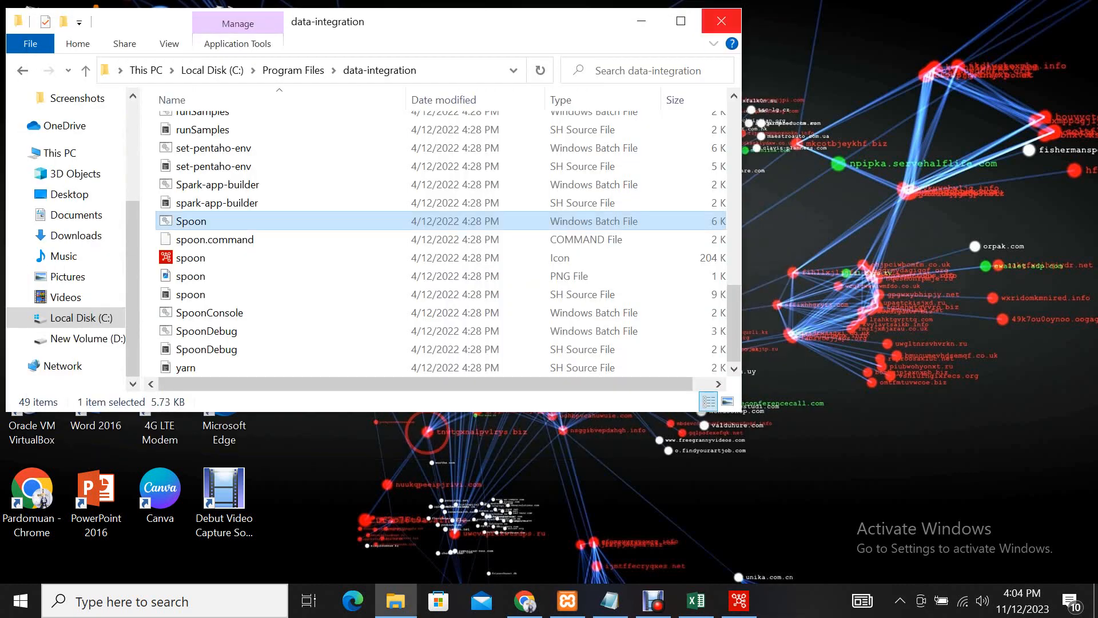
{"action": "left_click", "coordinate": [641, 21]}
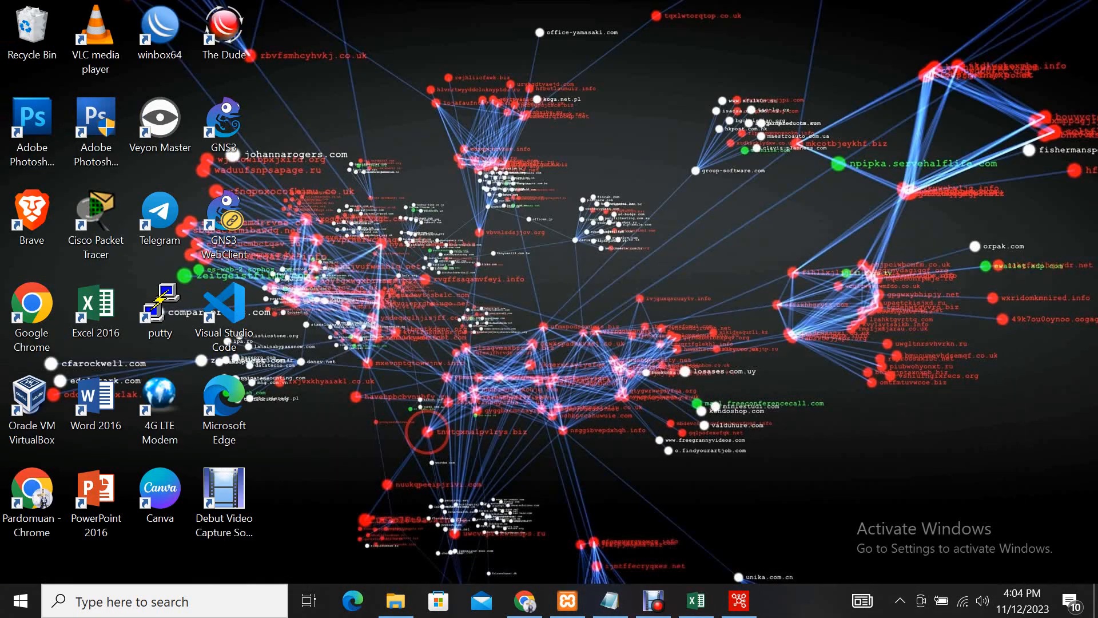
Check the Apache and MySQL modules in the XAMPP Control Panel, then switch to the phpMyAdmin page in Chrome.
{"action": "left_click", "coordinate": [568, 601]}
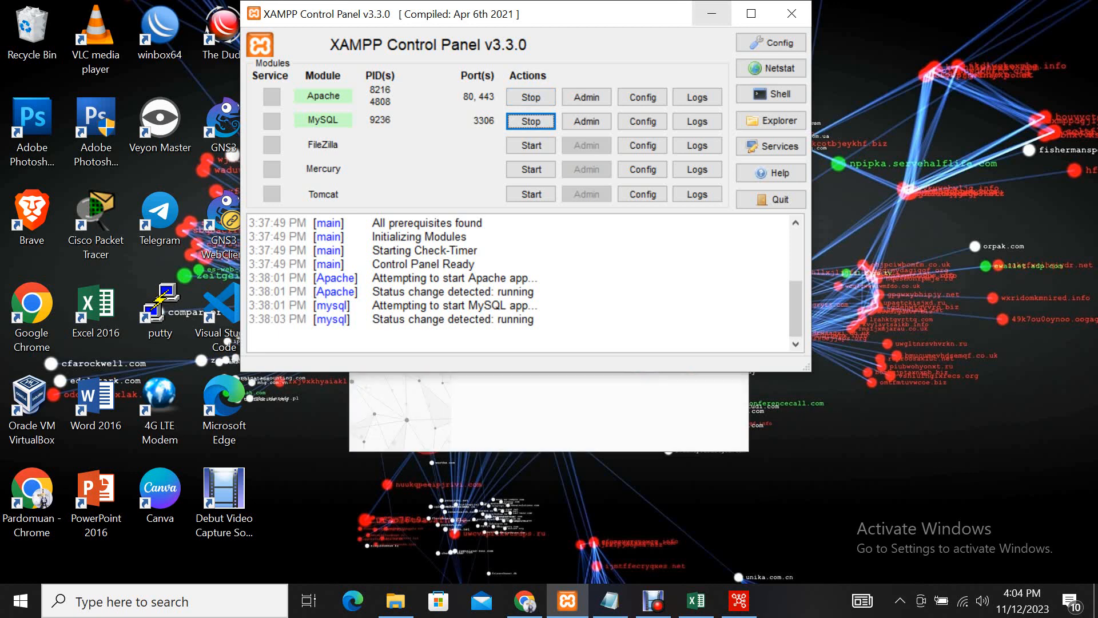
{"action": "left_click", "coordinate": [712, 13]}
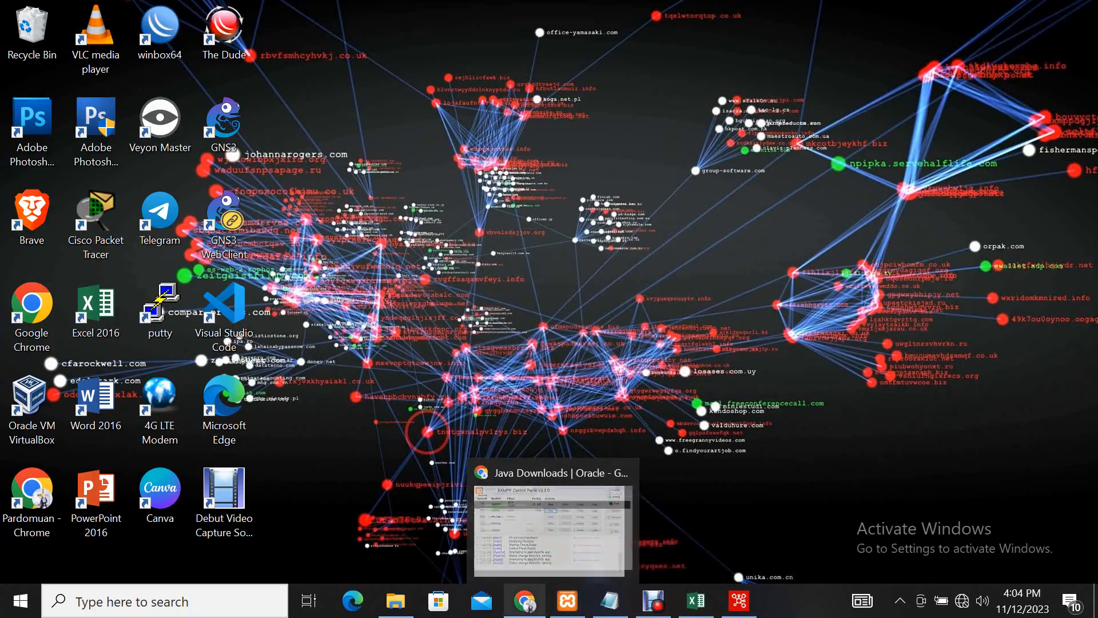
{"action": "left_click", "coordinate": [525, 601]}
{"action": "left_click", "coordinate": [646, 18]}
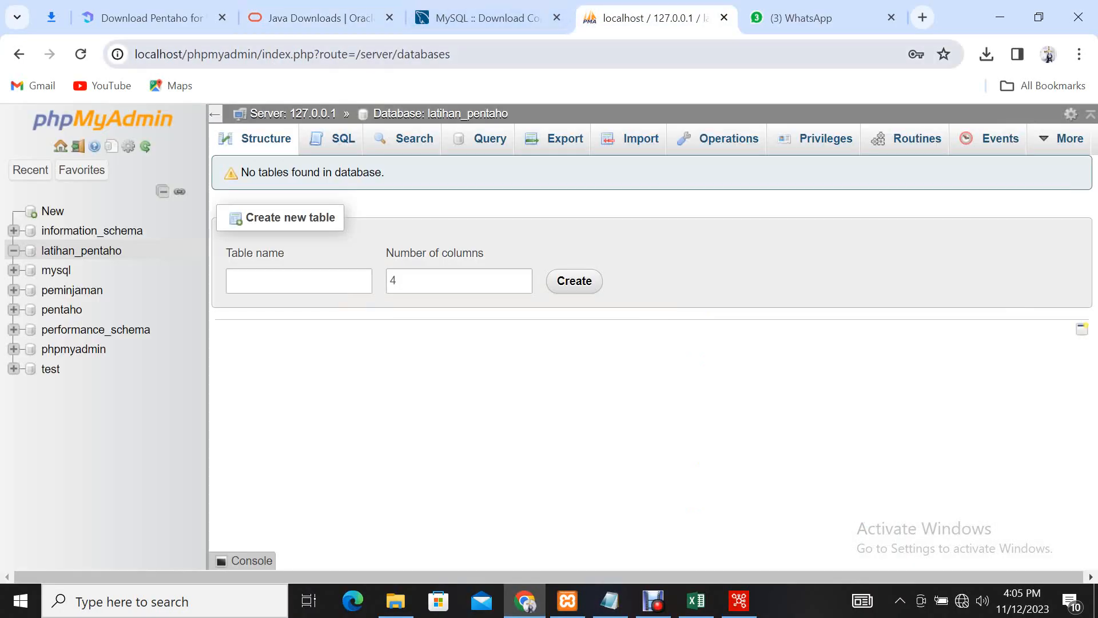
Load the phpMyAdmin home page at localhost/phpmyadmin/ and expand the latihan_pentaho database, then minimize the browser.
{"action": "left_click_drag", "start_coordinate": [452, 54], "coordinate": [257, 54]}
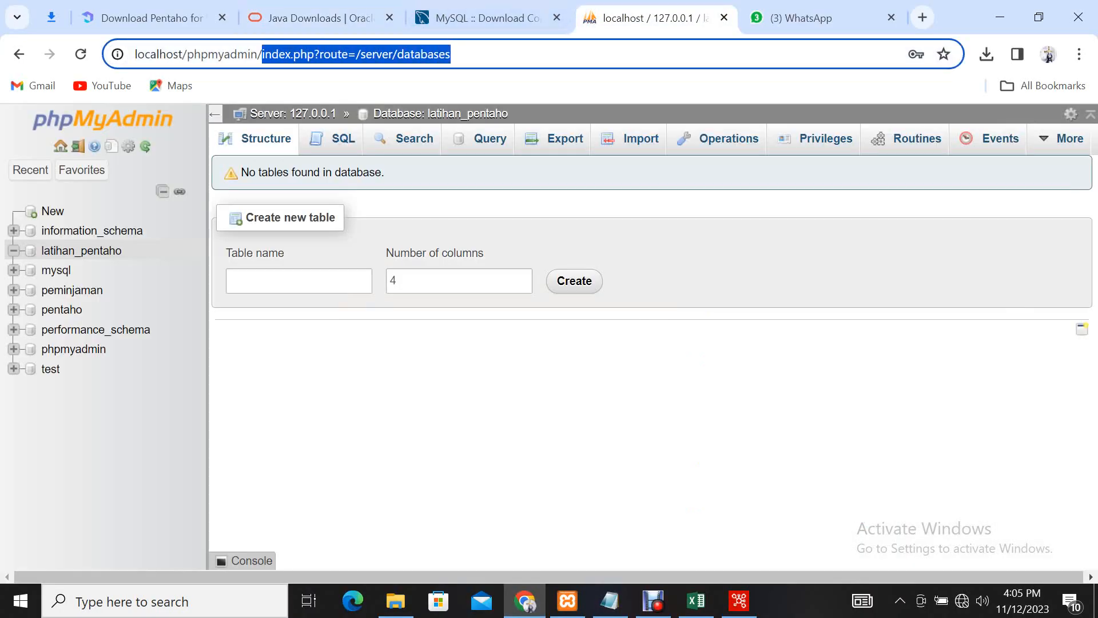
{"action": "key", "text": "BackSpace"}
{"action": "key", "text": "Return"}
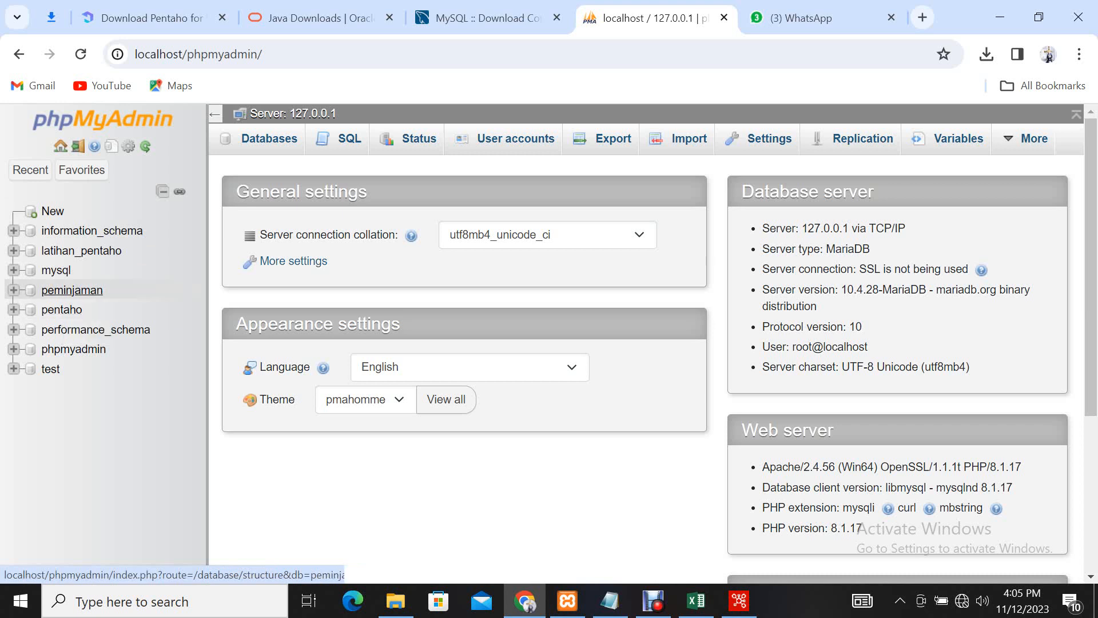
{"action": "left_click", "coordinate": [13, 250]}
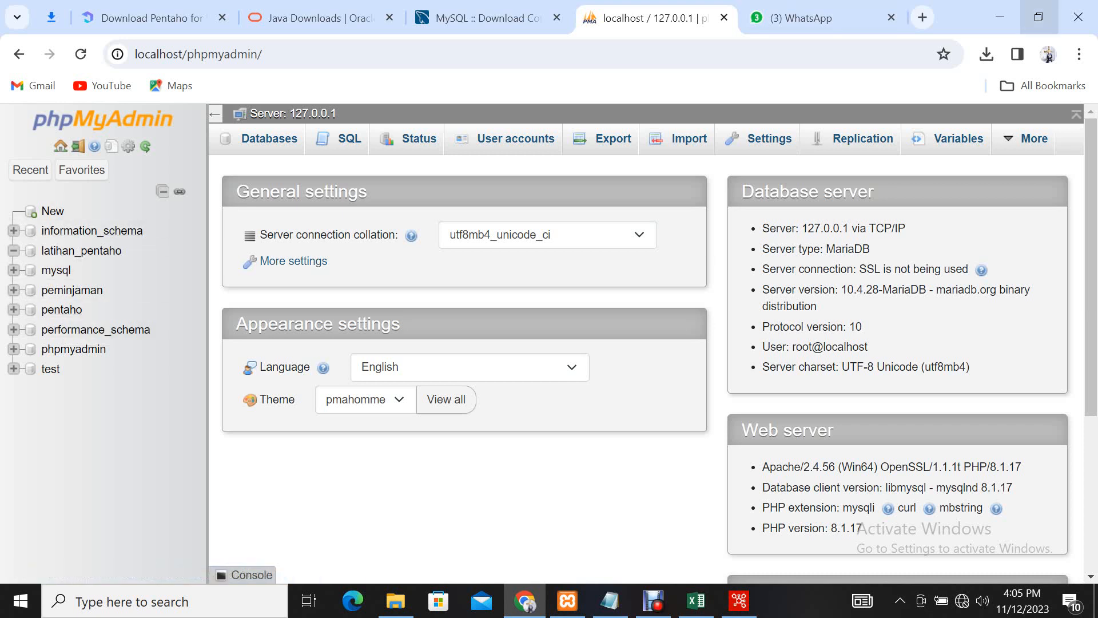
{"action": "left_click", "coordinate": [1000, 17]}
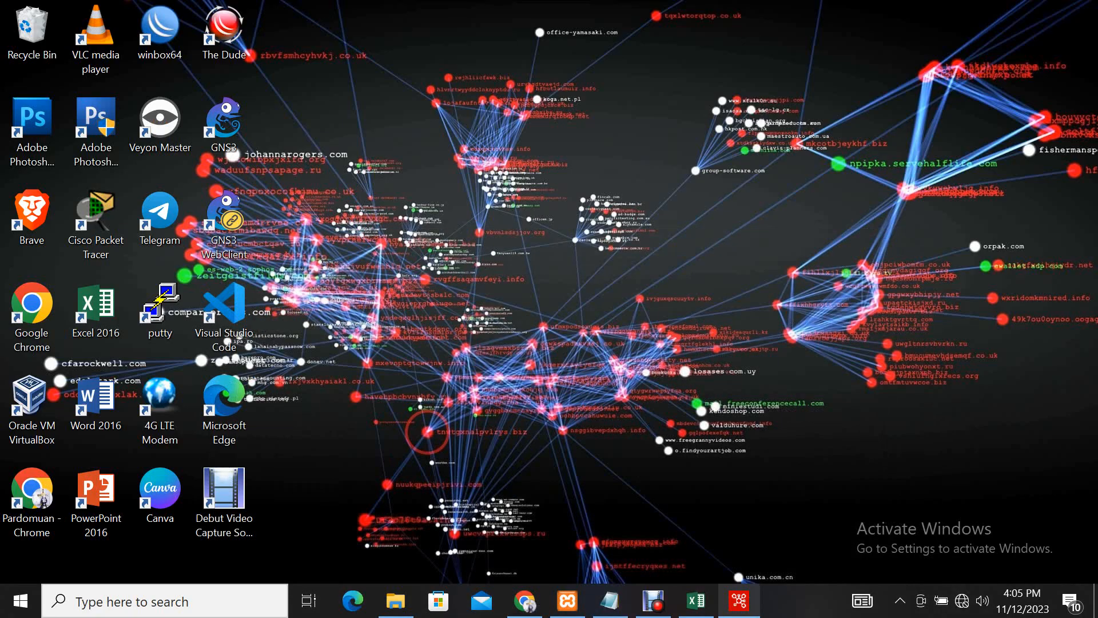
Switch to Spoon, clear the step search in the design palette, and try to create a new transformation.
{"action": "left_click", "coordinate": [739, 600]}
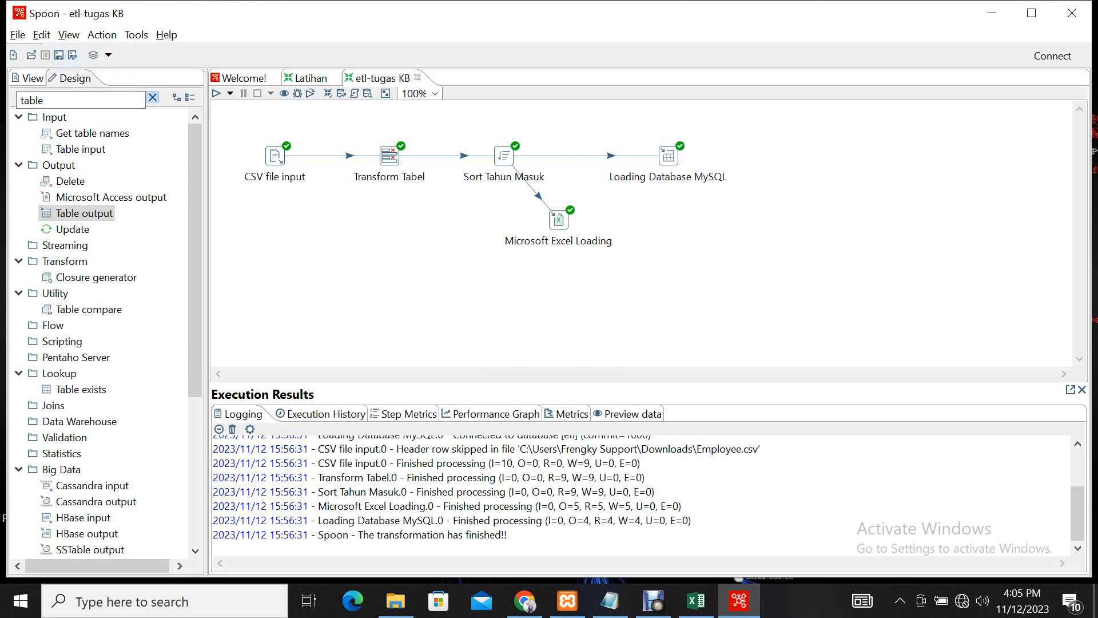
{"action": "left_click", "coordinate": [153, 97]}
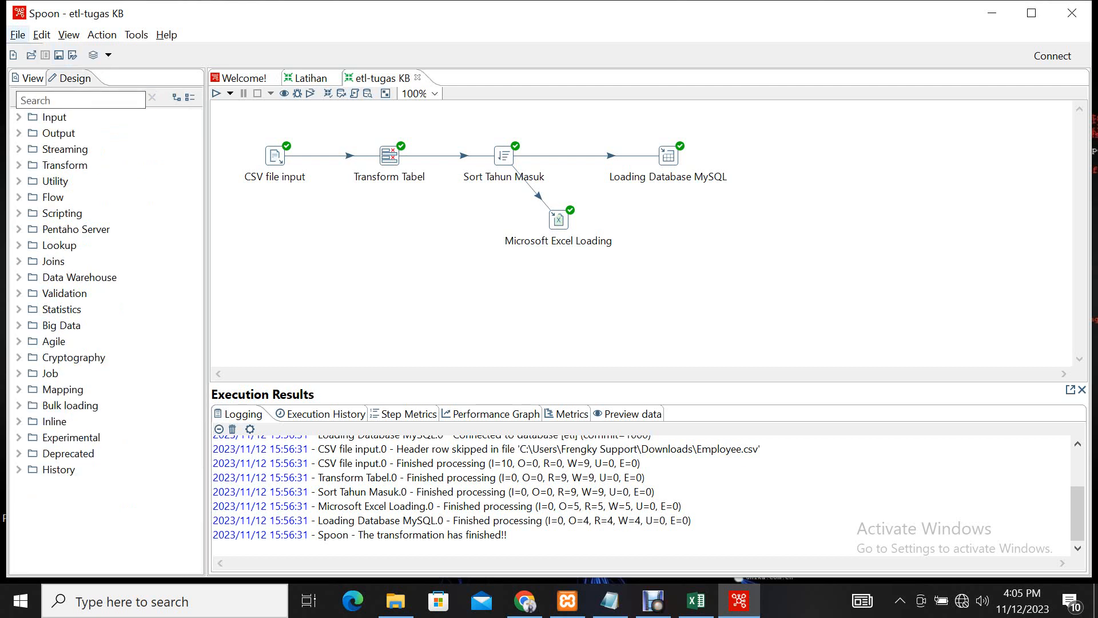
{"action": "left_click", "coordinate": [18, 35]}
{"action": "mouse_move", "coordinate": [42, 53]}
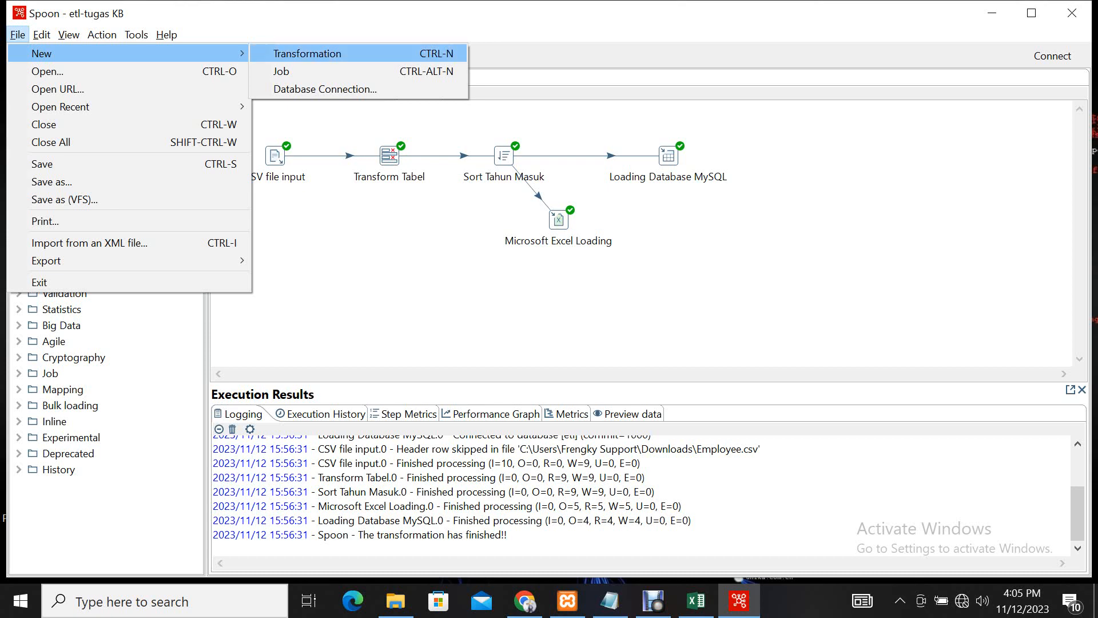
{"action": "left_click", "coordinate": [308, 54]}
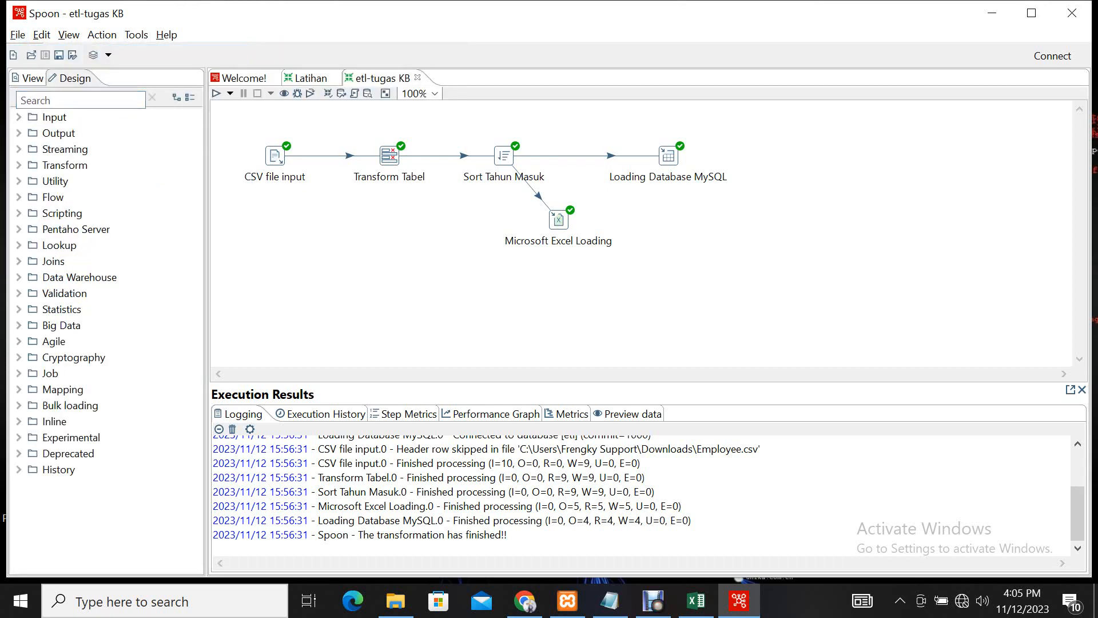
Expand the Input step category and point out the CSV file input step in the transformation.
{"action": "left_click", "coordinate": [54, 117]}
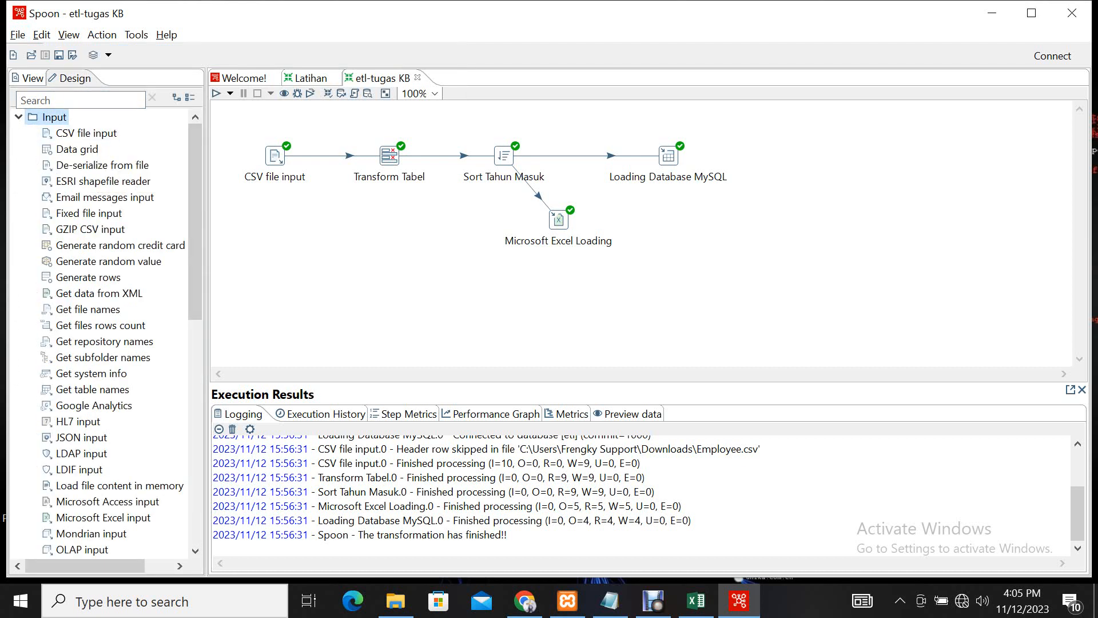
{"action": "mouse_move", "coordinate": [275, 156]}
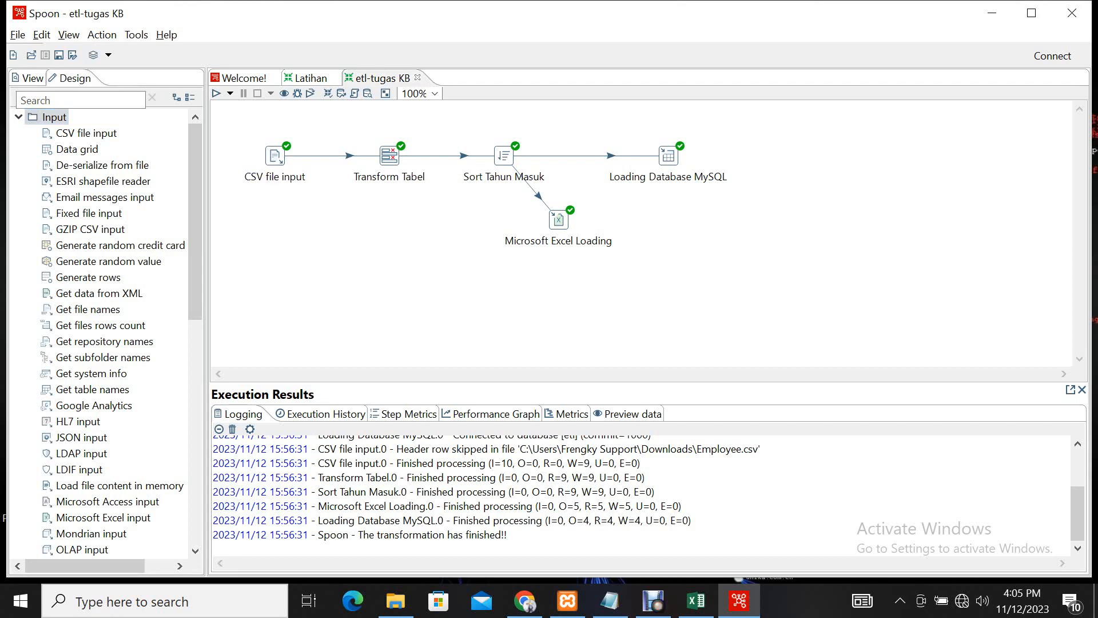
Open kaggle.com/search in a new Chrome tab and search for "employee dataset".
{"action": "left_click", "coordinate": [524, 600]}
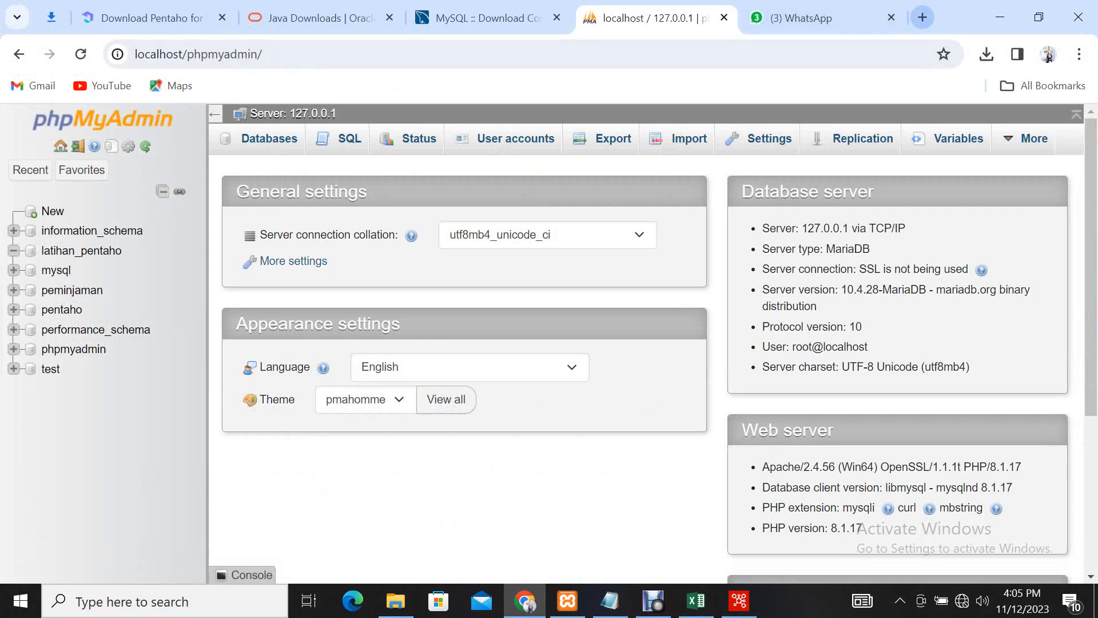
{"action": "key", "text": "ctrl+t"}
{"action": "type", "text": "KAGGLE"}
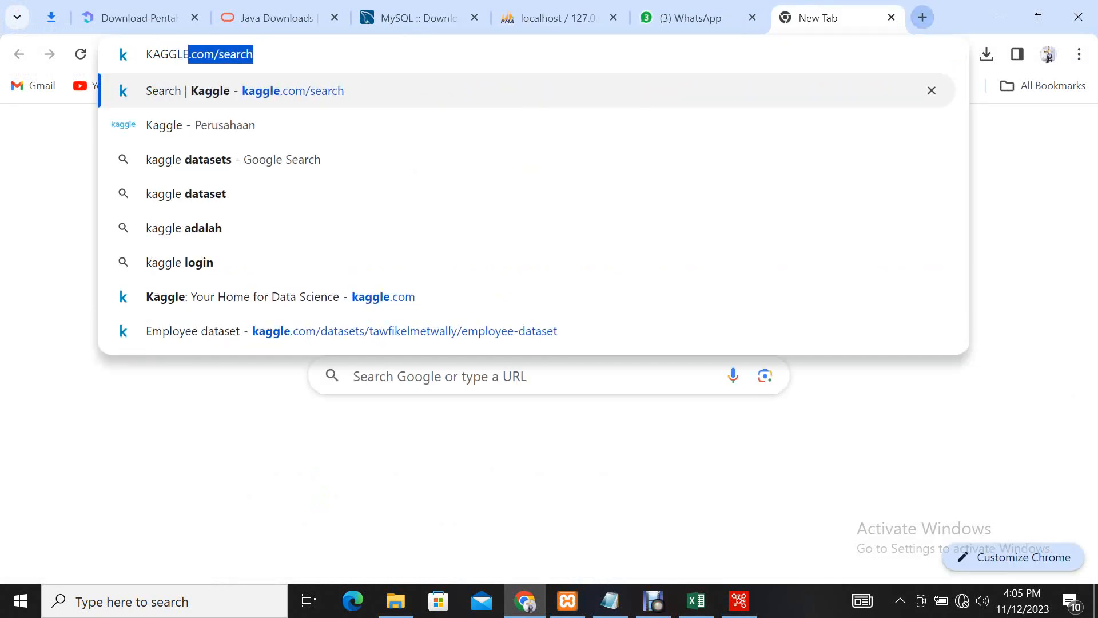
{"action": "key", "text": "Return"}
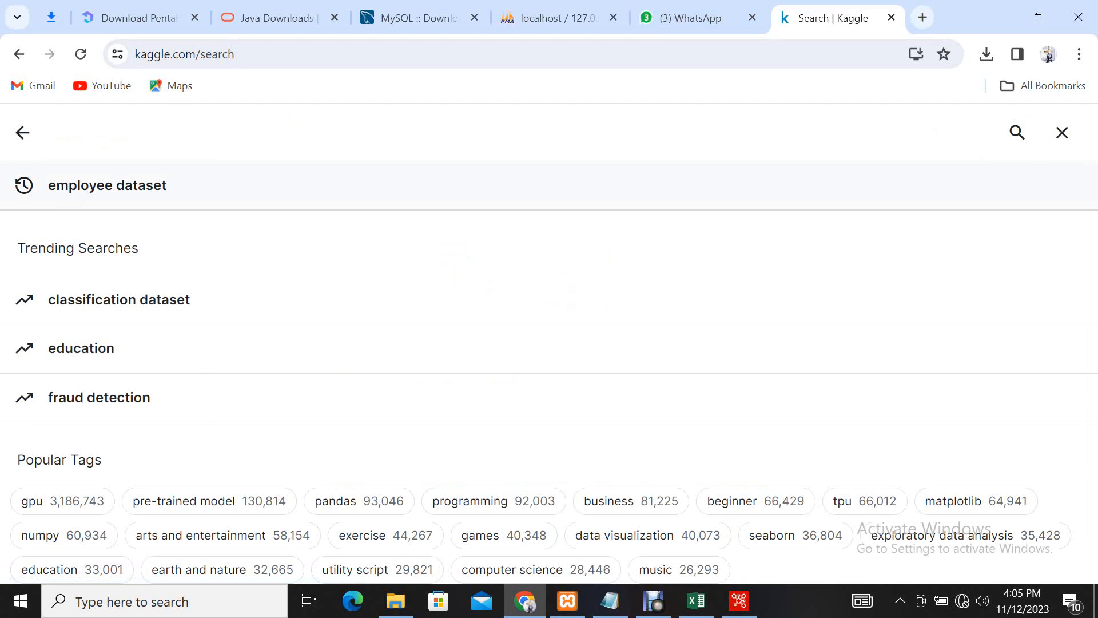
{"action": "left_click", "coordinate": [107, 185]}
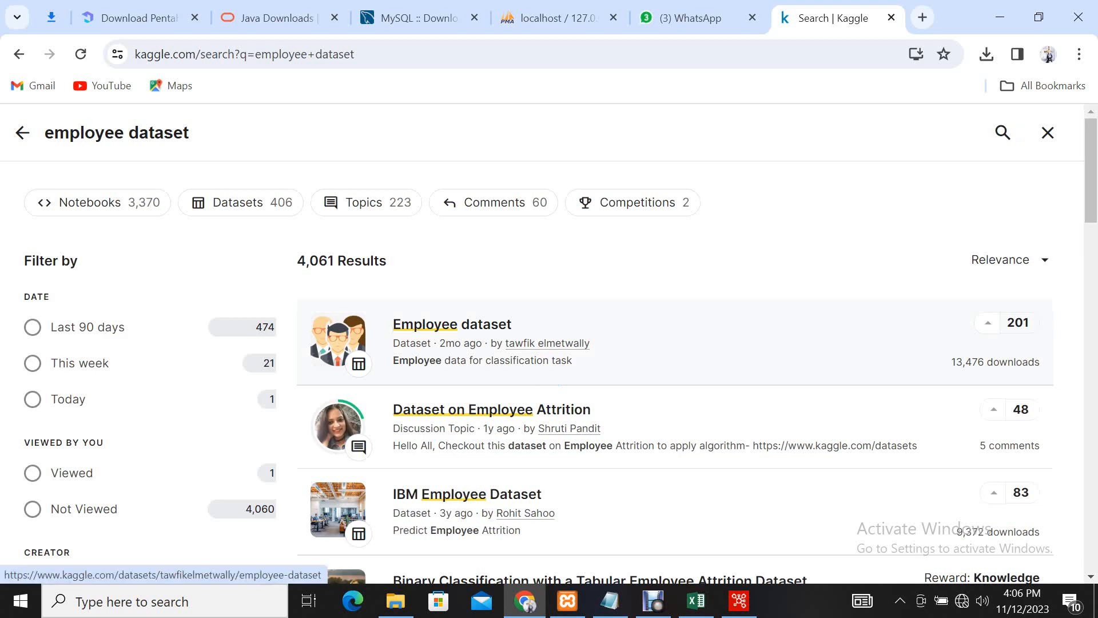
Open the first Employee dataset result on Kaggle and view the download option for Employee.csv.
{"action": "left_click", "coordinate": [452, 324]}
{"action": "scroll", "coordinate": [658, 366], "scroll_direction": "down", "scroll_amount": 5}
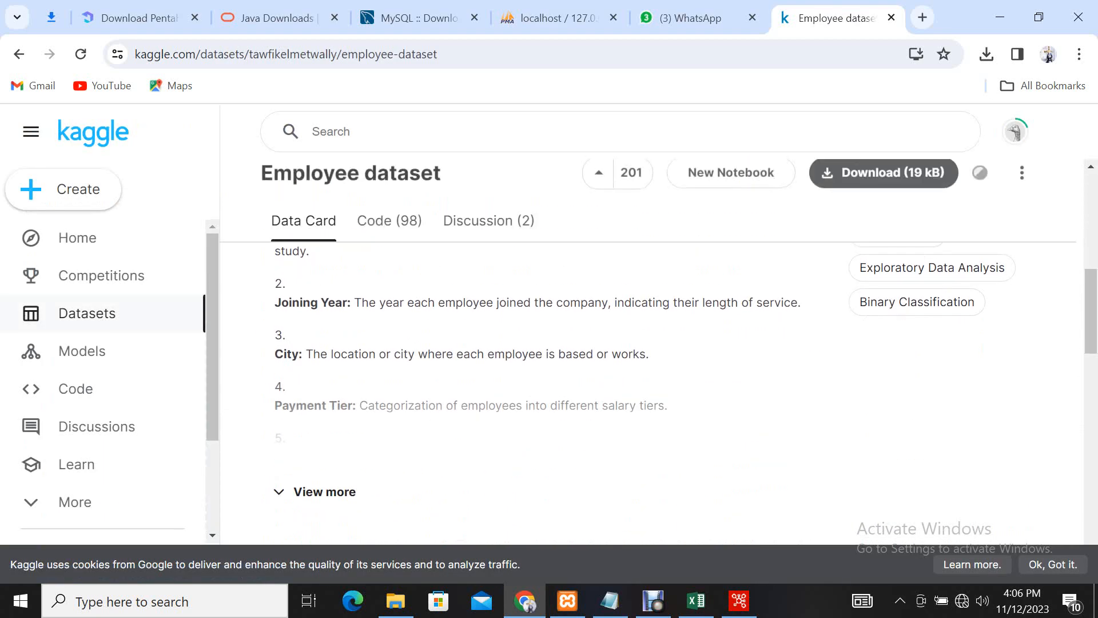
{"action": "scroll", "coordinate": [652, 366], "scroll_direction": "down", "scroll_amount": 10}
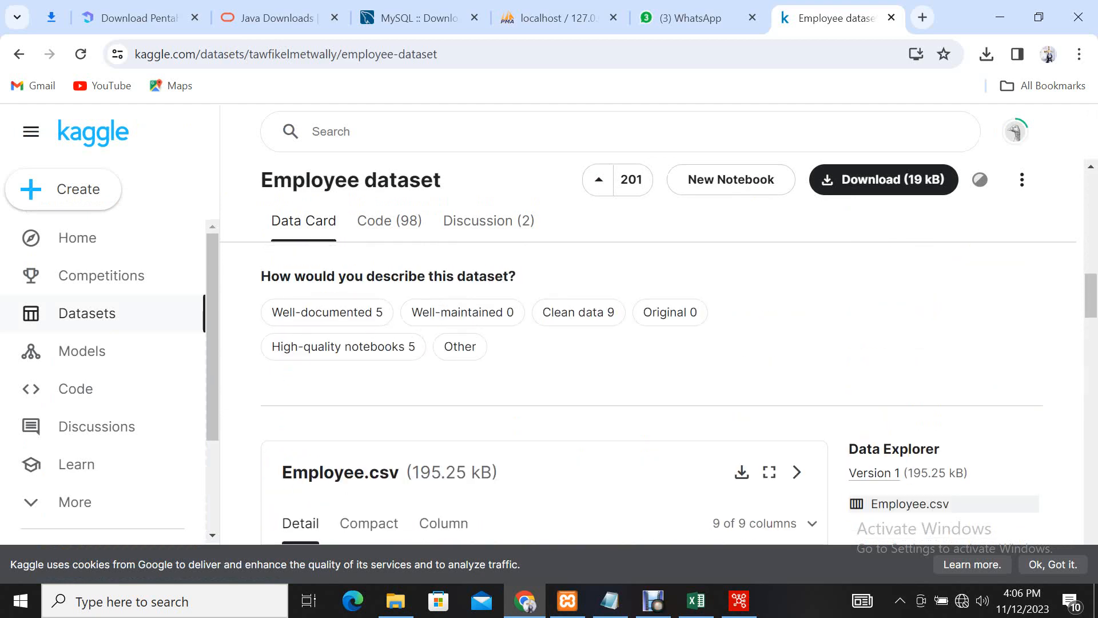
{"action": "scroll", "coordinate": [652, 366], "scroll_direction": "down", "scroll_amount": 3}
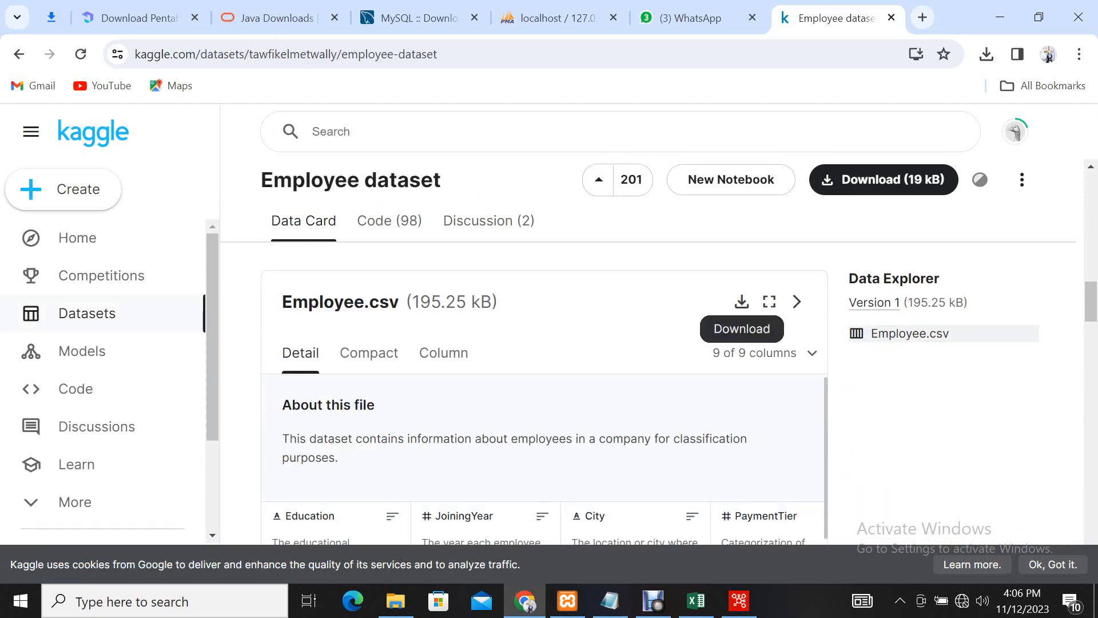
Locate the downloaded Employee CSV file in the Downloads folder in File Explorer, then minimize the window.
{"action": "left_click", "coordinate": [395, 600]}
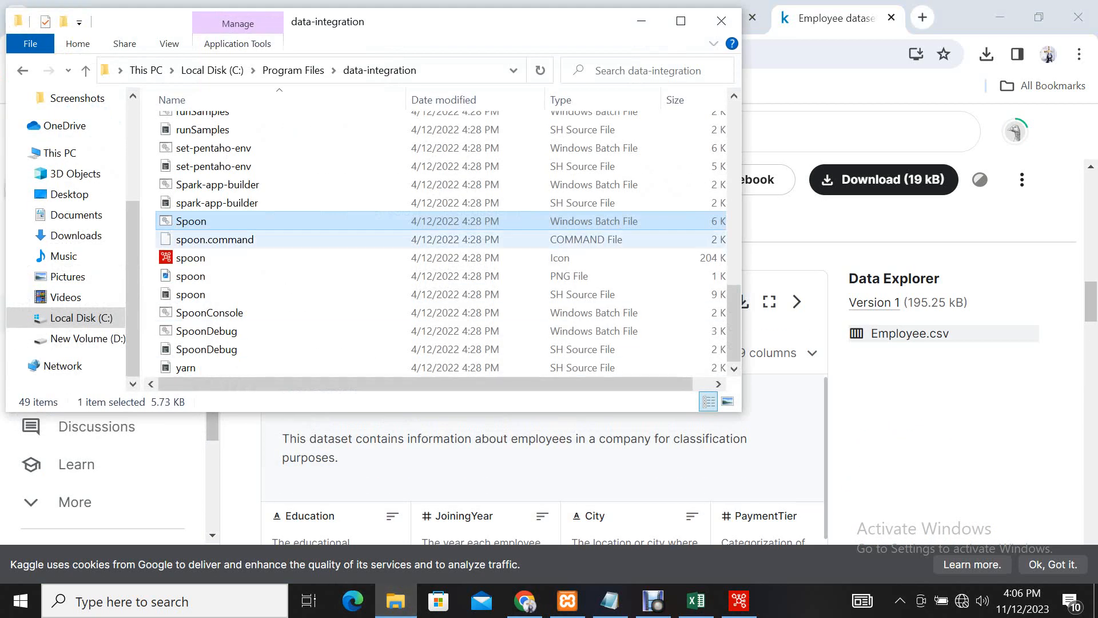
{"action": "scroll", "coordinate": [74, 152], "scroll_direction": "up", "scroll_amount": 3}
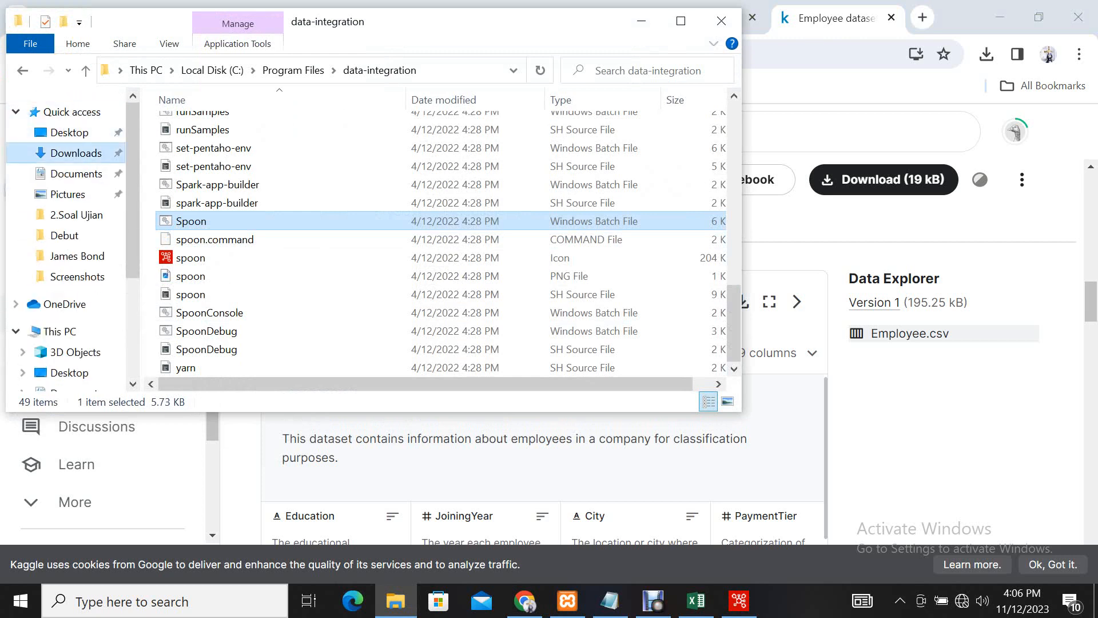
{"action": "left_click", "coordinate": [76, 153]}
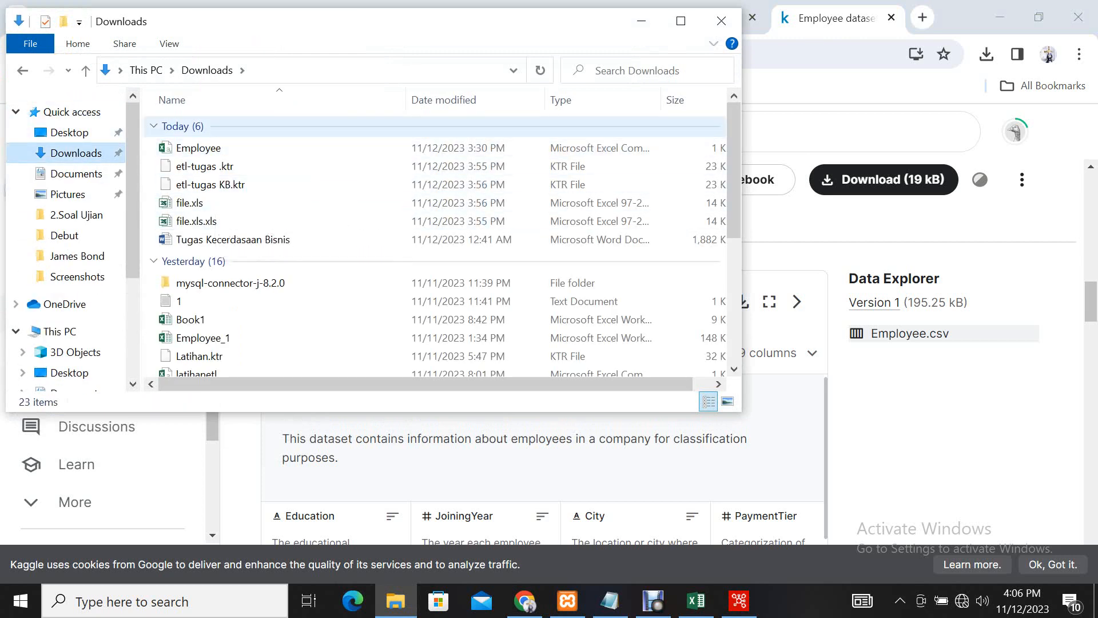
{"action": "left_click", "coordinate": [199, 148]}
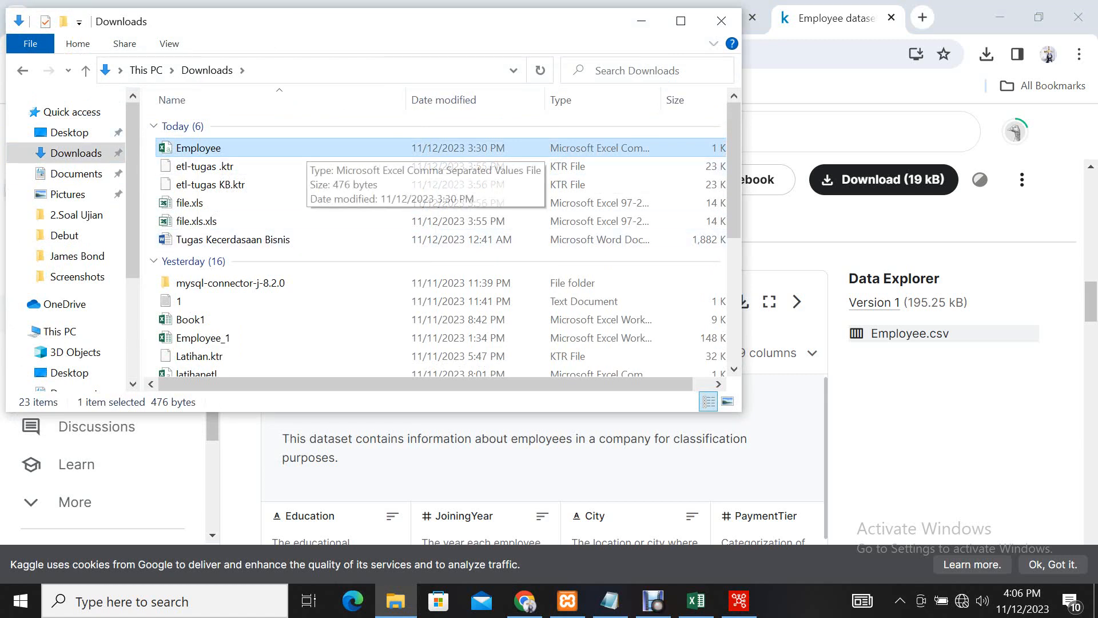
{"action": "left_click", "coordinate": [641, 21]}
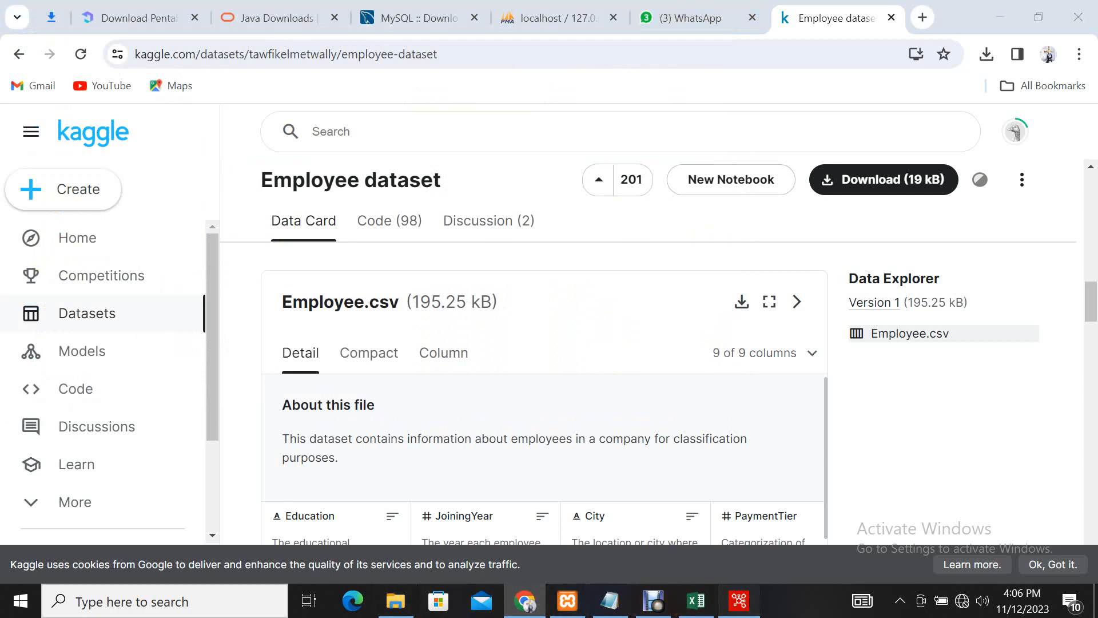
Switch to Spoon, open the CSV file input step's settings, and start browsing for its source file.
{"action": "left_click", "coordinate": [739, 601]}
{"action": "double_click", "coordinate": [275, 155]}
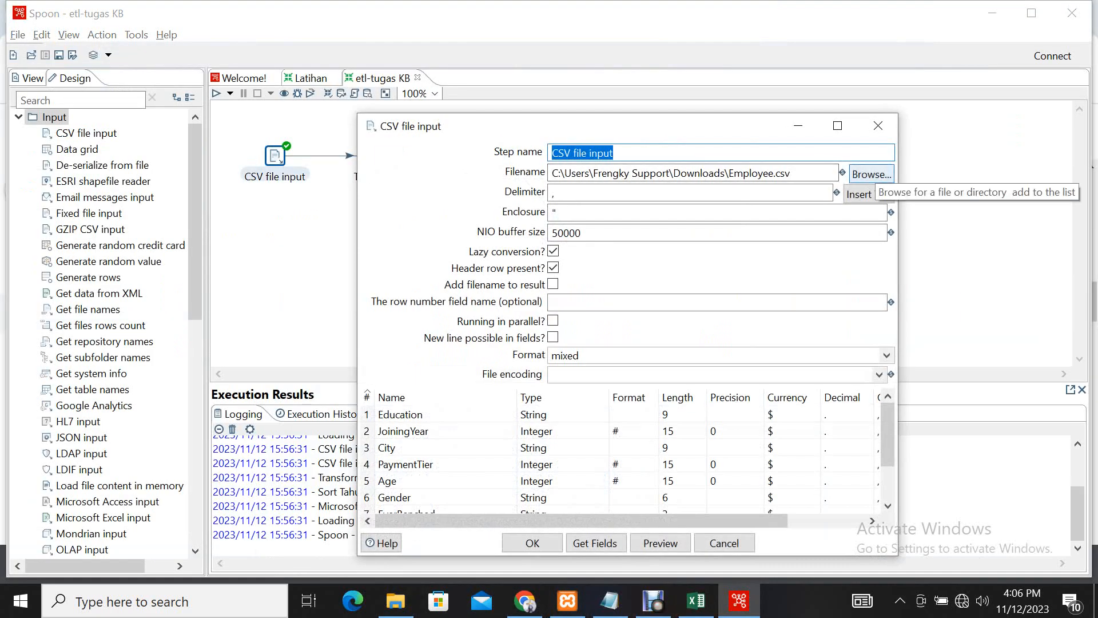
{"action": "left_click", "coordinate": [871, 174]}
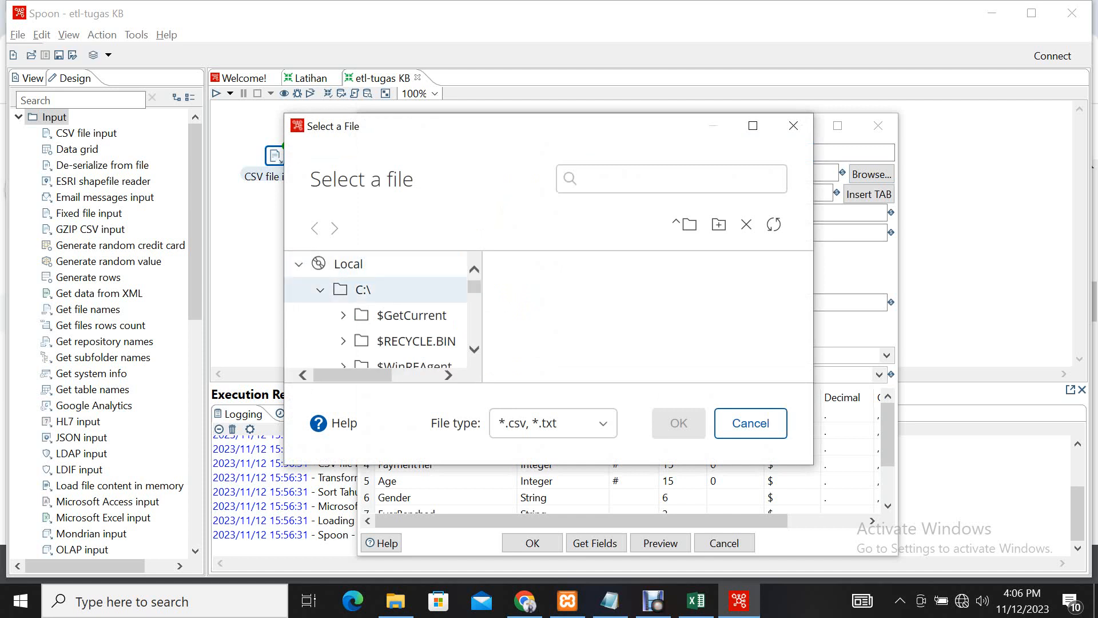
Choose Employee.csv from the user's Downloads folder on C:\ as the CSV input's source file.
{"action": "left_click", "coordinate": [364, 290]}
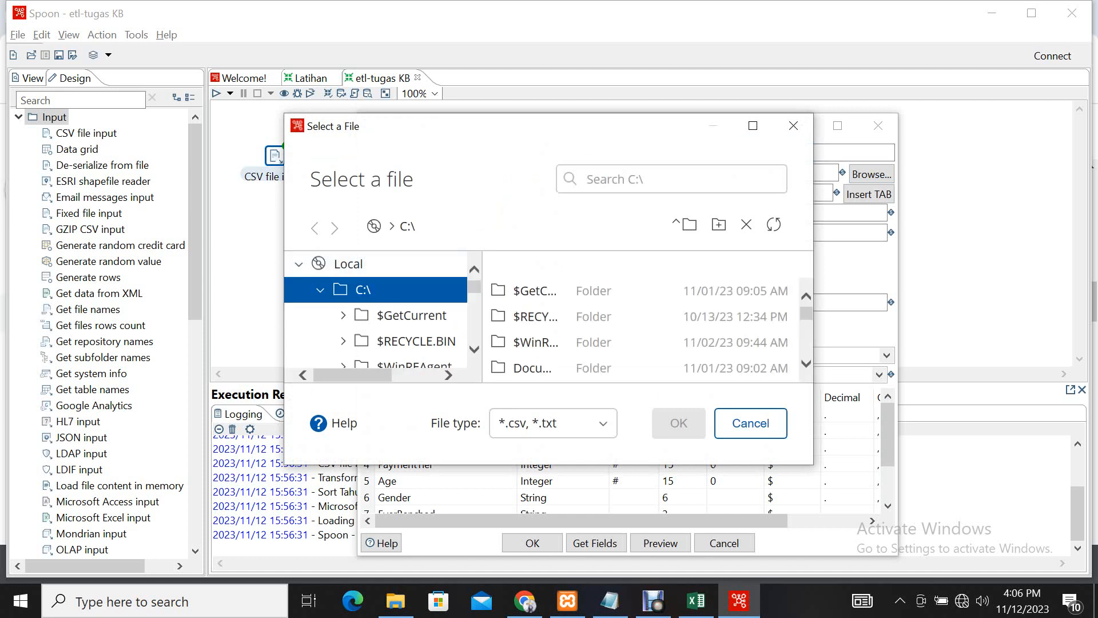
{"action": "scroll", "coordinate": [572, 316], "scroll_direction": "down", "scroll_amount": 2}
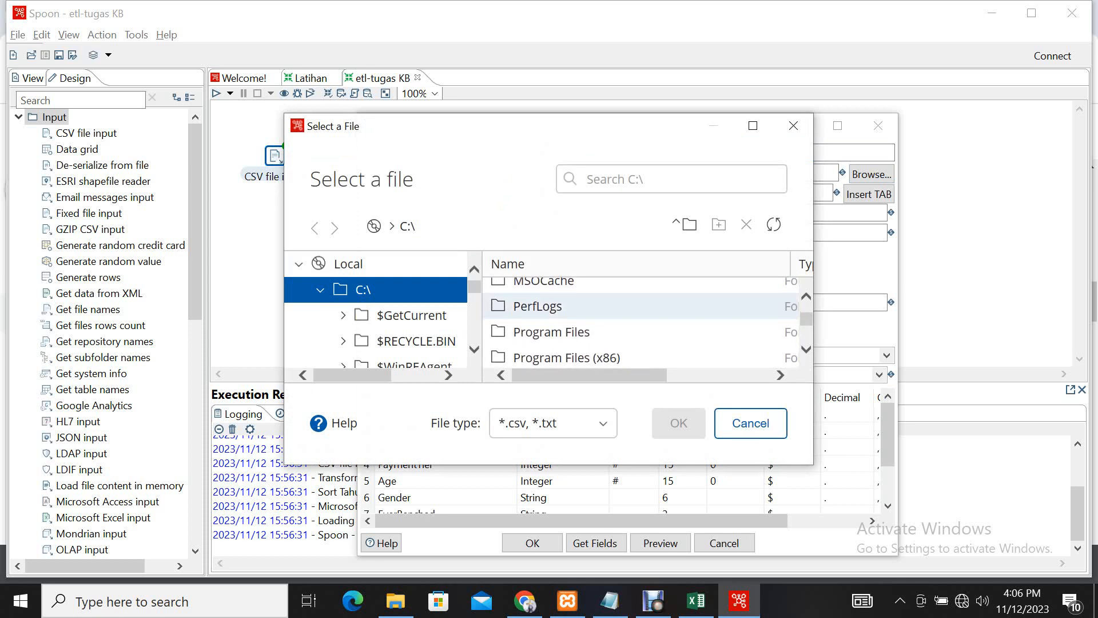
{"action": "scroll", "coordinate": [572, 316], "scroll_direction": "down", "scroll_amount": 2}
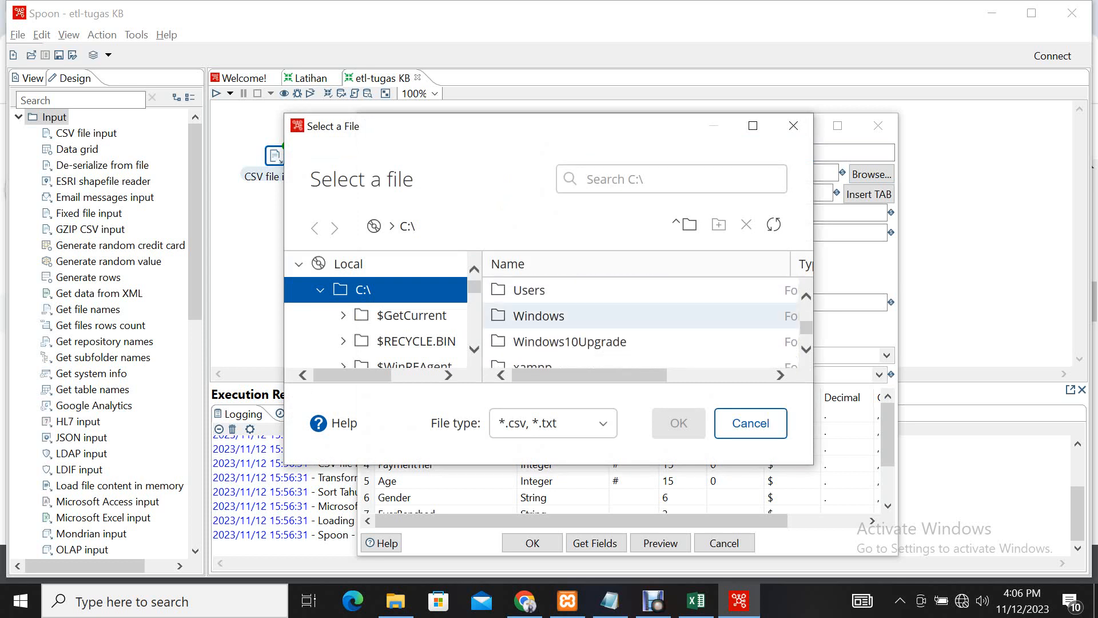
{"action": "double_click", "coordinate": [537, 290]}
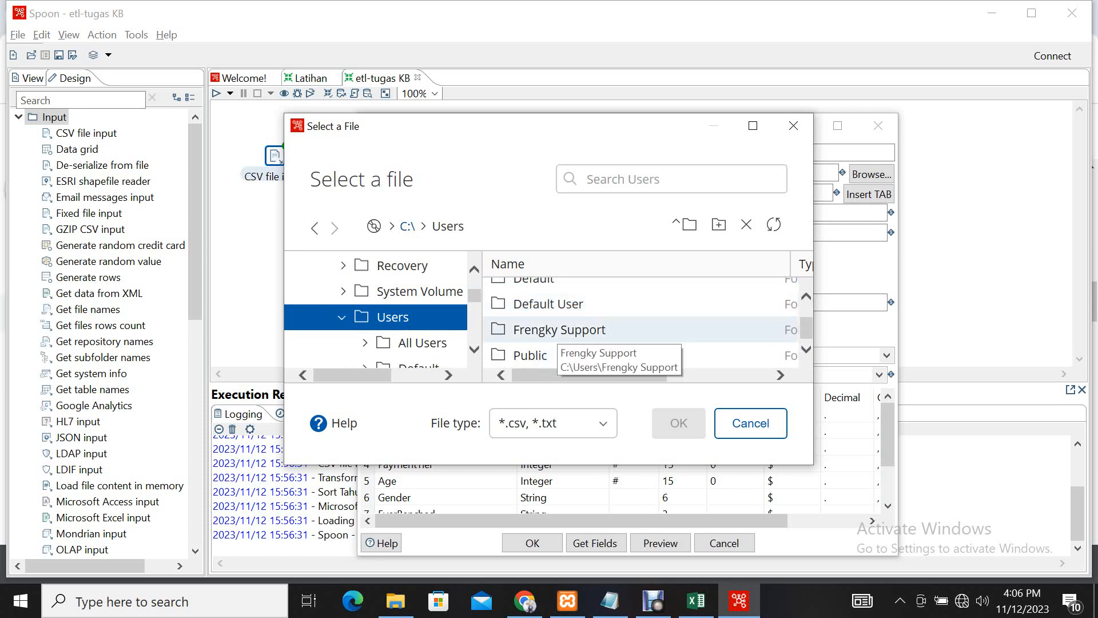
{"action": "double_click", "coordinate": [557, 331]}
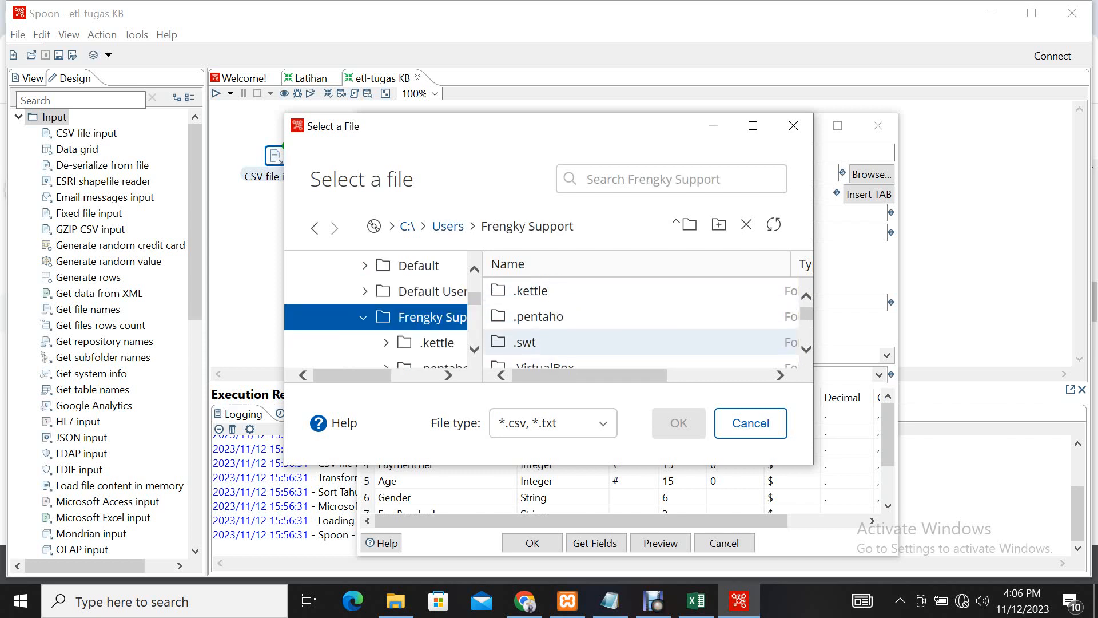
{"action": "scroll", "coordinate": [641, 321], "scroll_direction": "down", "scroll_amount": 5}
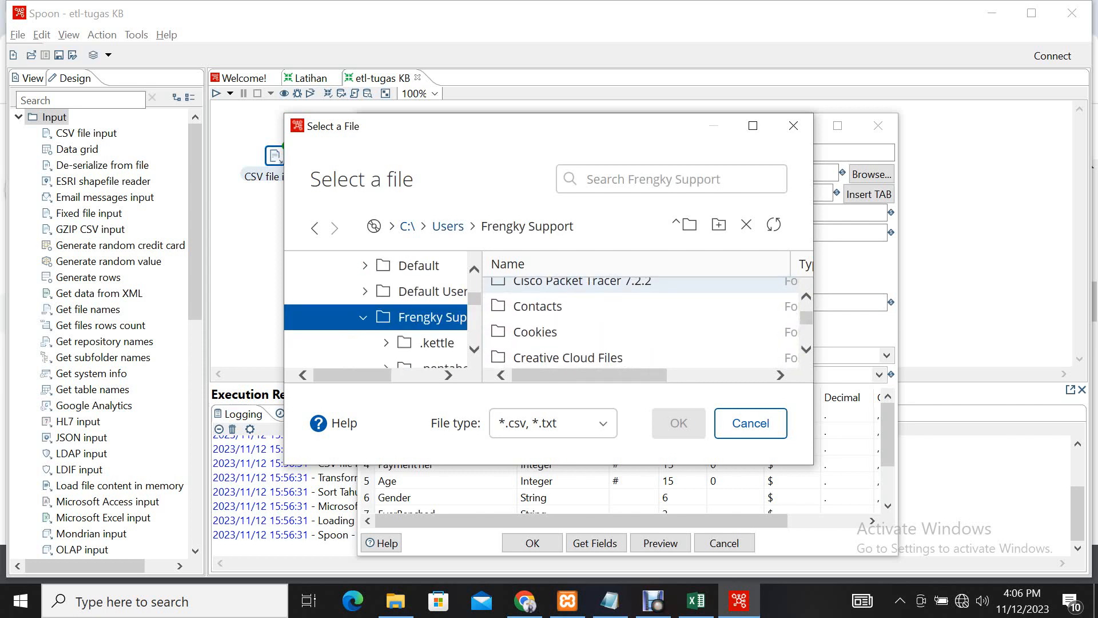
{"action": "scroll", "coordinate": [640, 322], "scroll_direction": "down", "scroll_amount": 1}
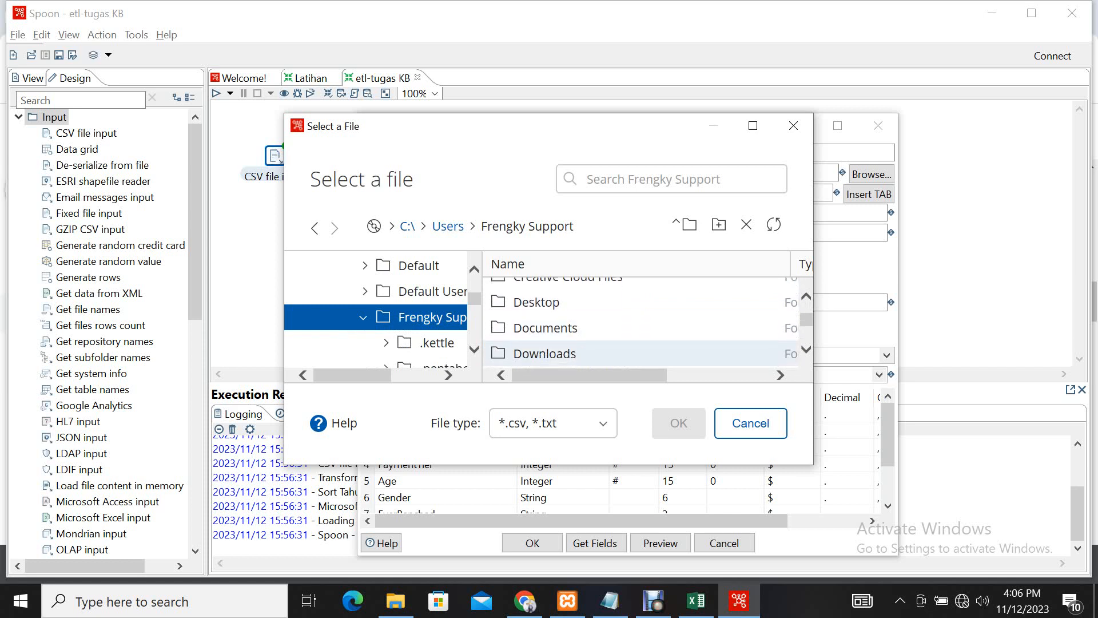
{"action": "double_click", "coordinate": [544, 354]}
{"action": "scroll", "coordinate": [572, 320], "scroll_direction": "up", "scroll_amount": 4}
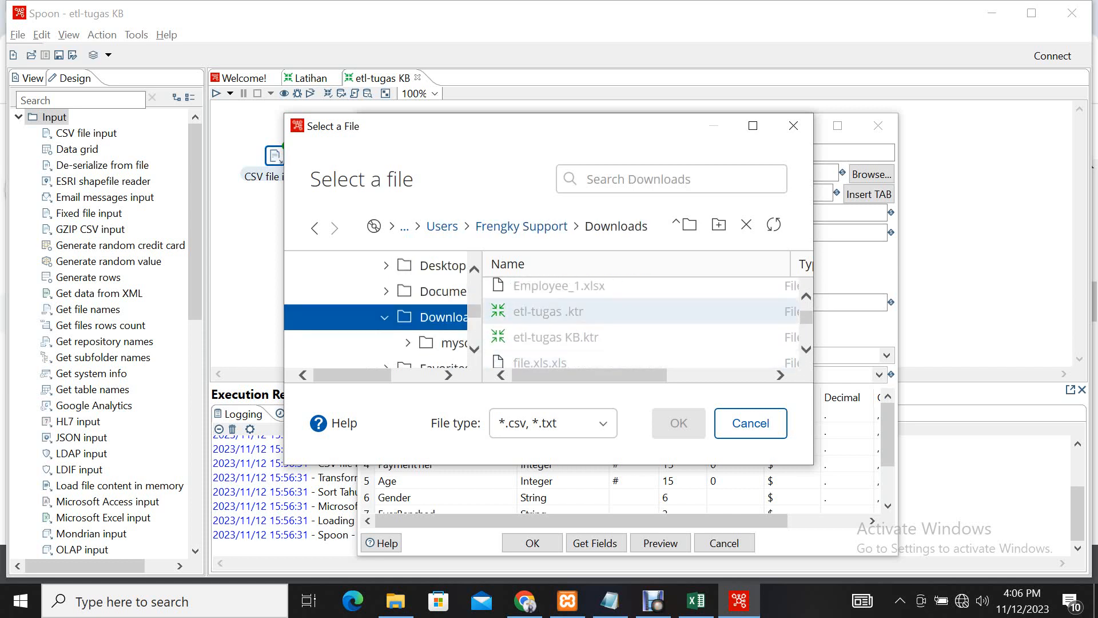
{"action": "scroll", "coordinate": [572, 320], "scroll_direction": "up", "scroll_amount": 4}
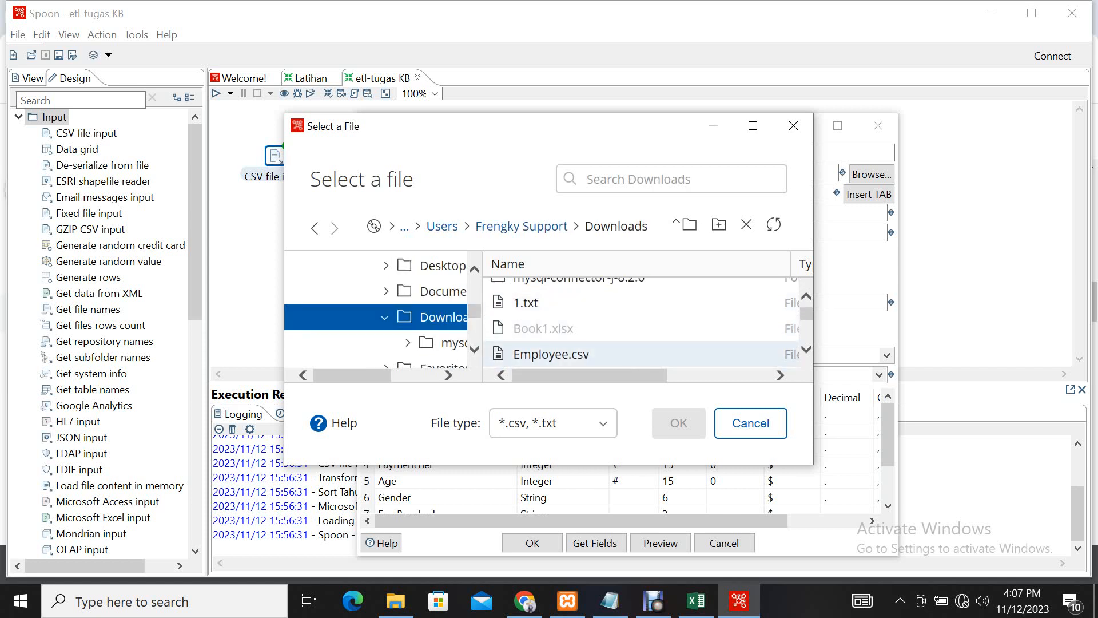
{"action": "left_click", "coordinate": [550, 354]}
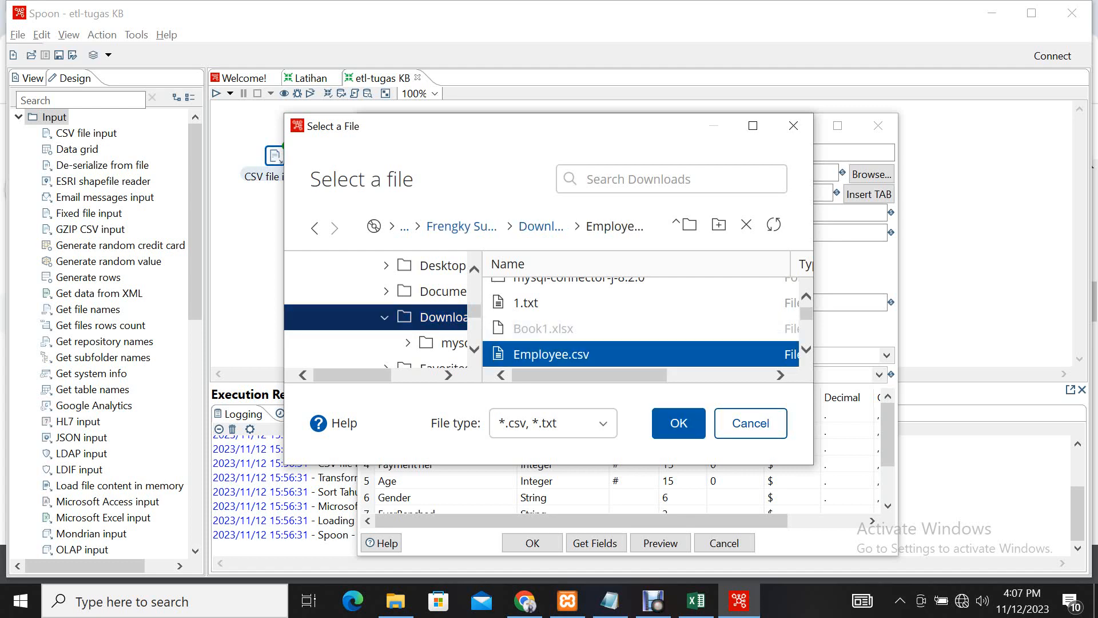
{"action": "key", "text": "Return"}
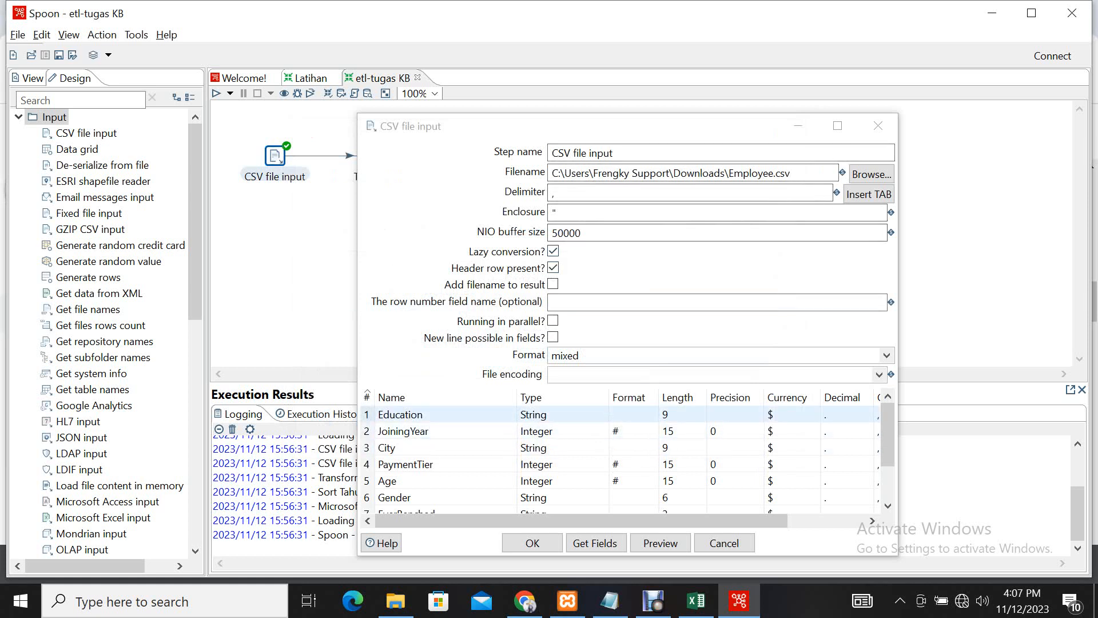
Get the fields from Employee.csv with a data sample, review the field list, and close the CSV file input settings without saving.
{"action": "left_click", "coordinate": [594, 543]}
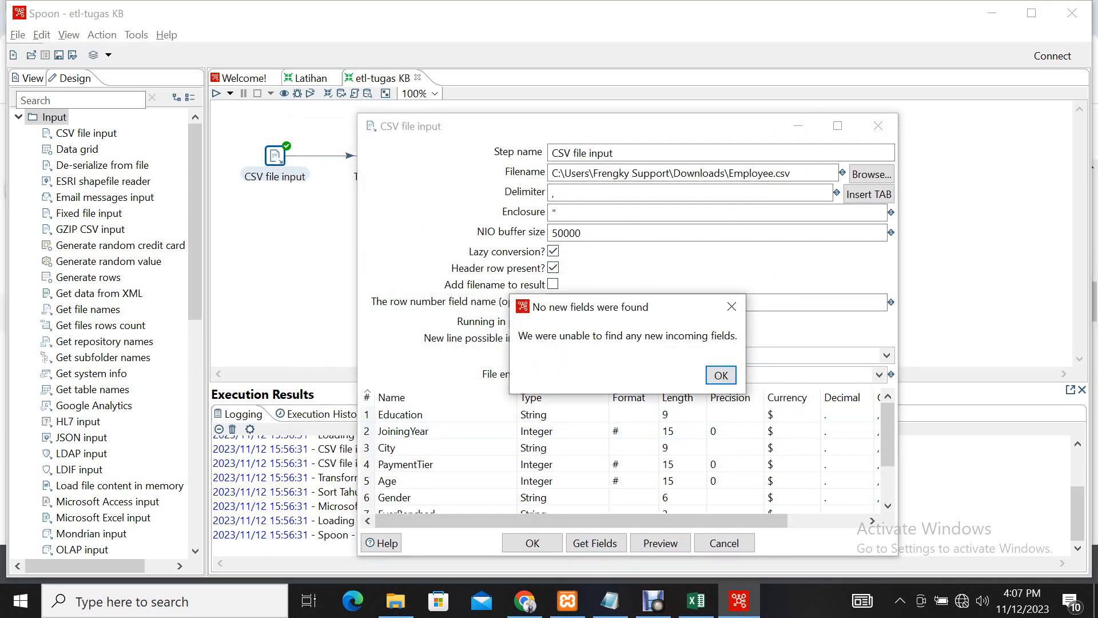
{"action": "key", "text": "Return"}
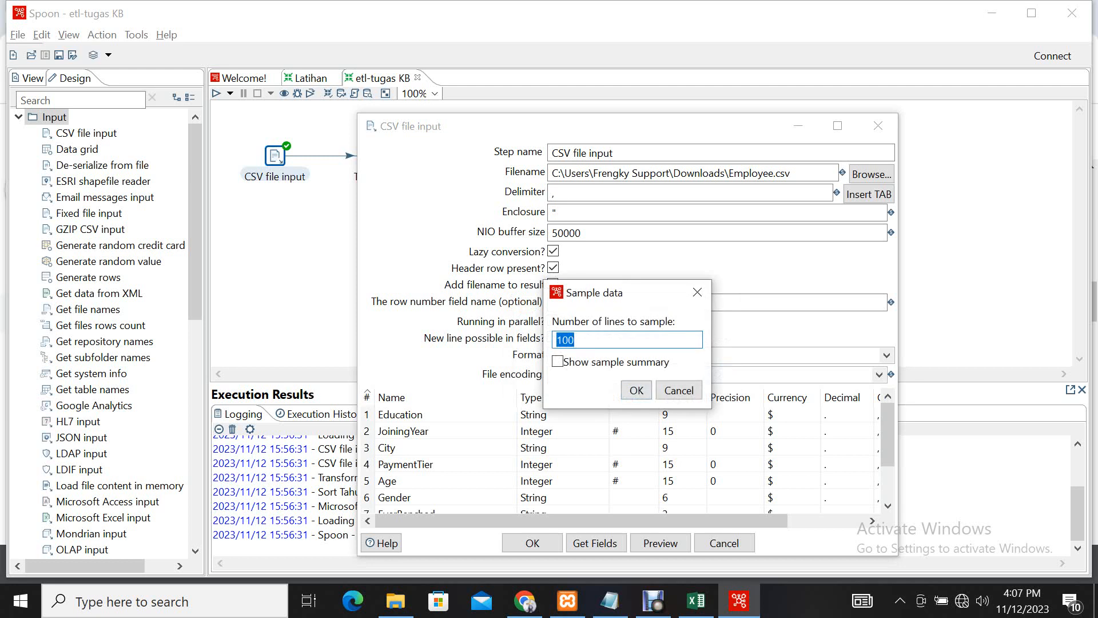
{"action": "left_click", "coordinate": [576, 340]}
{"action": "type", "text": "0"}
{"action": "key", "text": "Return"}
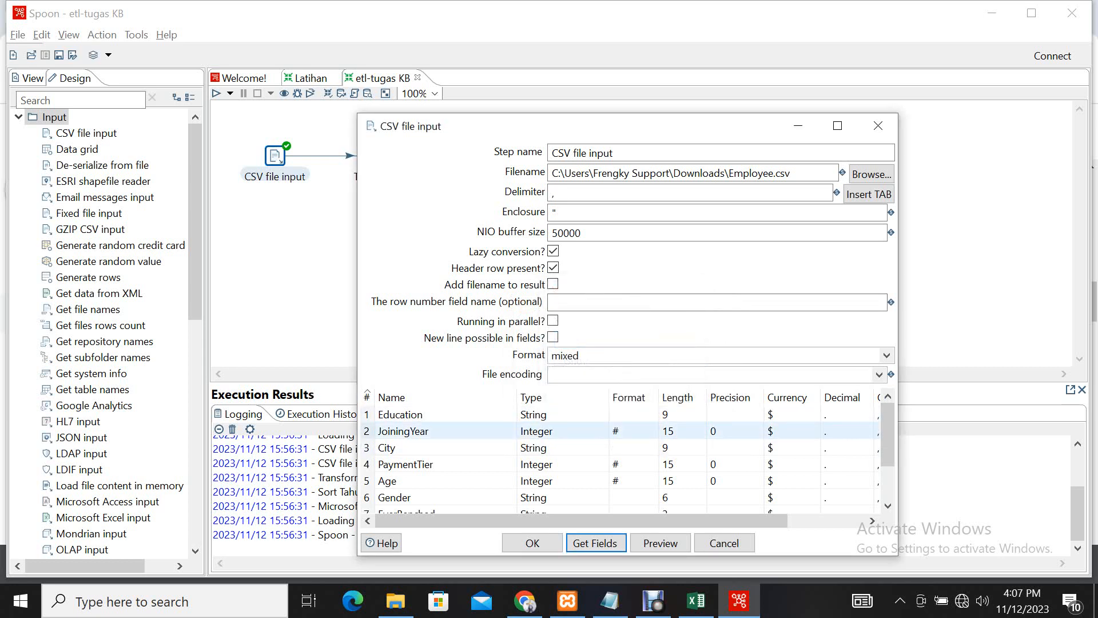
{"action": "scroll", "coordinate": [621, 457], "scroll_direction": "down", "scroll_amount": 1}
{"action": "scroll", "coordinate": [621, 458], "scroll_direction": "up", "scroll_amount": 1}
{"action": "scroll", "coordinate": [621, 457], "scroll_direction": "down", "scroll_amount": 1}
{"action": "scroll", "coordinate": [621, 457], "scroll_direction": "up", "scroll_amount": 1}
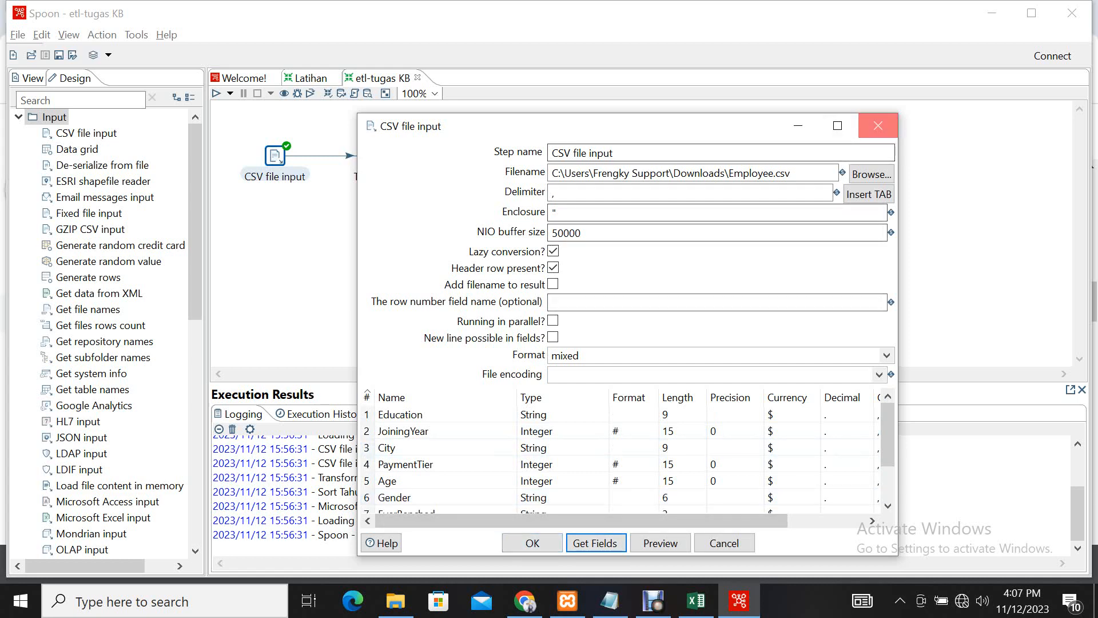
{"action": "left_click", "coordinate": [878, 126]}
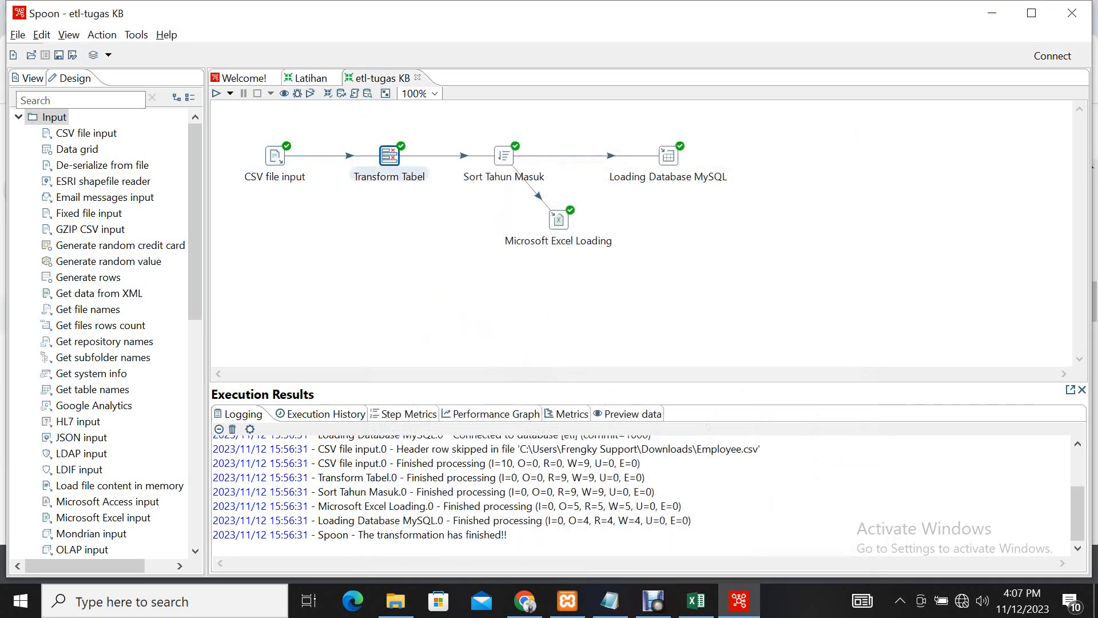
View the field renames in the Transform Tabel step, close its settings, and search the design palette for SELECT.
{"action": "double_click", "coordinate": [389, 155]}
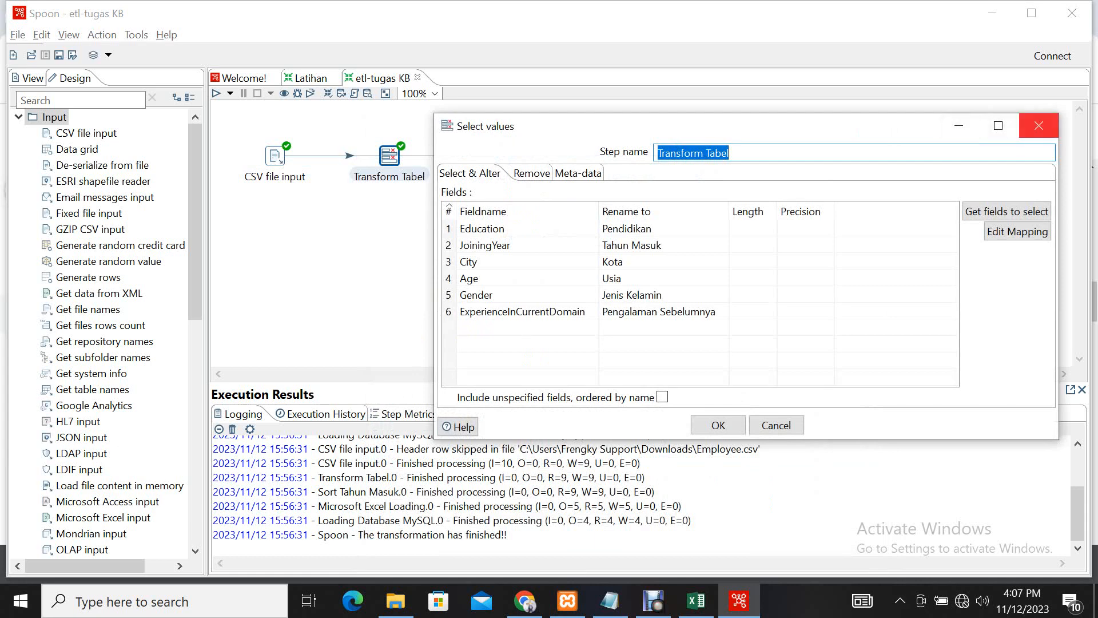
{"action": "left_click", "coordinate": [1038, 125]}
{"action": "type", "text": "SELECT"}
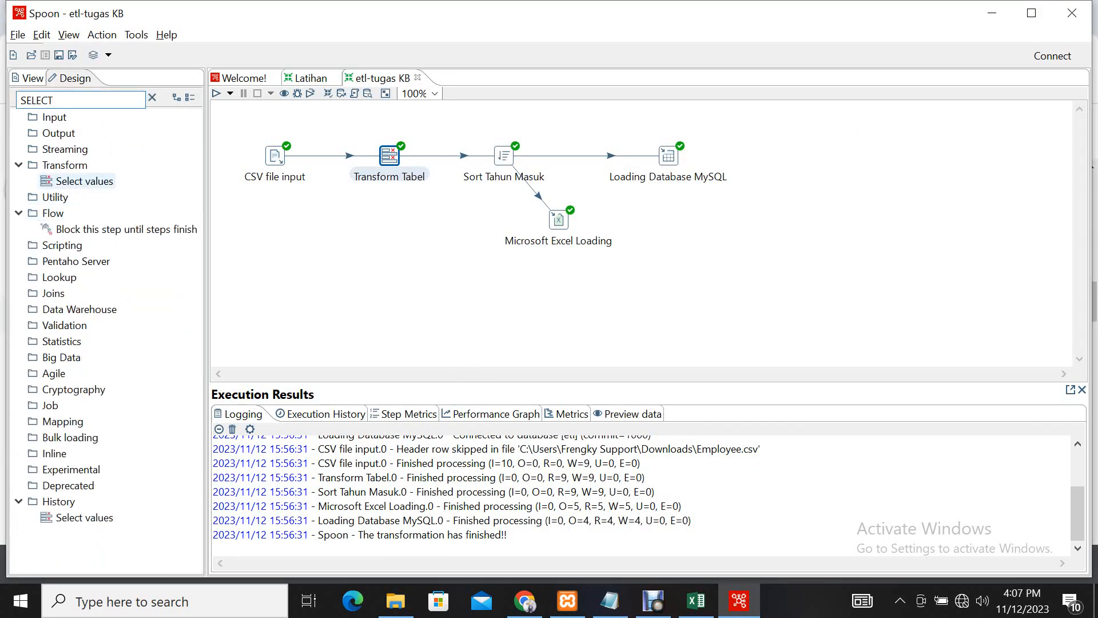
{"action": "left_click", "coordinate": [377, 257]}
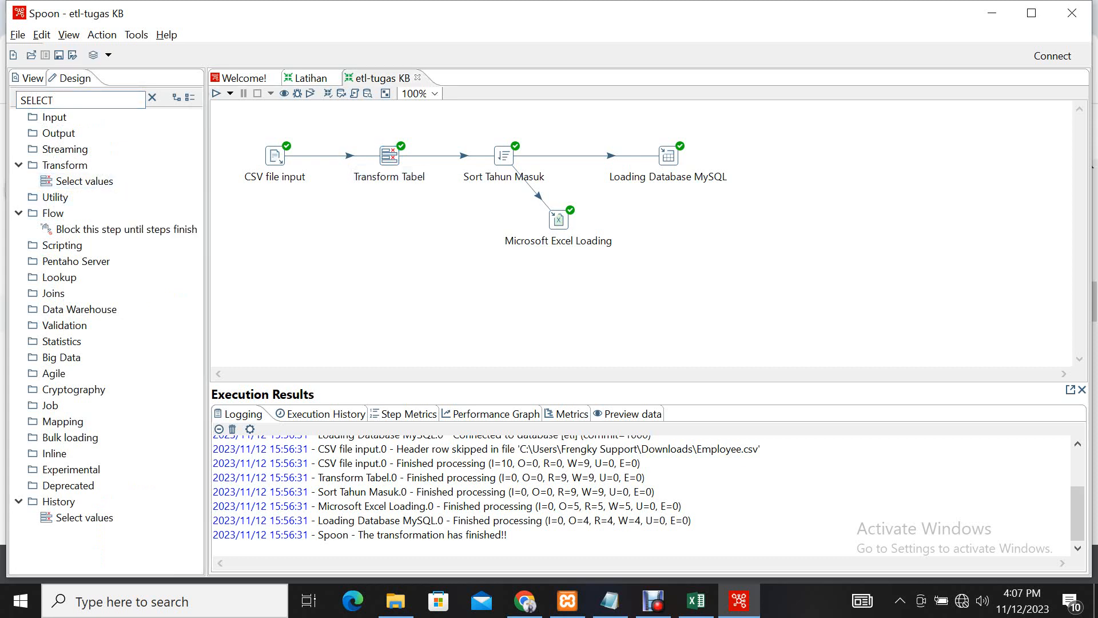
Try to draw a hop from the CSV file input step to the Transform Tabel step.
{"action": "left_click", "coordinate": [275, 156]}
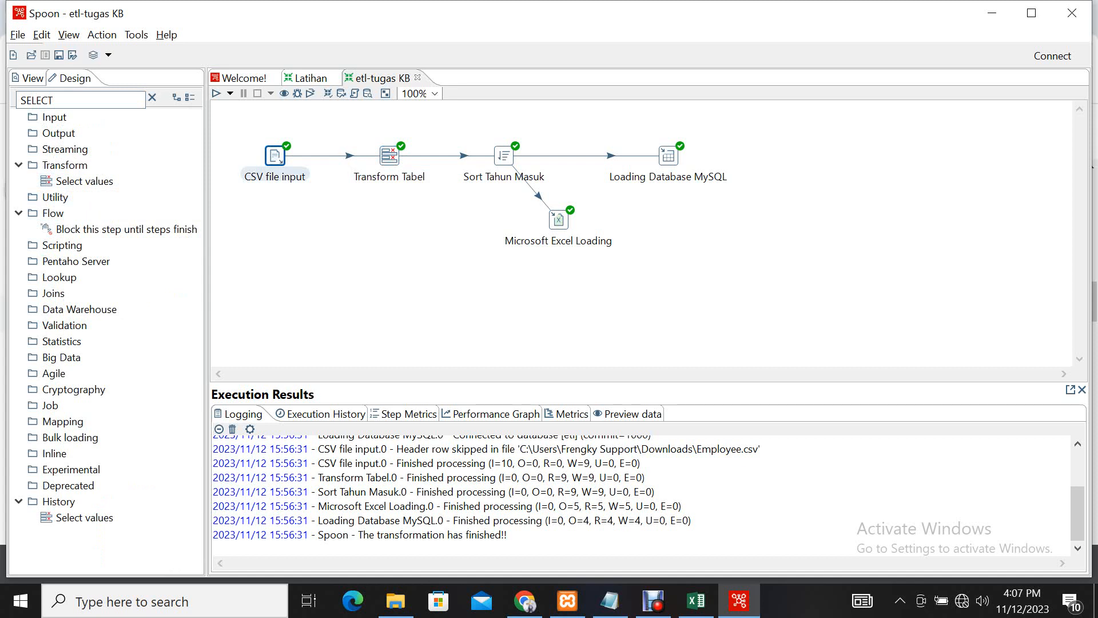
{"action": "left_click", "coordinate": [309, 223]}
{"action": "left_click", "coordinate": [275, 156]}
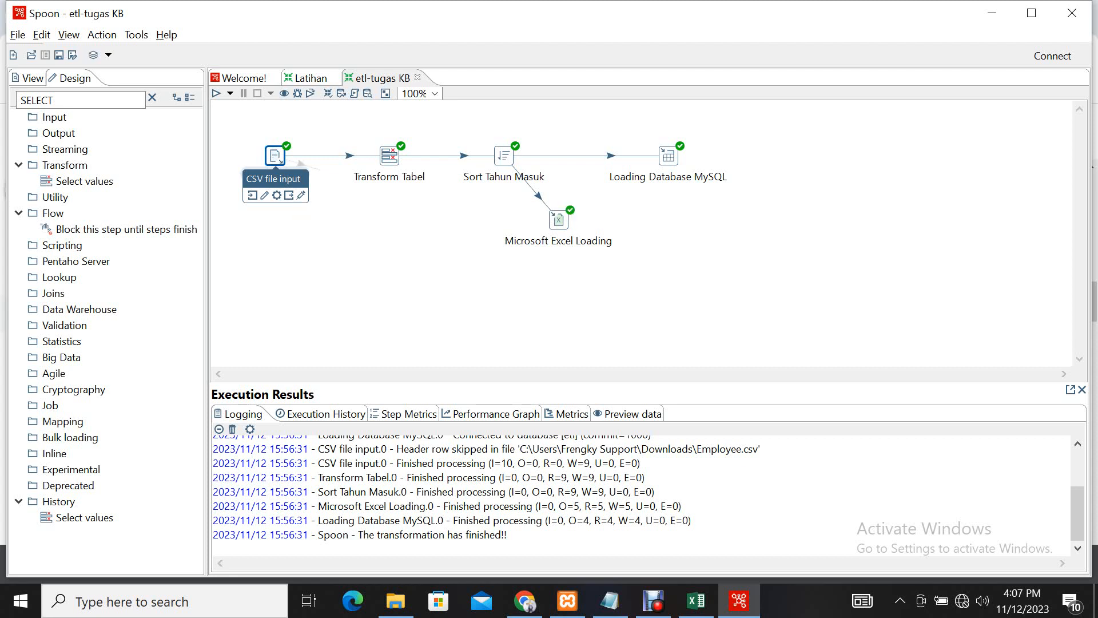
{"action": "left_click_drag", "start_coordinate": [318, 168], "coordinate": [385, 158]}
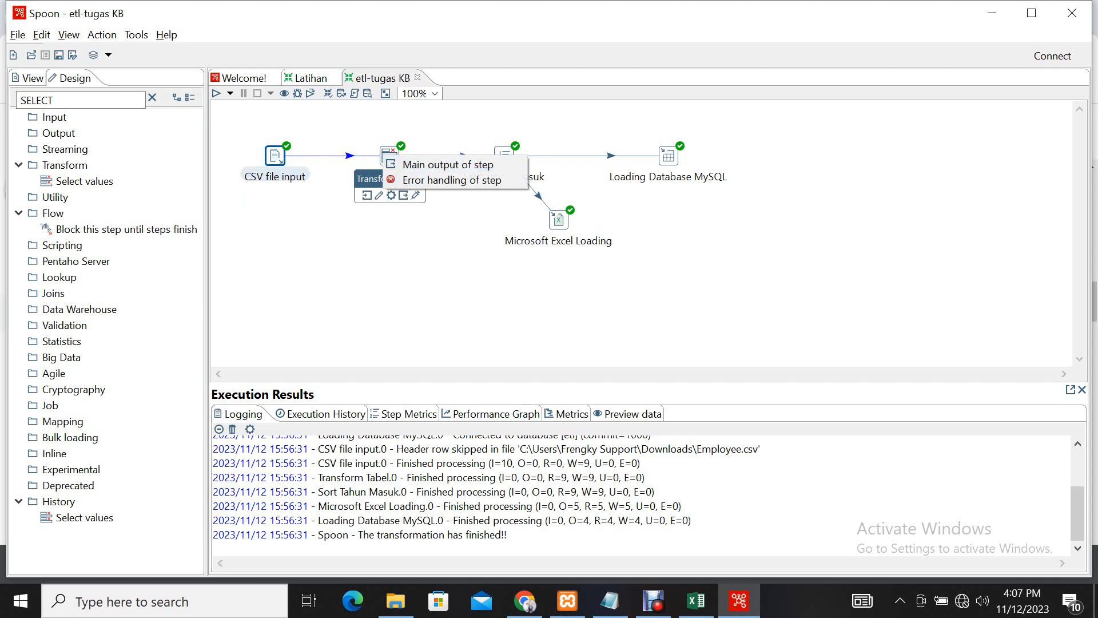
{"action": "left_click", "coordinate": [423, 246]}
Review the field renames and the removal list in the Transform Tabel step, and close its settings without saving.
{"action": "left_click", "coordinate": [389, 155]}
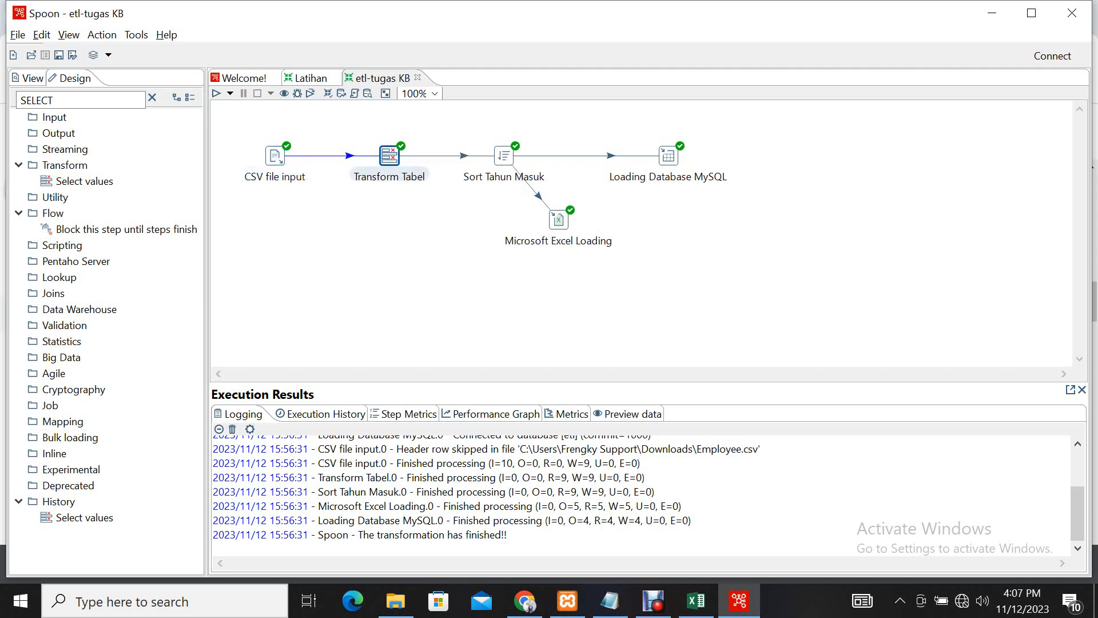
{"action": "double_click", "coordinate": [389, 156]}
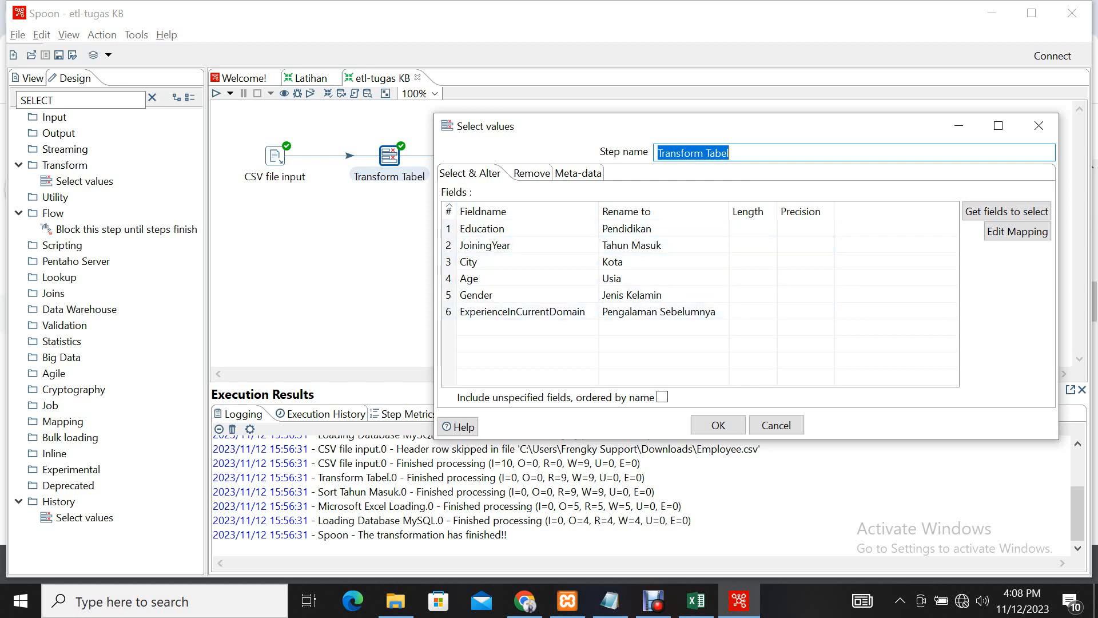
{"action": "left_click", "coordinate": [527, 328]}
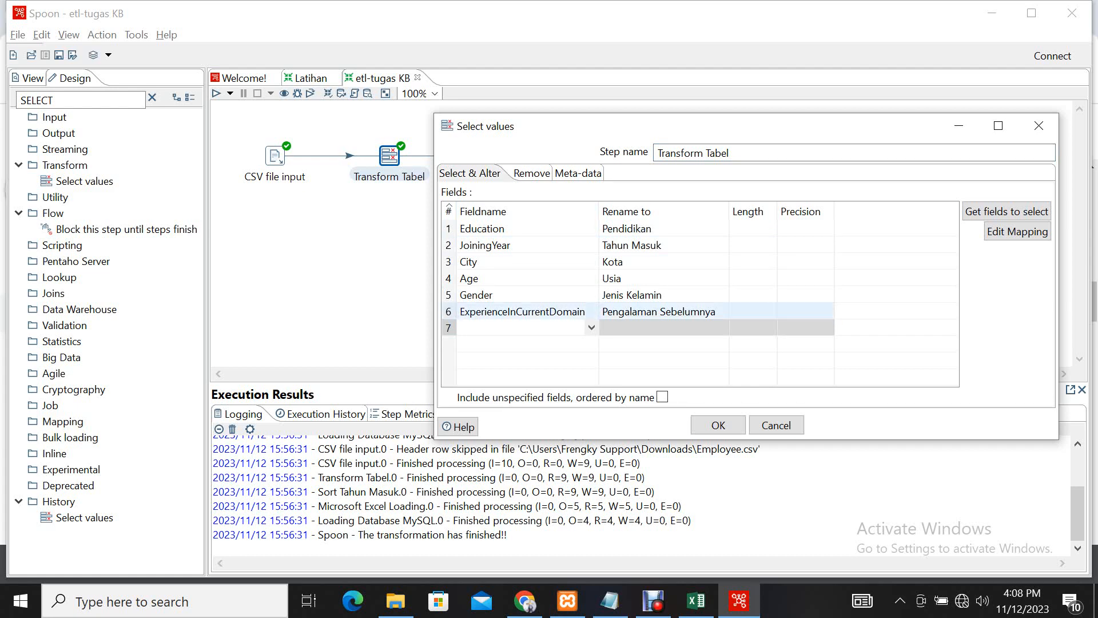
{"action": "right_click", "coordinate": [450, 327]}
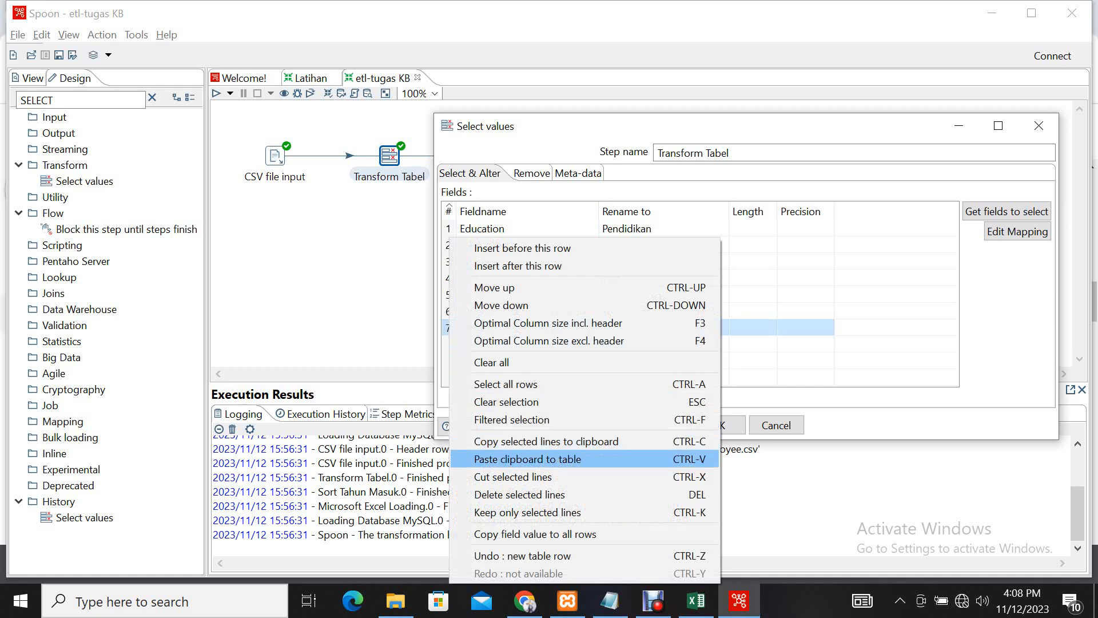
{"action": "left_click", "coordinate": [772, 349]}
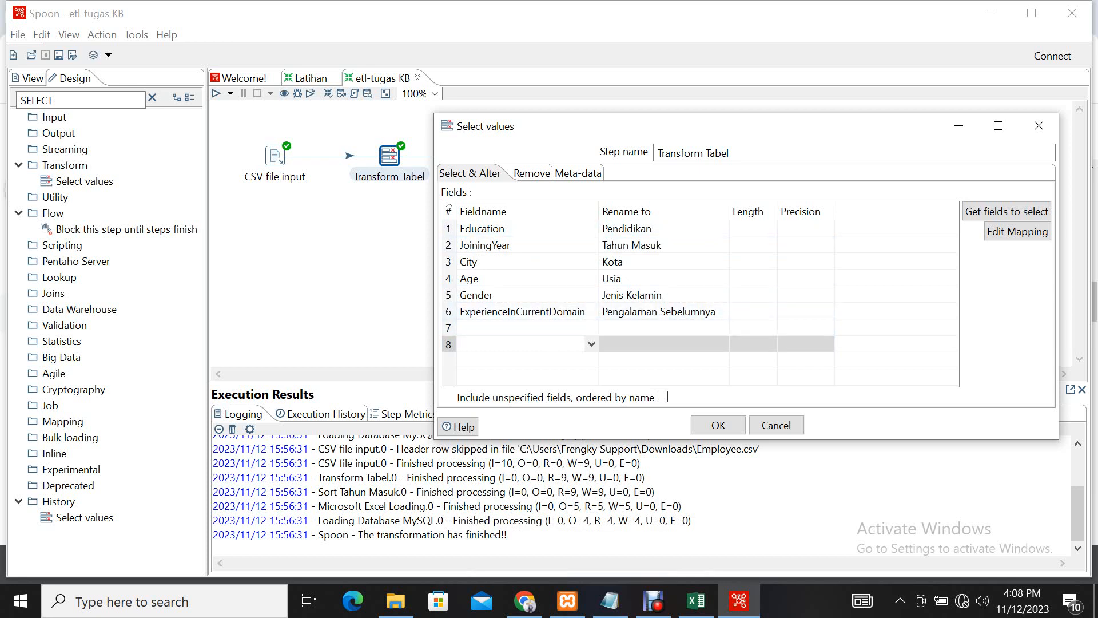
{"action": "left_click", "coordinate": [522, 327]}
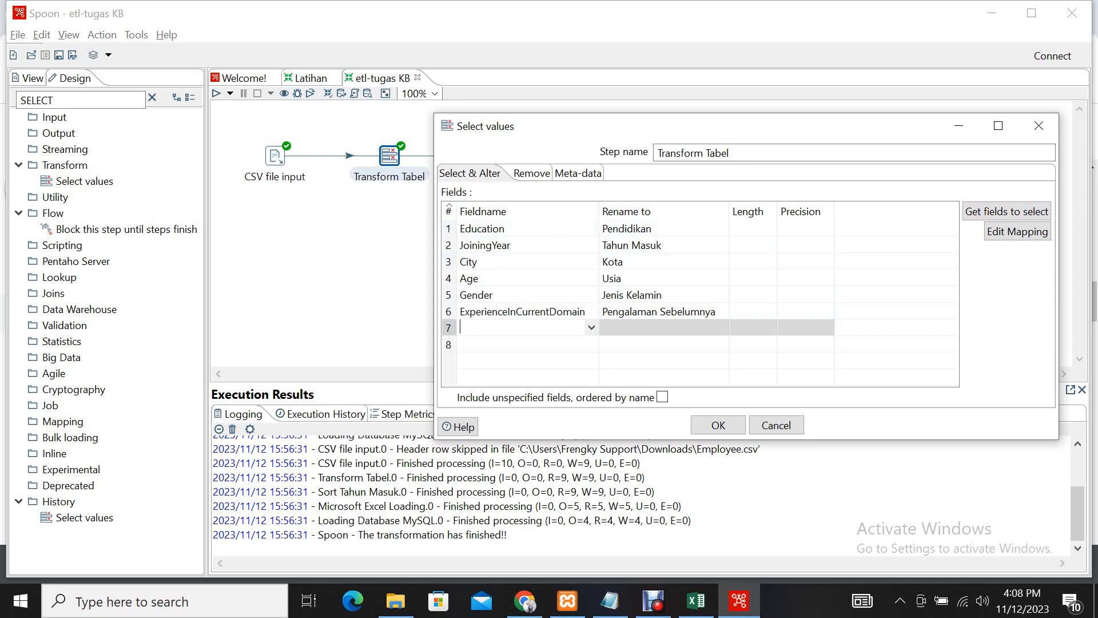
{"action": "left_click", "coordinate": [531, 173]}
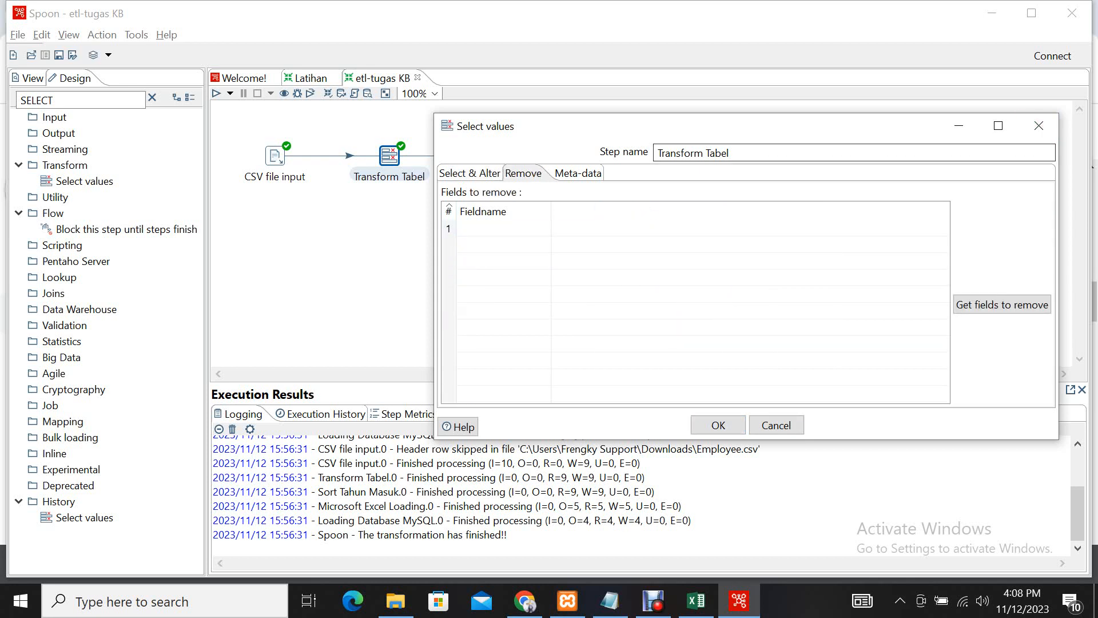
{"action": "left_click", "coordinate": [469, 173]}
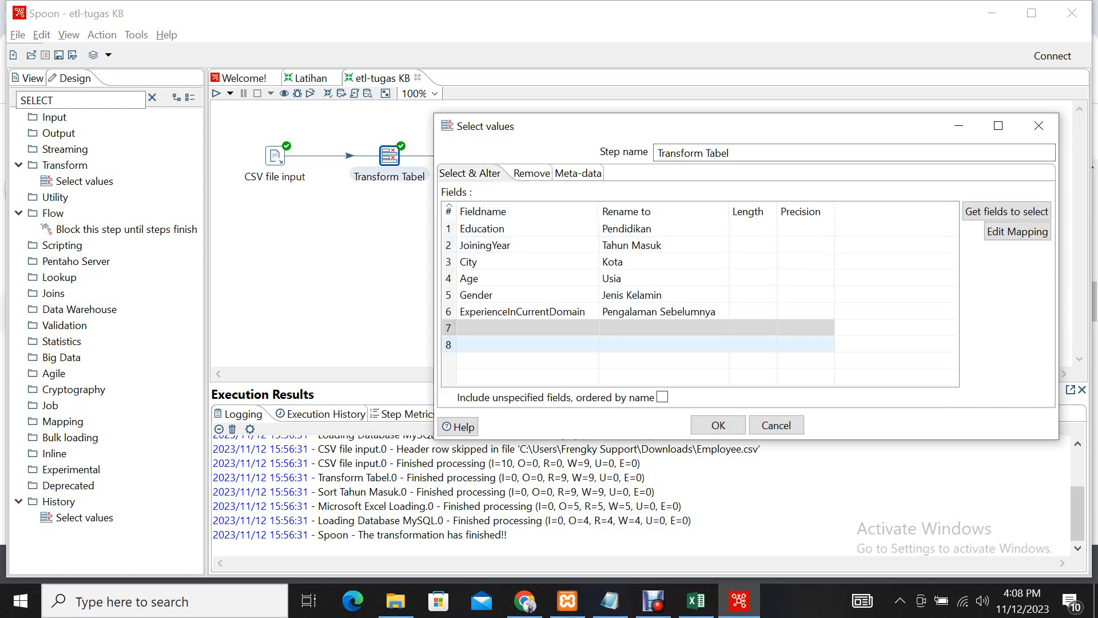
{"action": "left_click", "coordinate": [1039, 125]}
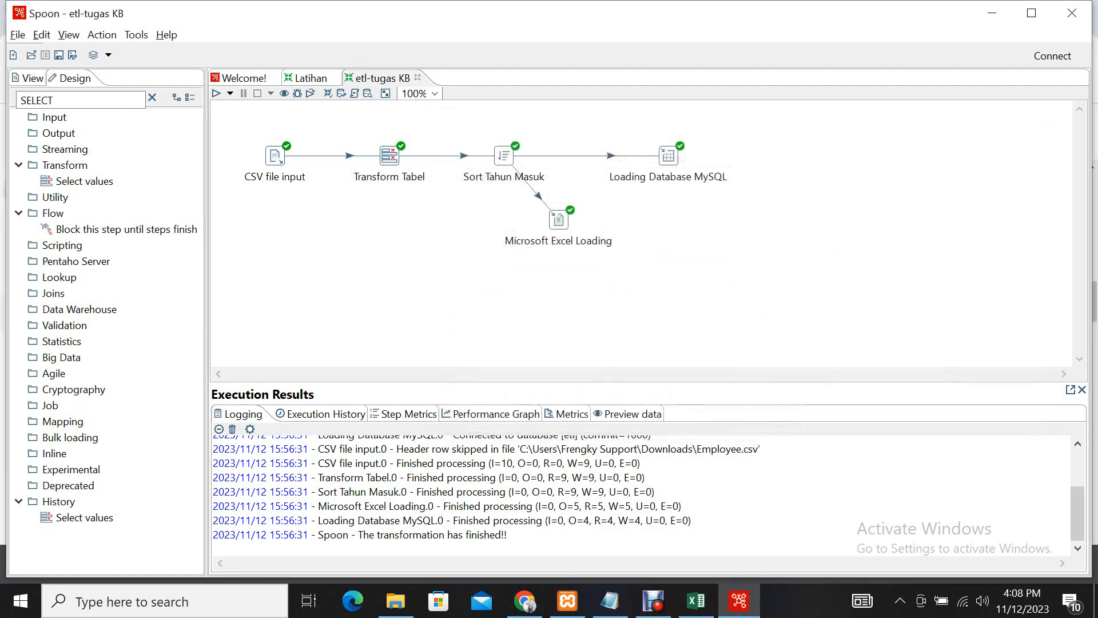
View the Sort Tahun Masuk step's settings, close them, and search the design palette for SORT ROWS.
{"action": "double_click", "coordinate": [503, 155]}
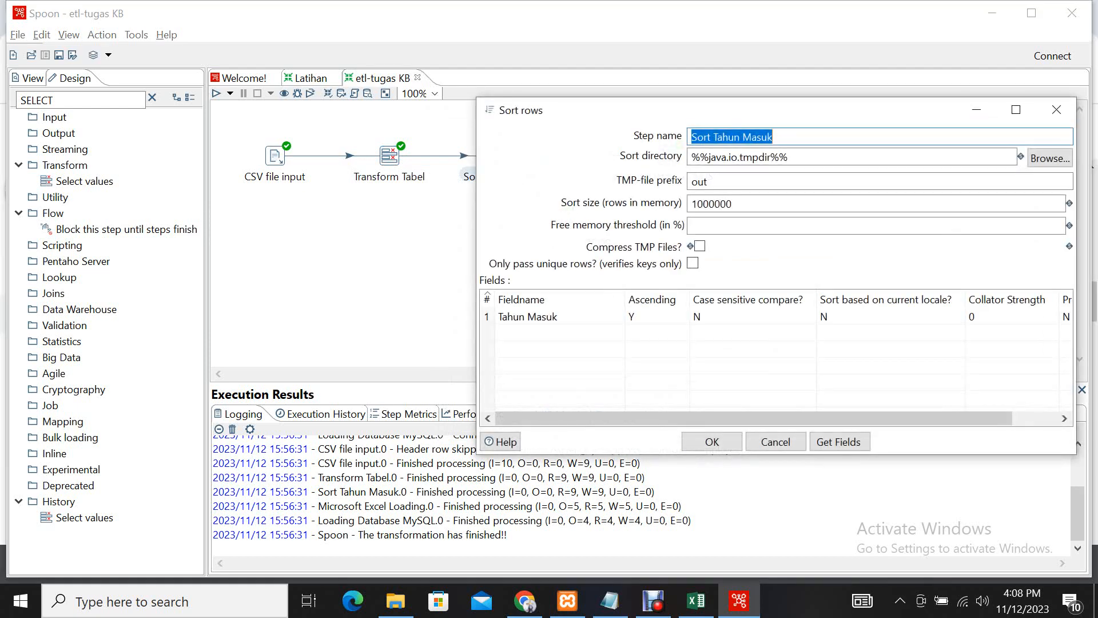
{"action": "left_click", "coordinate": [1057, 109]}
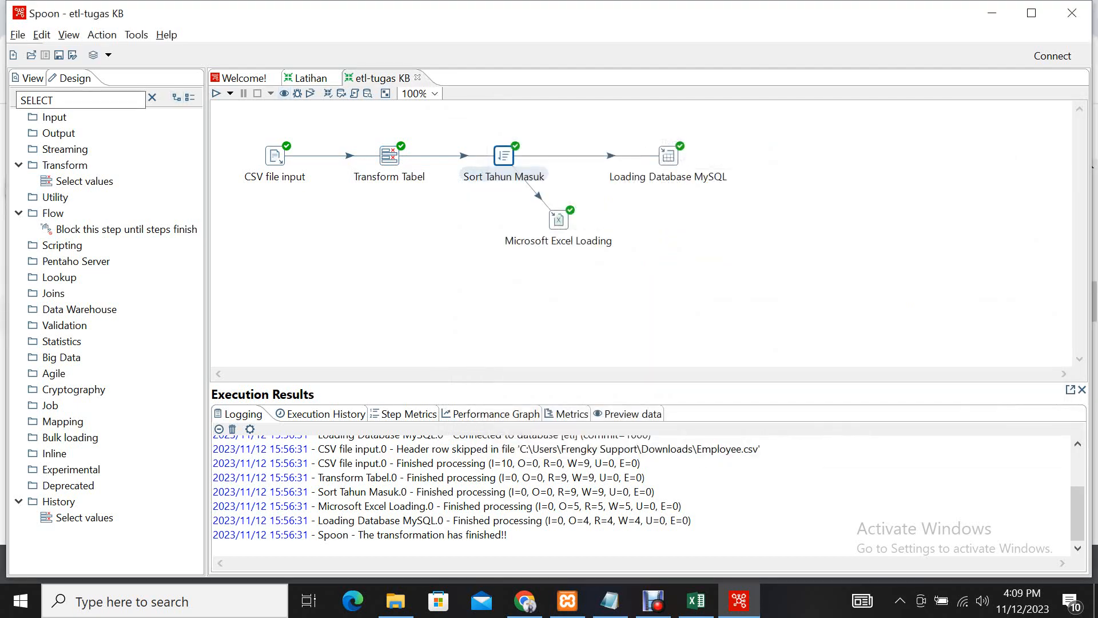
{"action": "type", "text": "SO"}
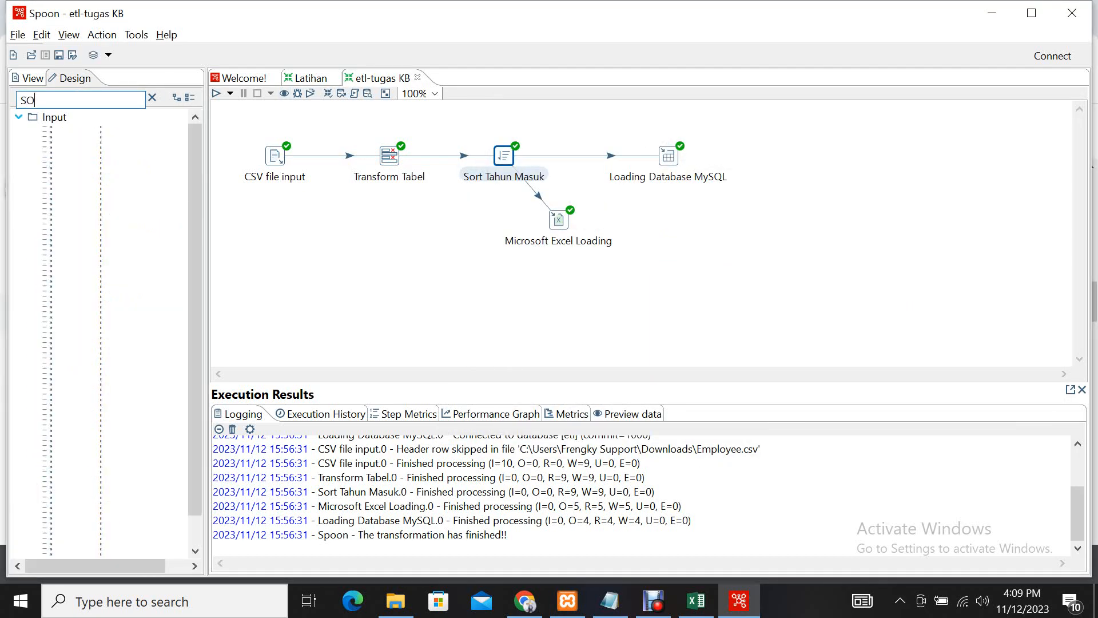
{"action": "type", "text": "RT ROWS"}
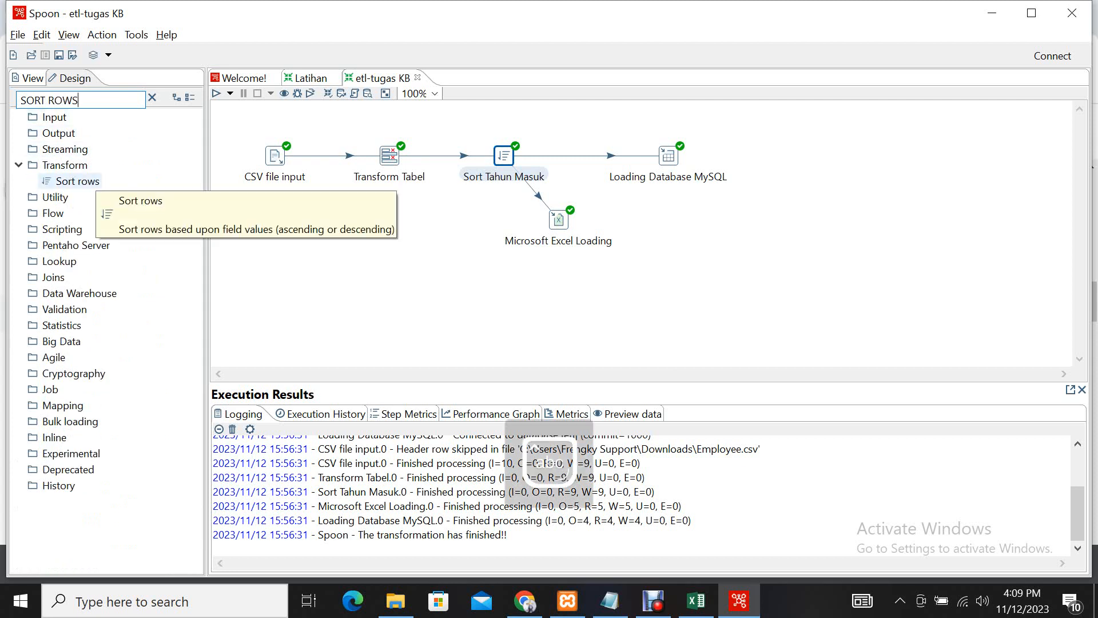
{"action": "left_click_drag", "start_coordinate": [77, 180], "coordinate": [549, 464]}
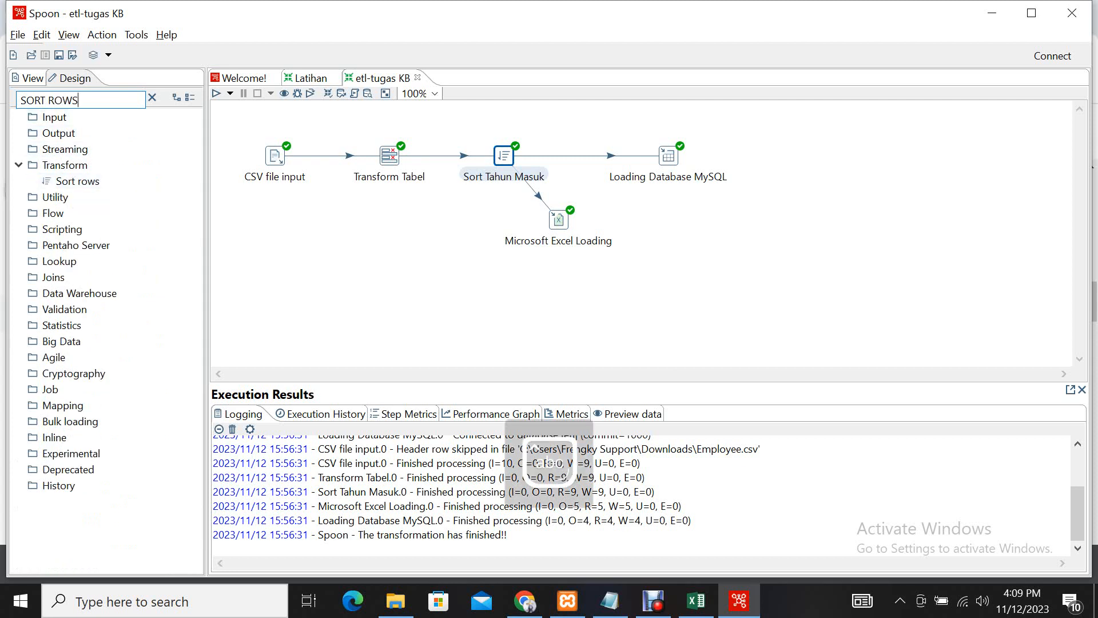
Compare the sort field in Sort Tahun Masuk with the renames in Transform Tabel, and close both steps' settings without saving.
{"action": "double_click", "coordinate": [503, 155]}
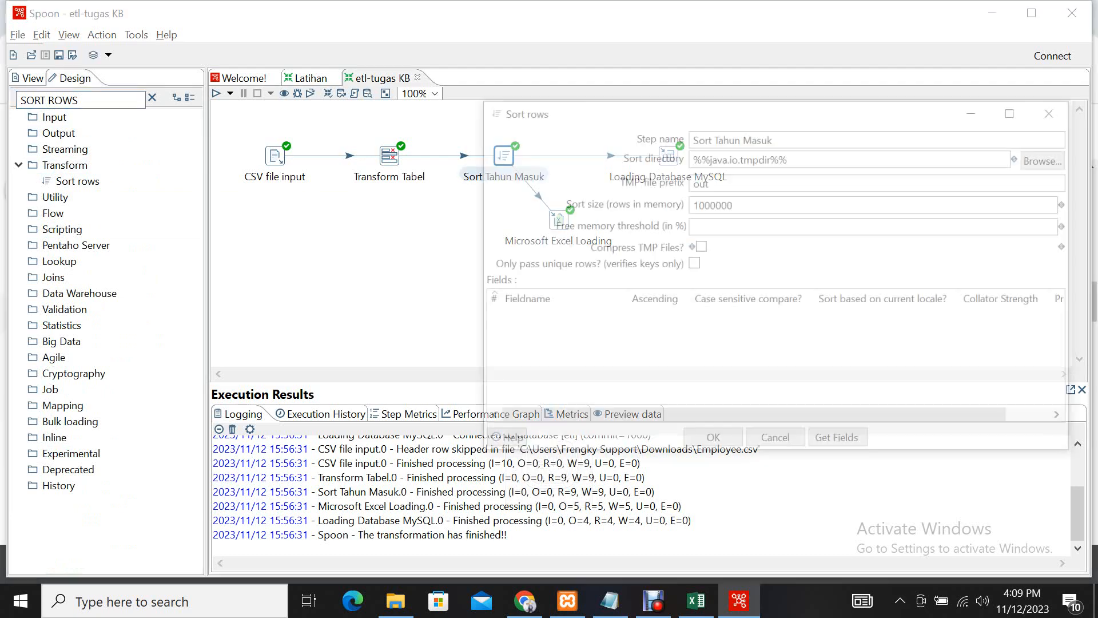
{"action": "left_click", "coordinate": [800, 137]}
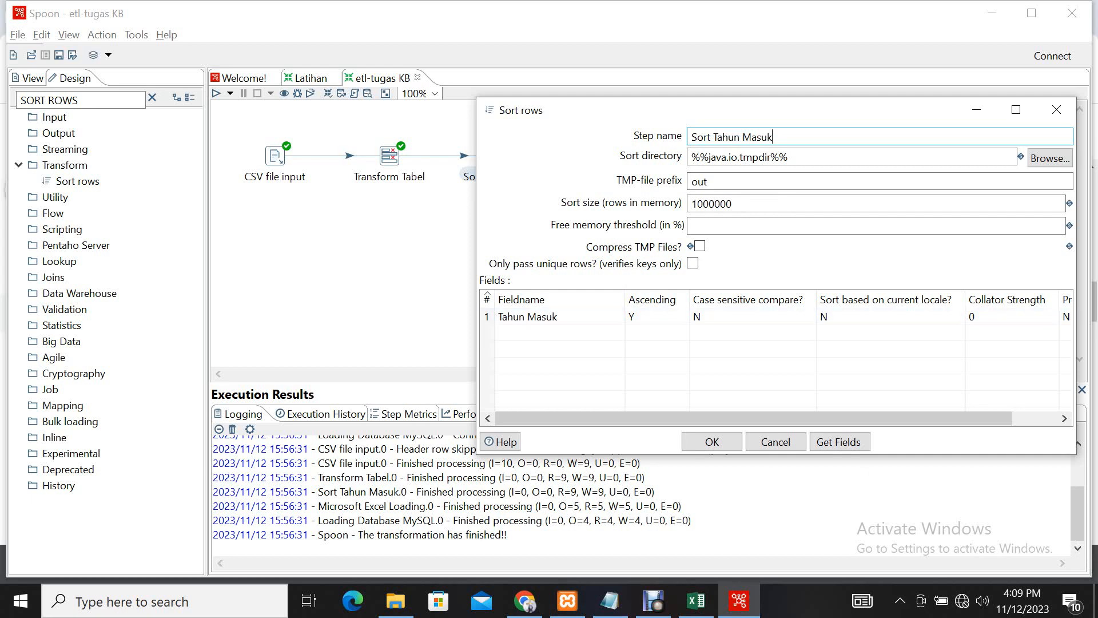
{"action": "double_click", "coordinate": [389, 156]}
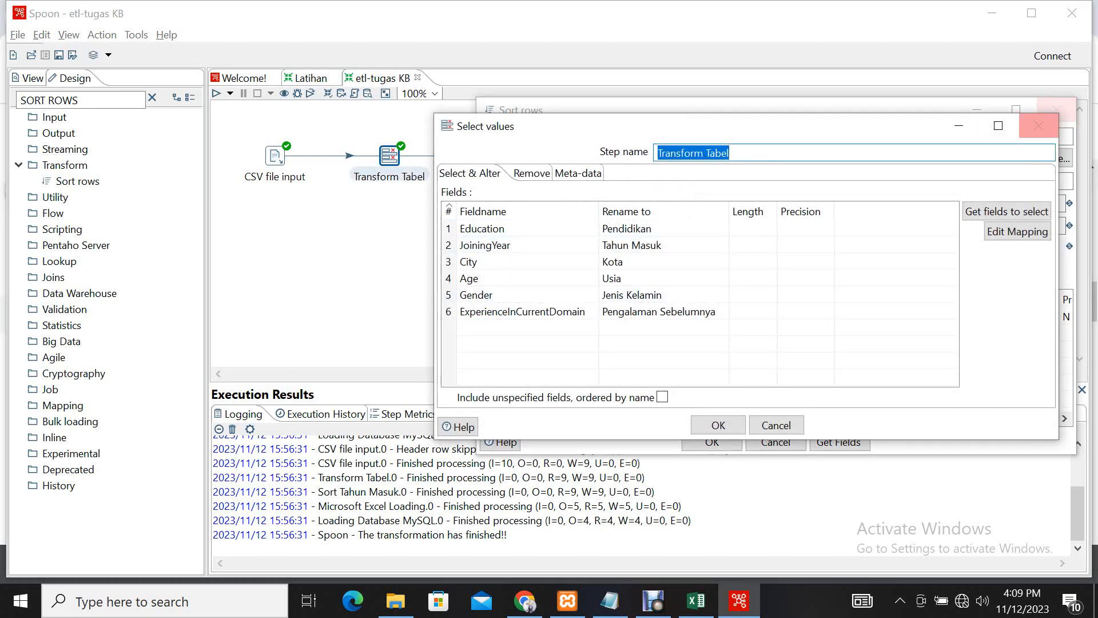
{"action": "left_click", "coordinate": [1039, 126]}
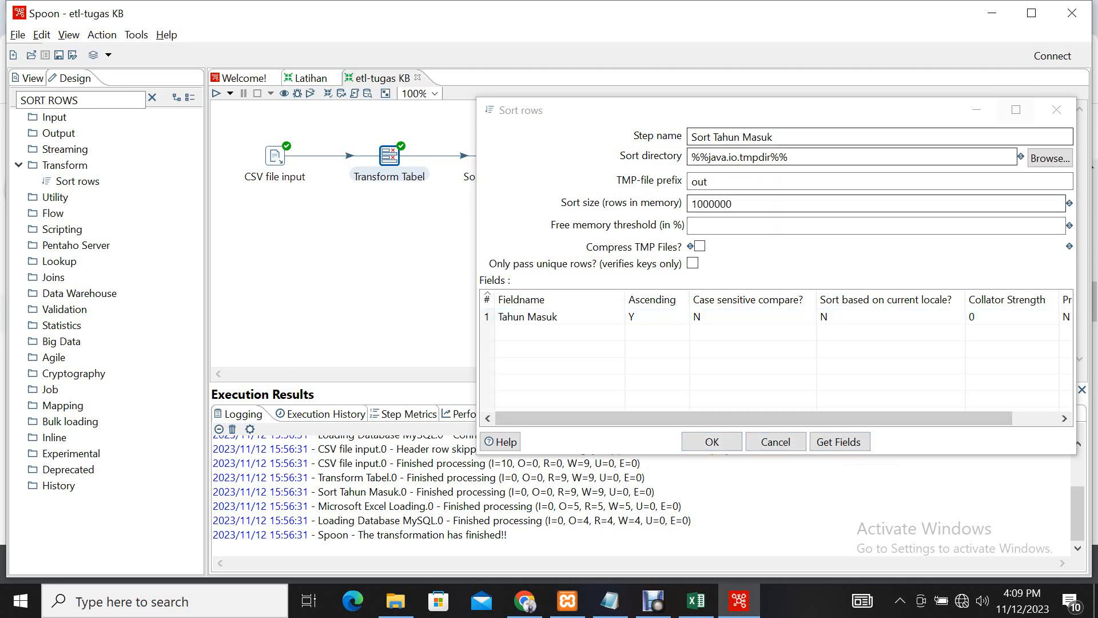
{"action": "left_click", "coordinate": [1056, 110]}
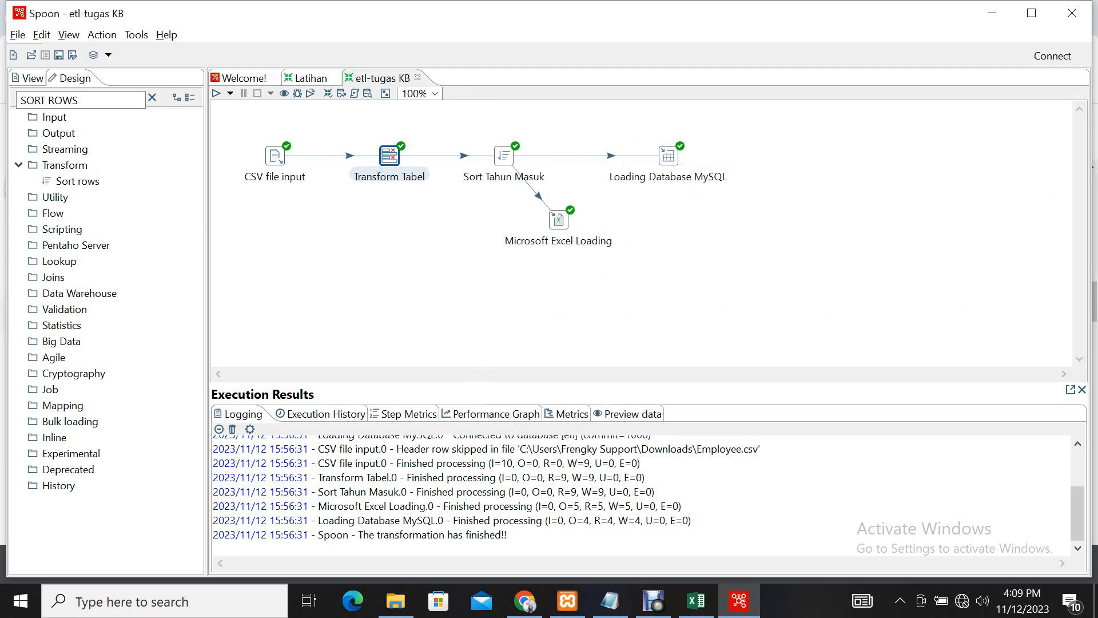
View the Microsoft Excel Loading step's file settings, close them, and search the design palette for microsof.
{"action": "left_click", "coordinate": [789, 275]}
{"action": "double_click", "coordinate": [558, 219]}
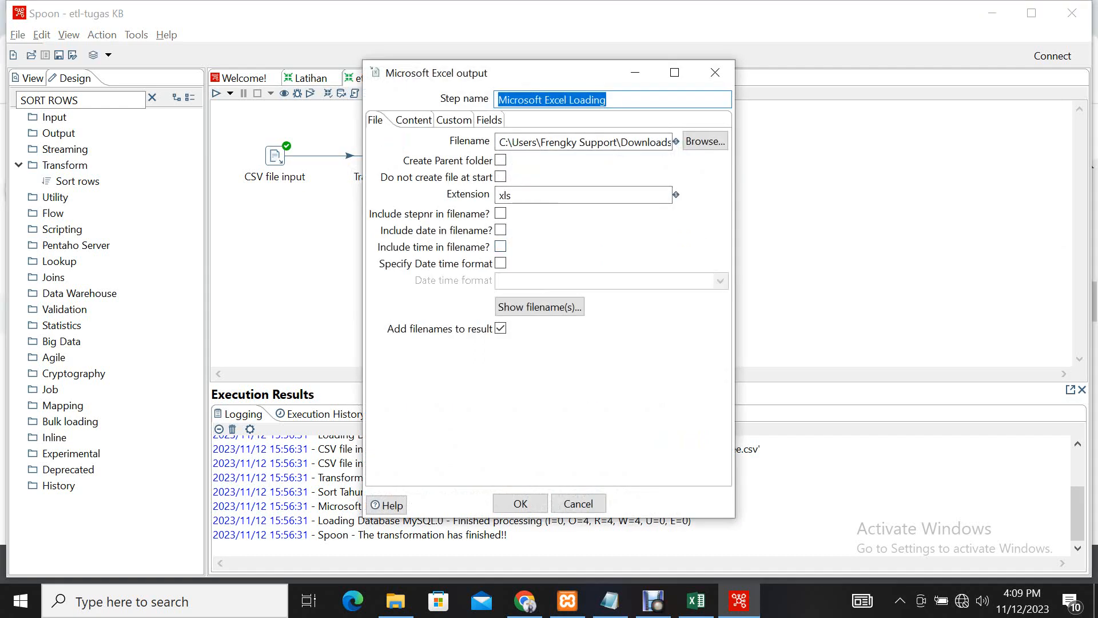
{"action": "left_click", "coordinate": [715, 72]}
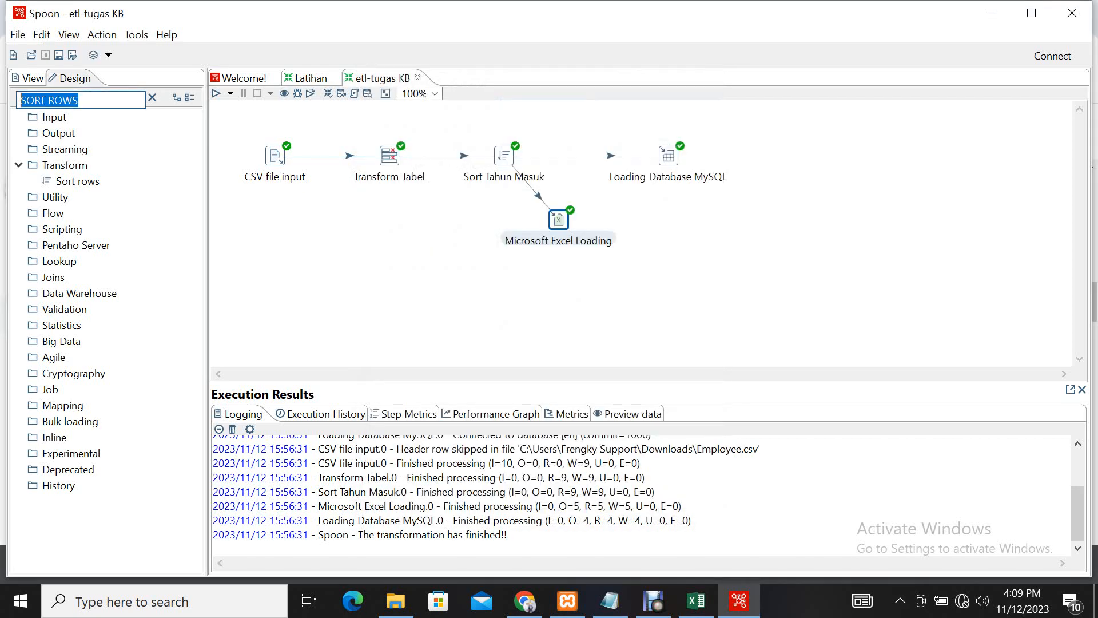
{"action": "type", "text": "mi"}
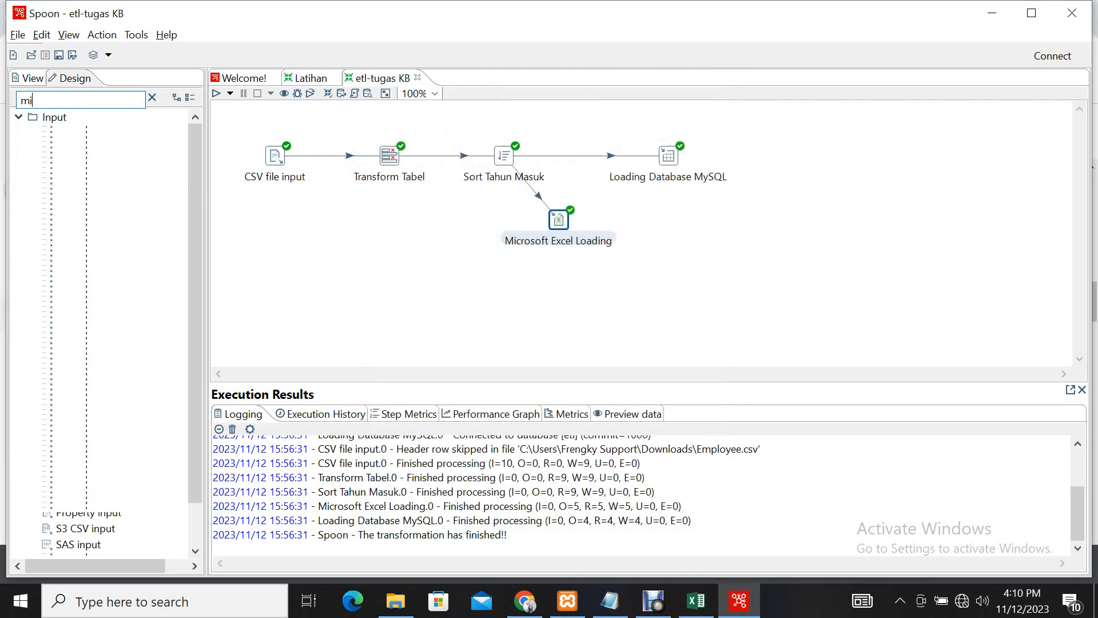
{"action": "type", "text": "crosof"}
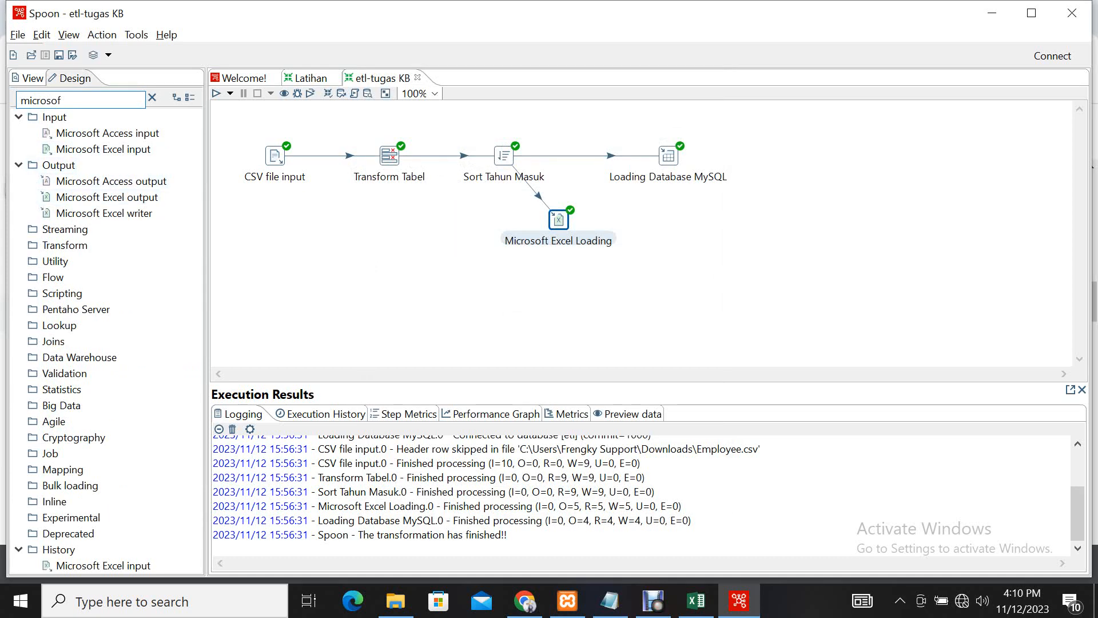
Reopen the Microsoft Excel Loading settings, move the dialog aside to see the preceding steps, and close it without saving.
{"action": "left_click", "coordinate": [435, 275]}
{"action": "double_click", "coordinate": [558, 219]}
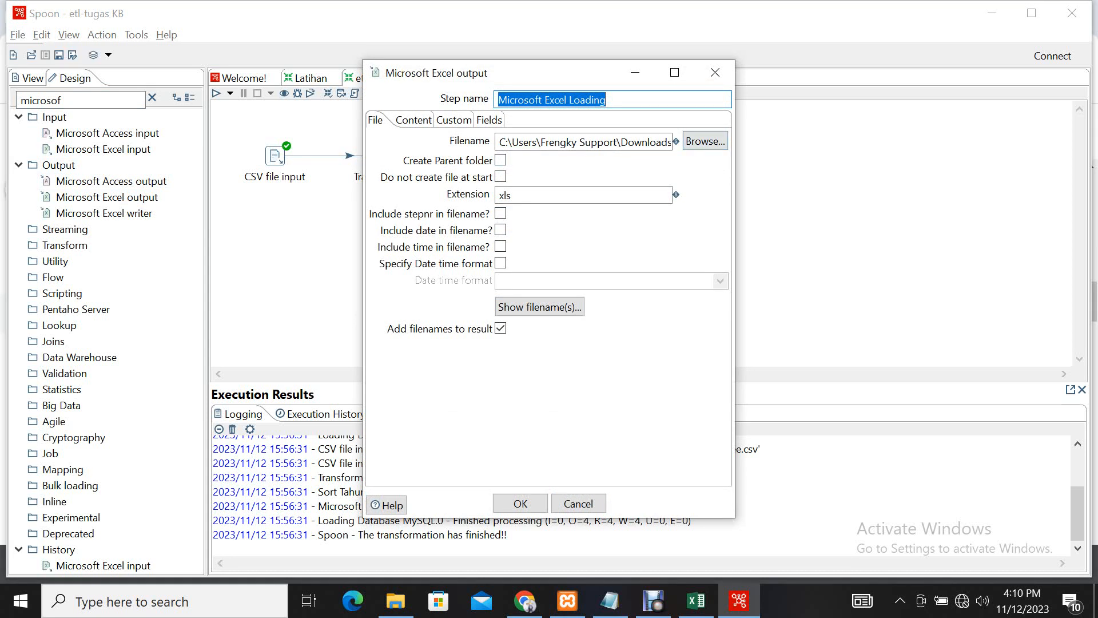
{"action": "left_click_drag", "start_coordinate": [549, 76], "coordinate": [818, 71]}
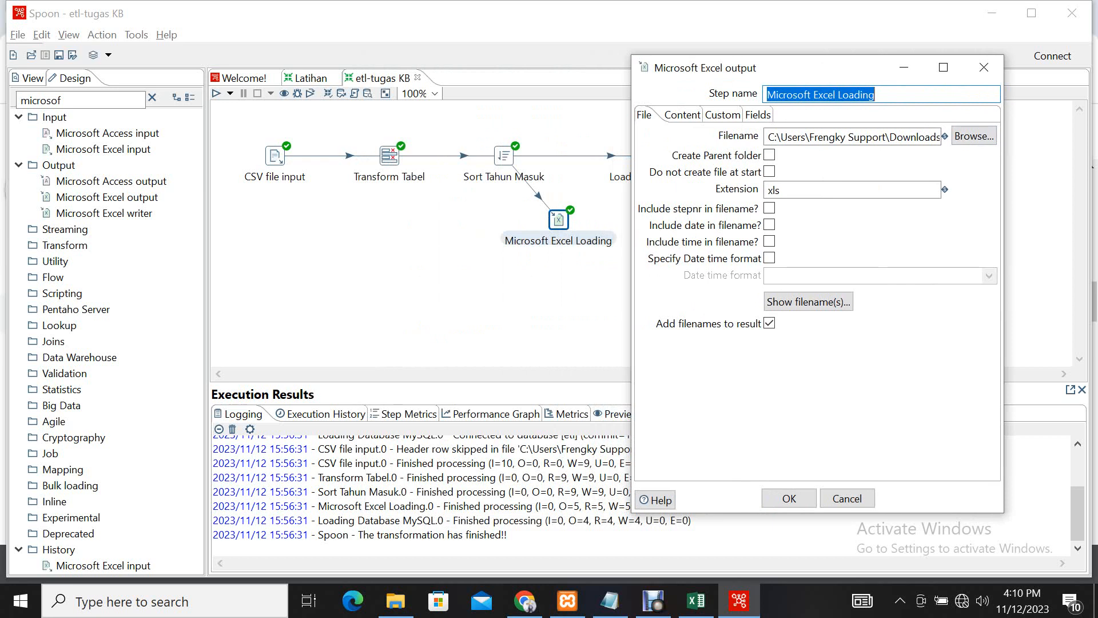
{"action": "mouse_move", "coordinate": [390, 156]}
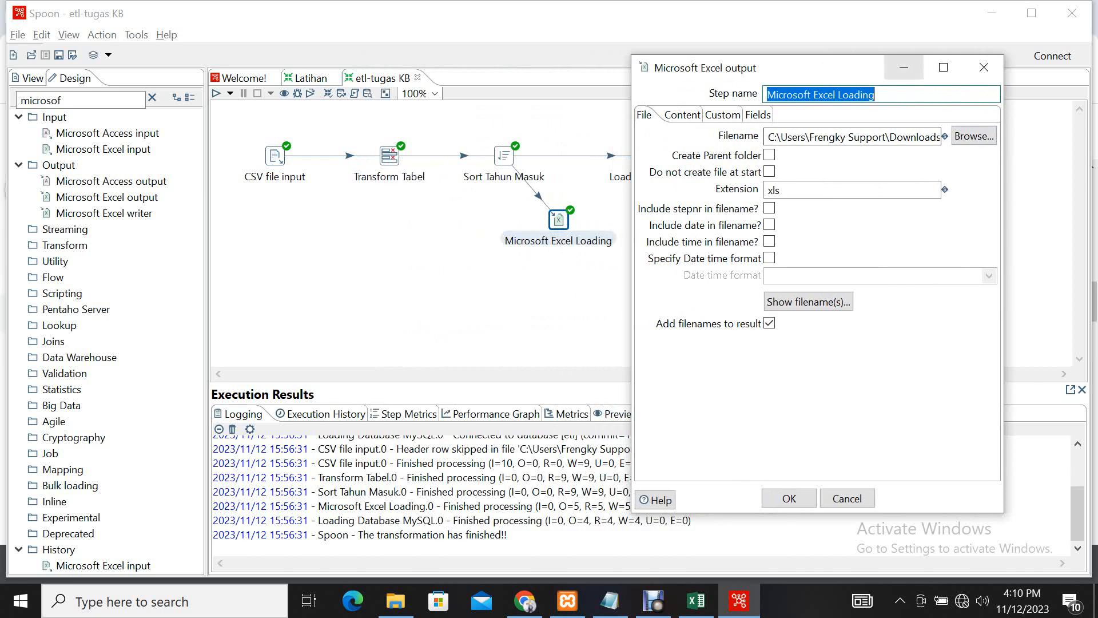
{"action": "left_click_drag", "start_coordinate": [869, 67], "coordinate": [804, 72]}
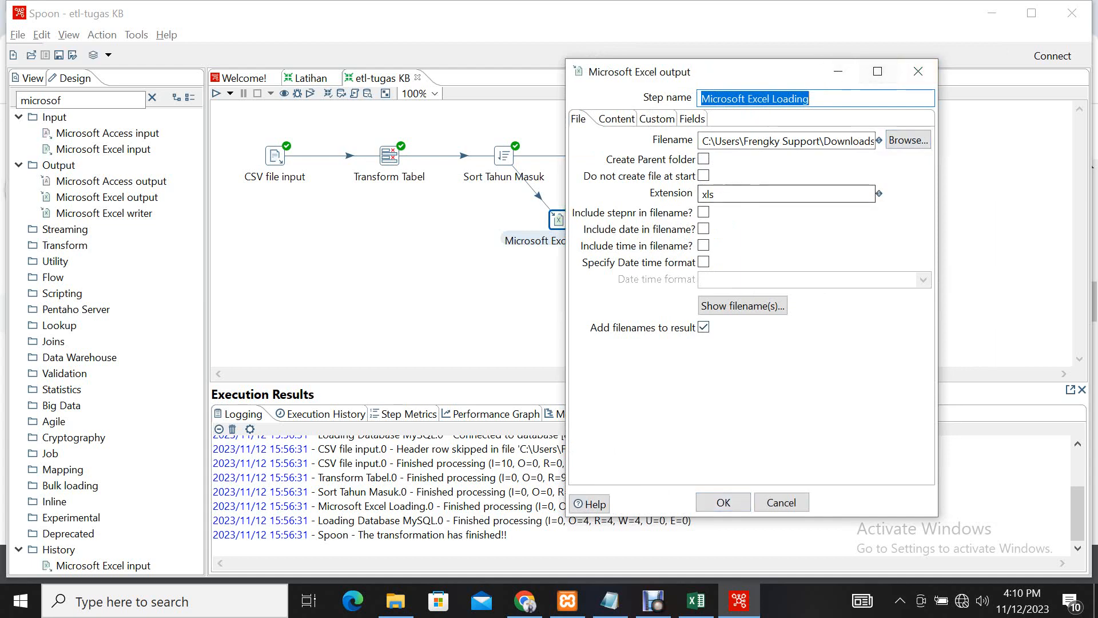
{"action": "left_click", "coordinate": [918, 71]}
{"action": "left_click", "coordinate": [738, 257]}
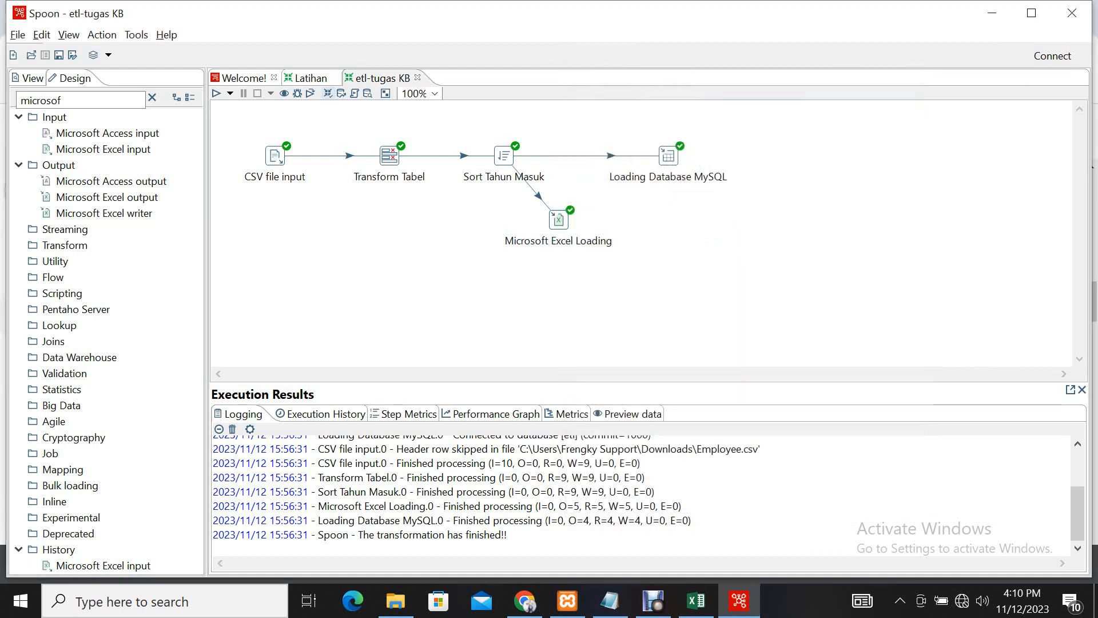
Look up the Run command for the transformation and examine the final lines of the execution log.
{"action": "left_click", "coordinate": [229, 94]}
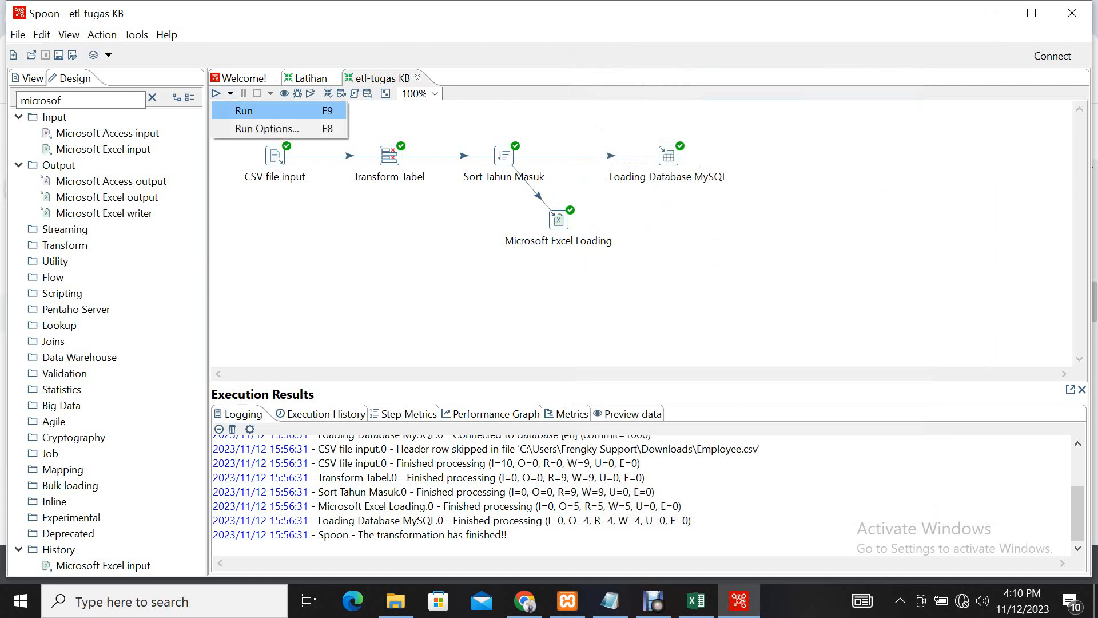
{"action": "left_click", "coordinate": [245, 111]}
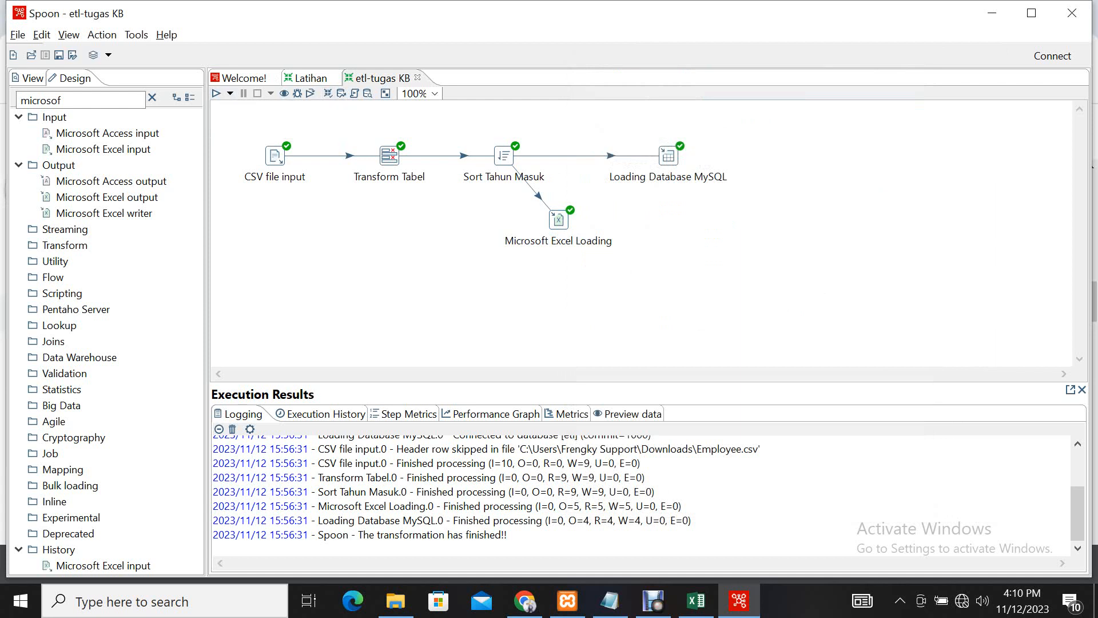
{"action": "left_click_drag", "start_coordinate": [324, 534], "coordinate": [212, 548]}
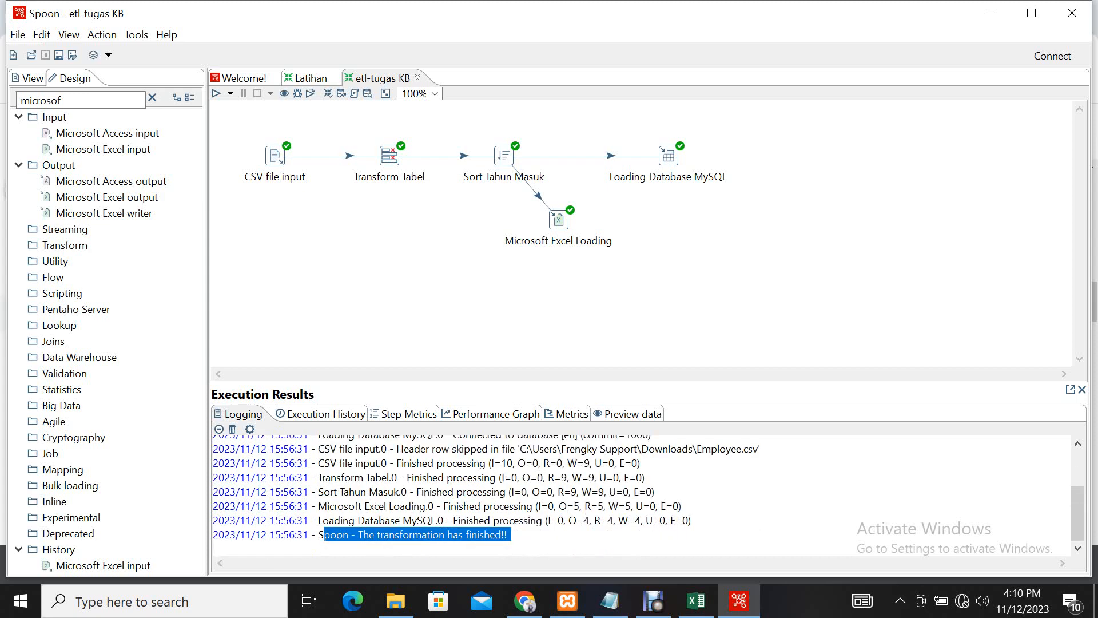
{"action": "scroll", "coordinate": [549, 474], "scroll_direction": "up", "scroll_amount": 2}
{"action": "scroll", "coordinate": [640, 495], "scroll_direction": "down", "scroll_amount": 2}
{"action": "left_click_drag", "start_coordinate": [318, 535], "coordinate": [508, 534]}
{"action": "left_click", "coordinate": [508, 535]}
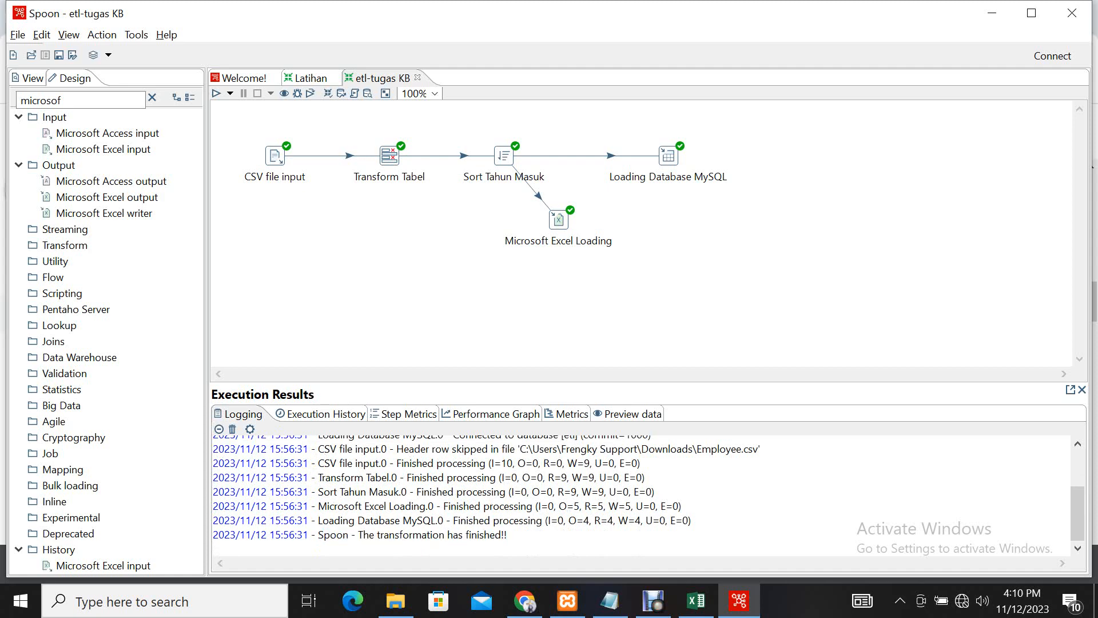
View the Loading Database MySQL step's table output settings, minimize them, and search the design palette for tabel.
{"action": "double_click", "coordinate": [668, 156]}
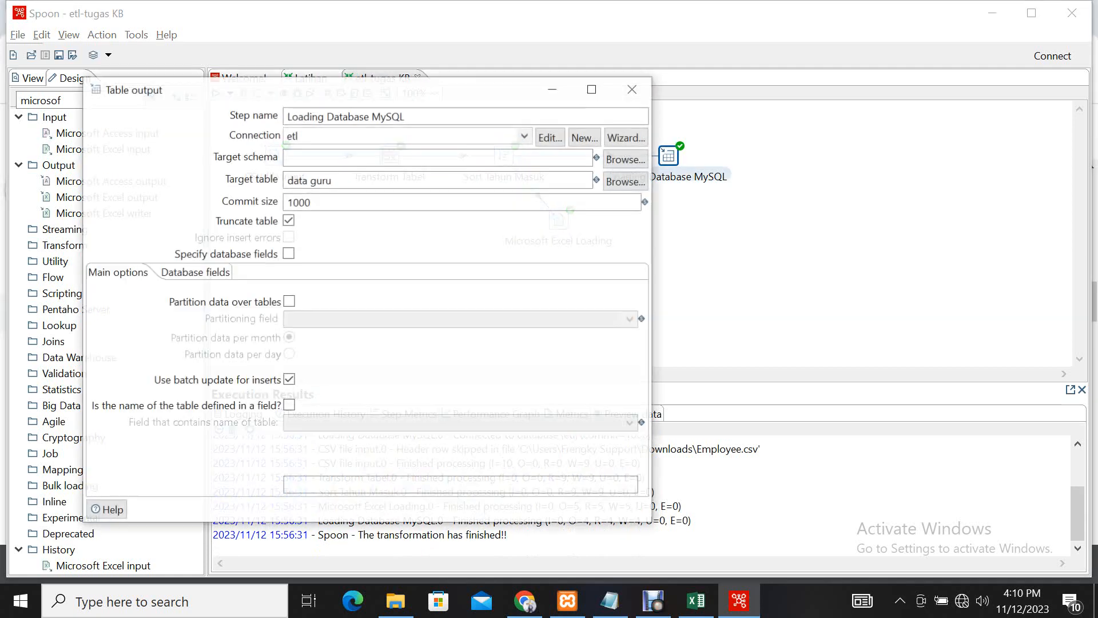
{"action": "left_click", "coordinate": [553, 88]}
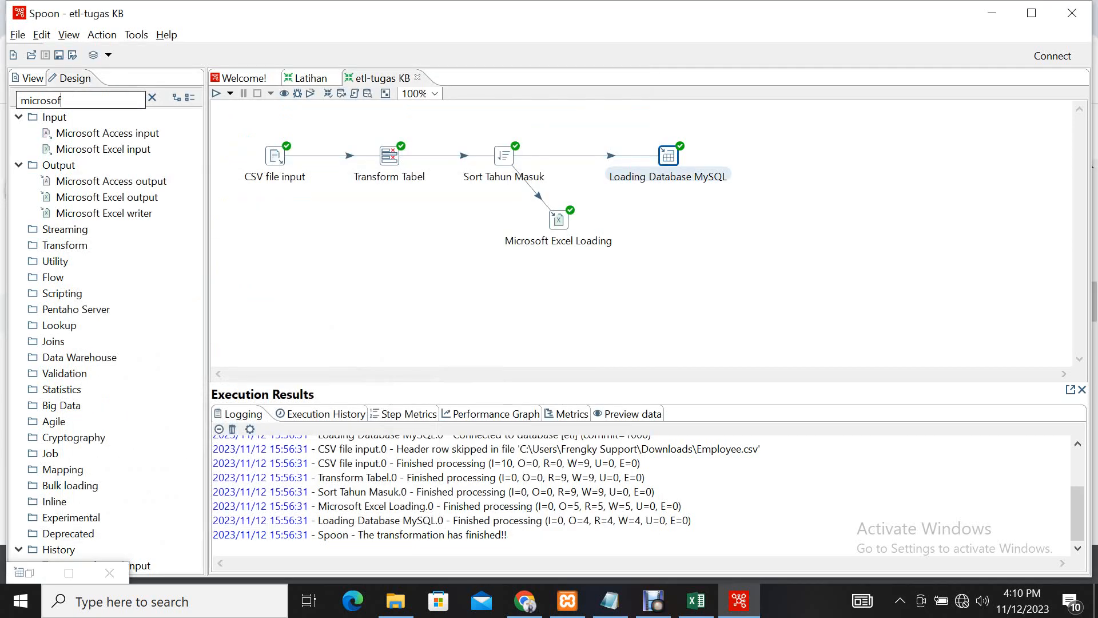
{"action": "type", "text": "tabel"}
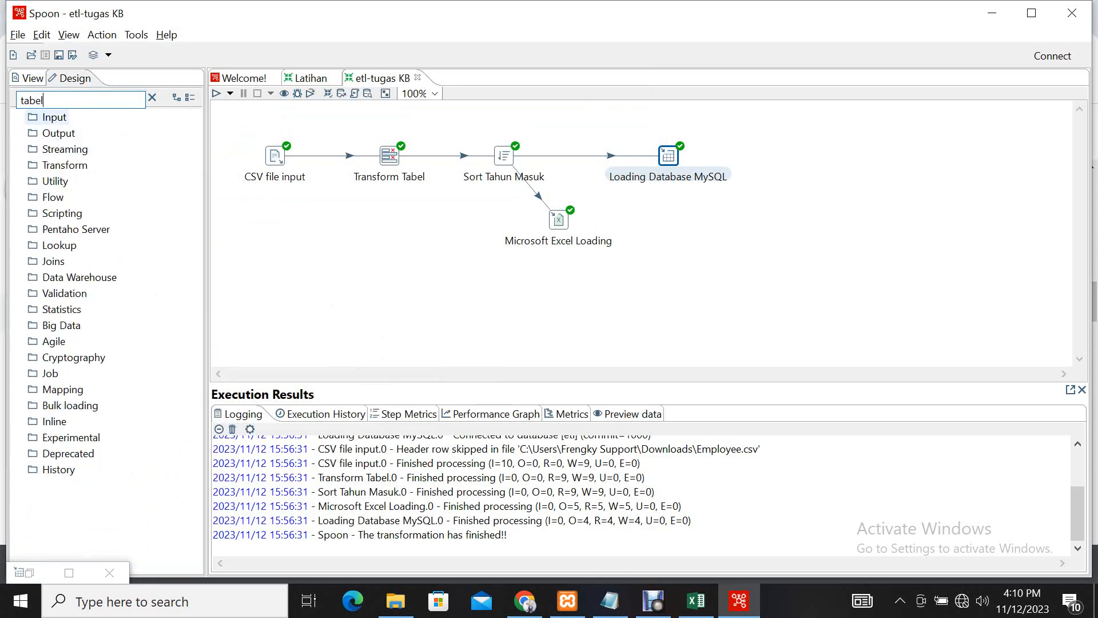
Search the design palette for table and point out the Sort Tahun Masuk step on the canvas.
{"action": "key", "text": "BackSpace"}
{"action": "key", "text": "BackSpace"}
{"action": "type", "text": "le"}
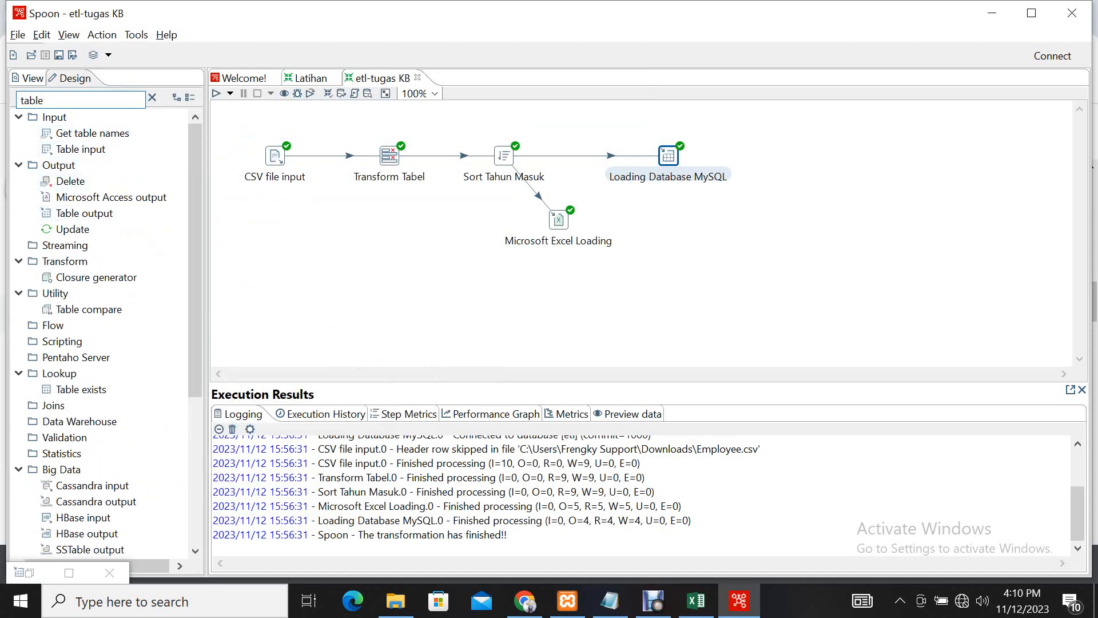
{"action": "left_click", "coordinate": [395, 246]}
{"action": "left_click", "coordinate": [503, 155]}
{"action": "mouse_move", "coordinate": [504, 156]}
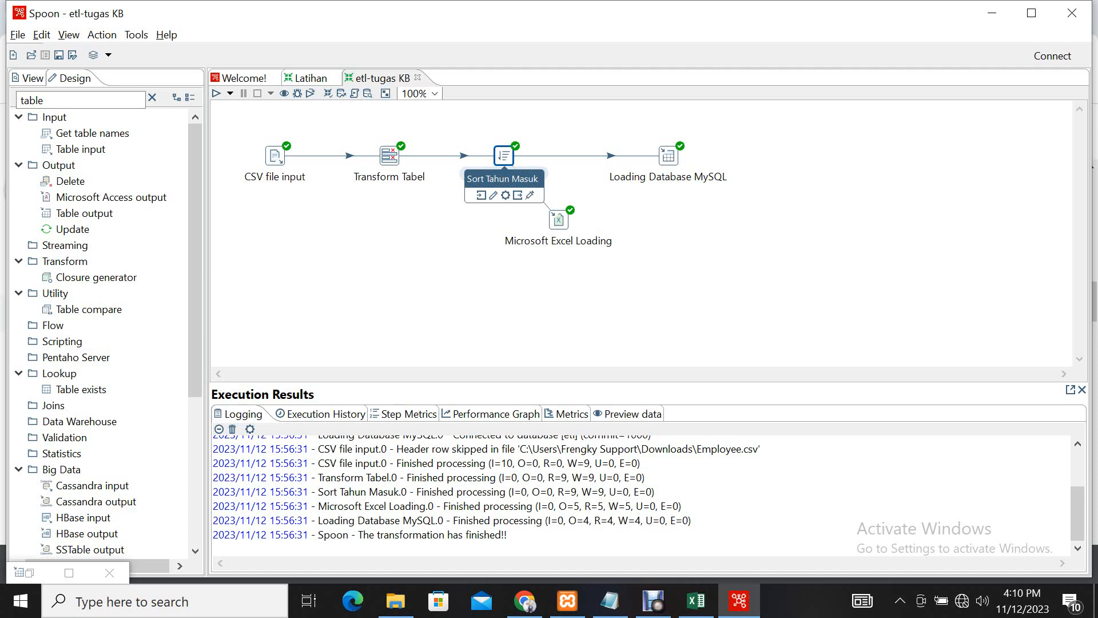
{"action": "left_click", "coordinate": [669, 234]}
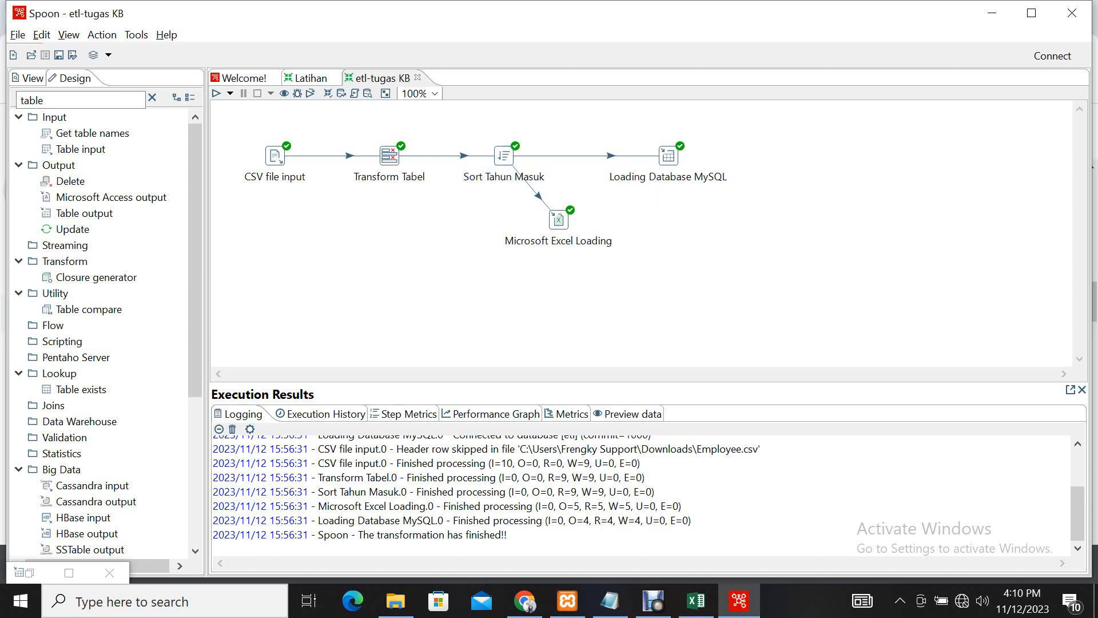
Open the Loading Database MySQL step's settings and start a new database connection named etl.
{"action": "double_click", "coordinate": [668, 156]}
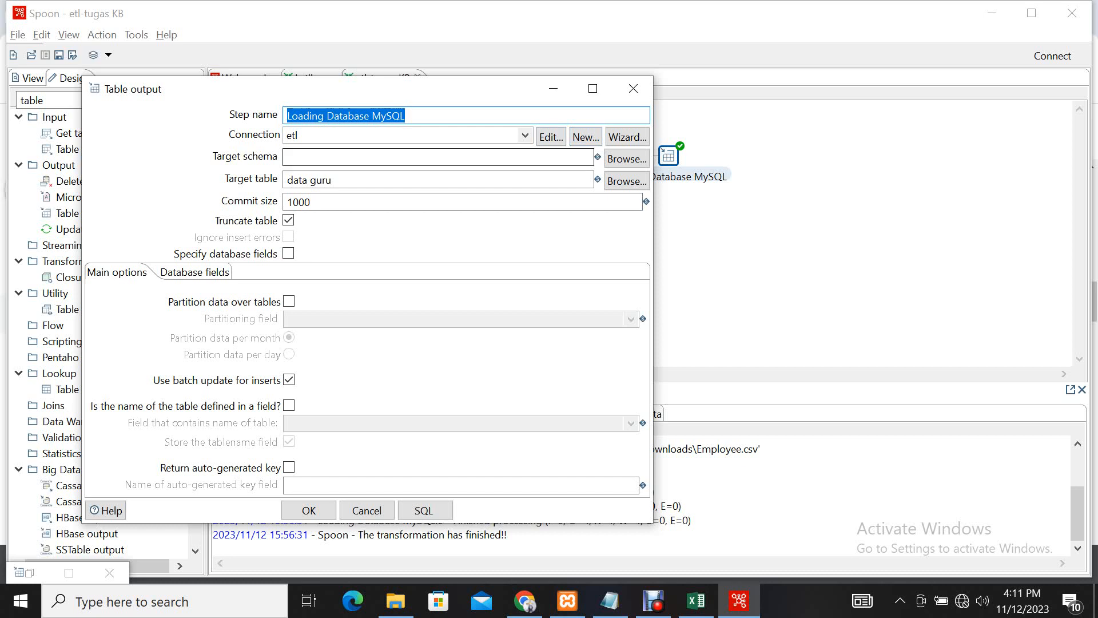
{"action": "left_click", "coordinate": [585, 137]}
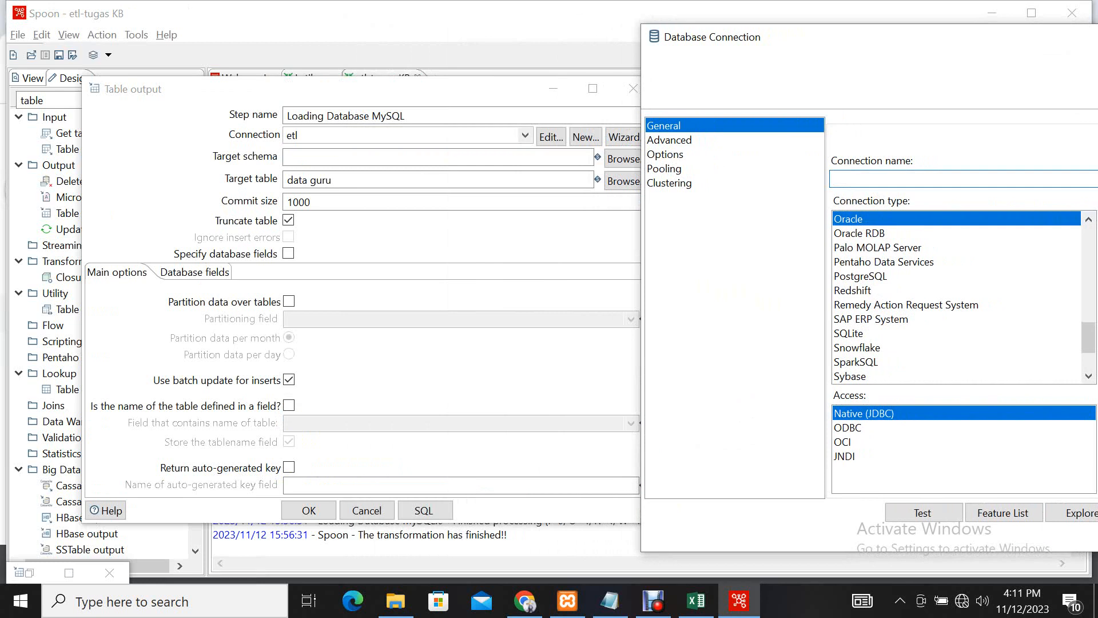
{"action": "type", "text": "etl"}
{"action": "key", "text": "BackSpace"}
{"action": "key", "text": "BackSpace"}
{"action": "type", "text": "et"}
{"action": "left_click_drag", "start_coordinate": [954, 42], "coordinate": [734, 40]}
Set the connection's host name to localhost and its database name to pentaho, checking the database list in phpMyAdmin.
{"action": "left_click", "coordinate": [926, 250]}
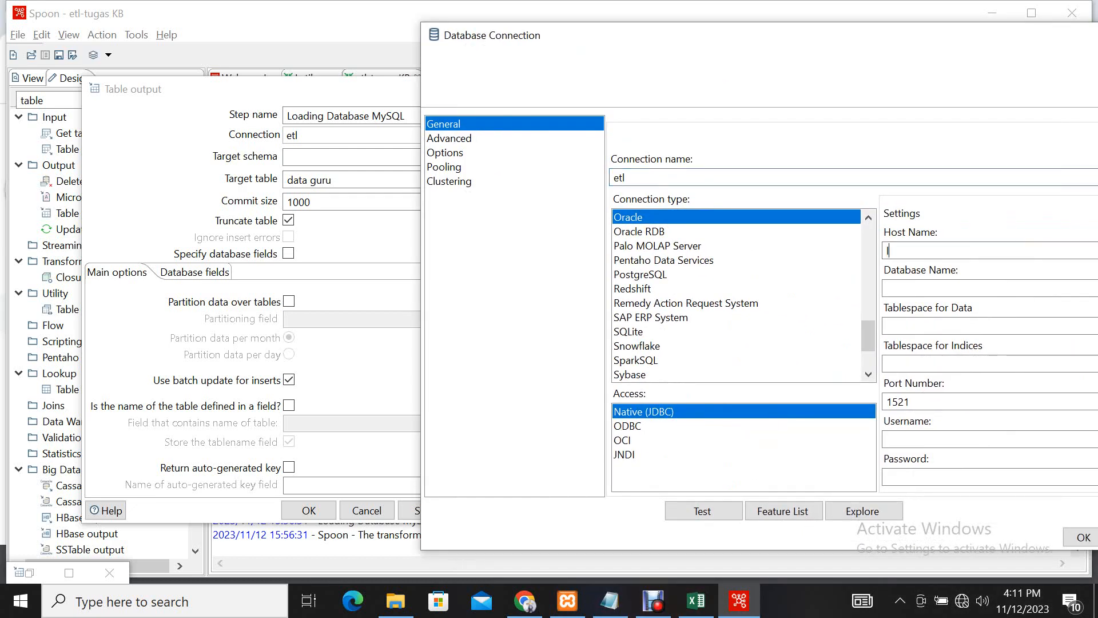
{"action": "type", "text": "localhost"}
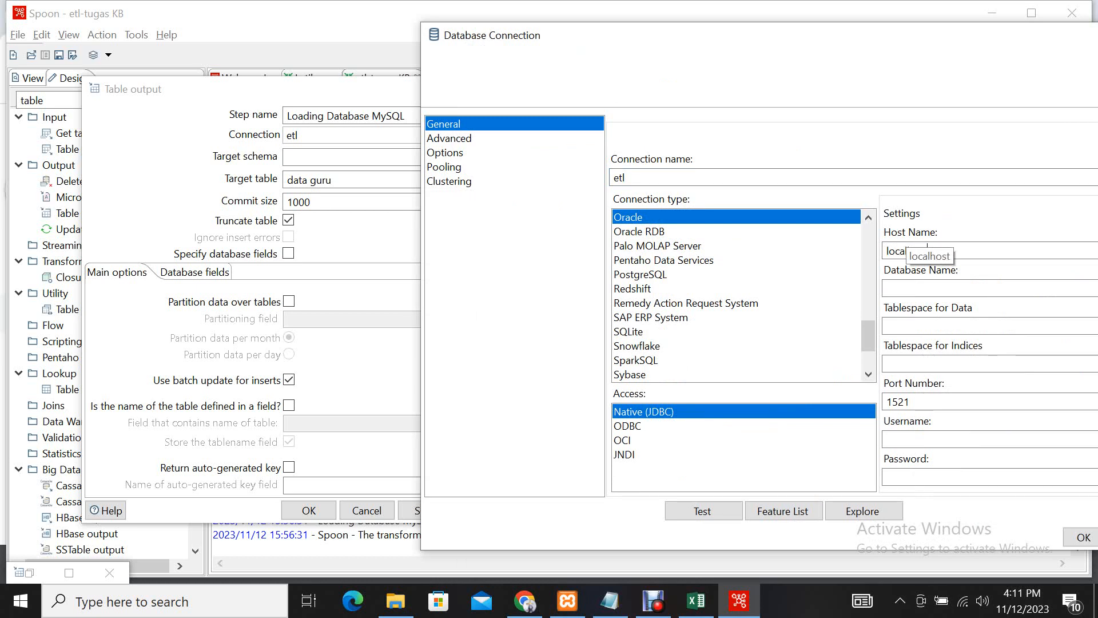
{"action": "key", "text": "Tab"}
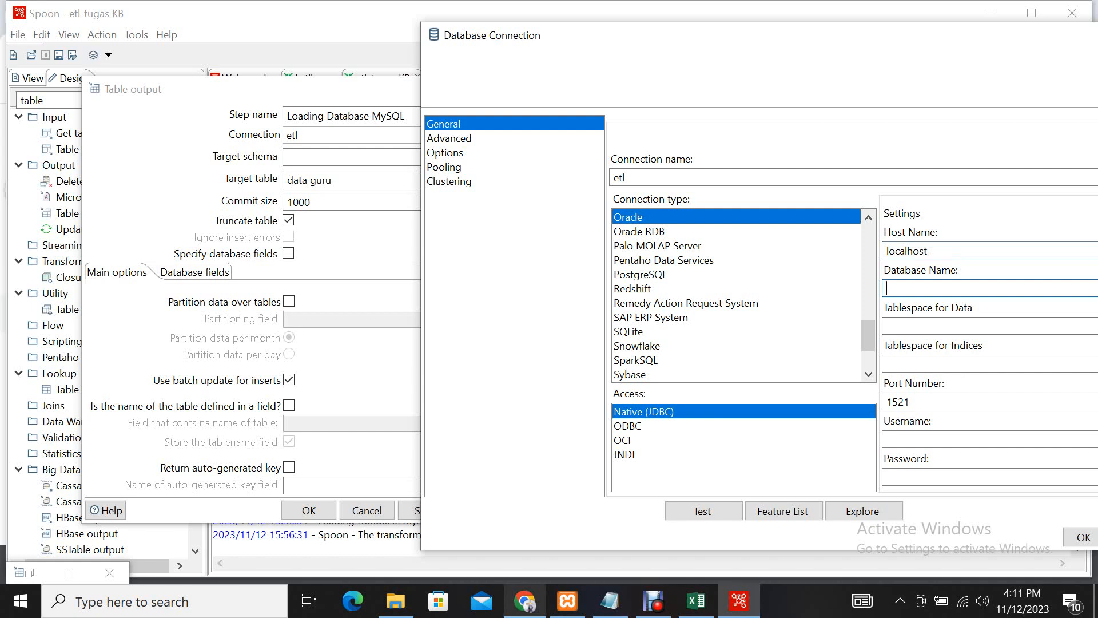
{"action": "mouse_move", "coordinate": [525, 601]}
{"action": "left_click", "coordinate": [527, 515]}
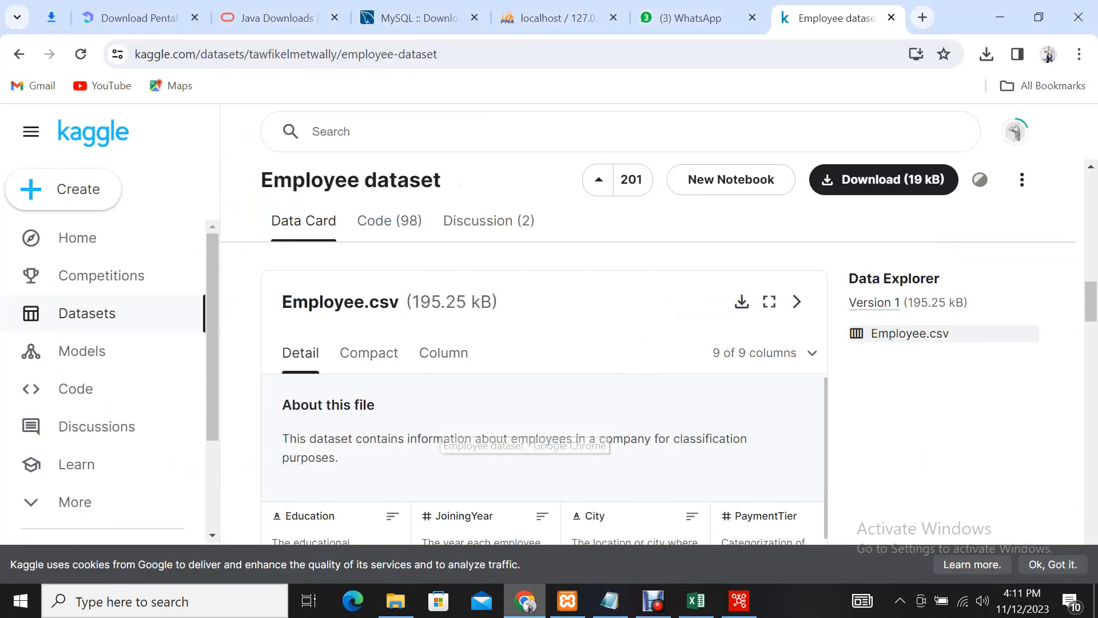
{"action": "left_click", "coordinate": [548, 17]}
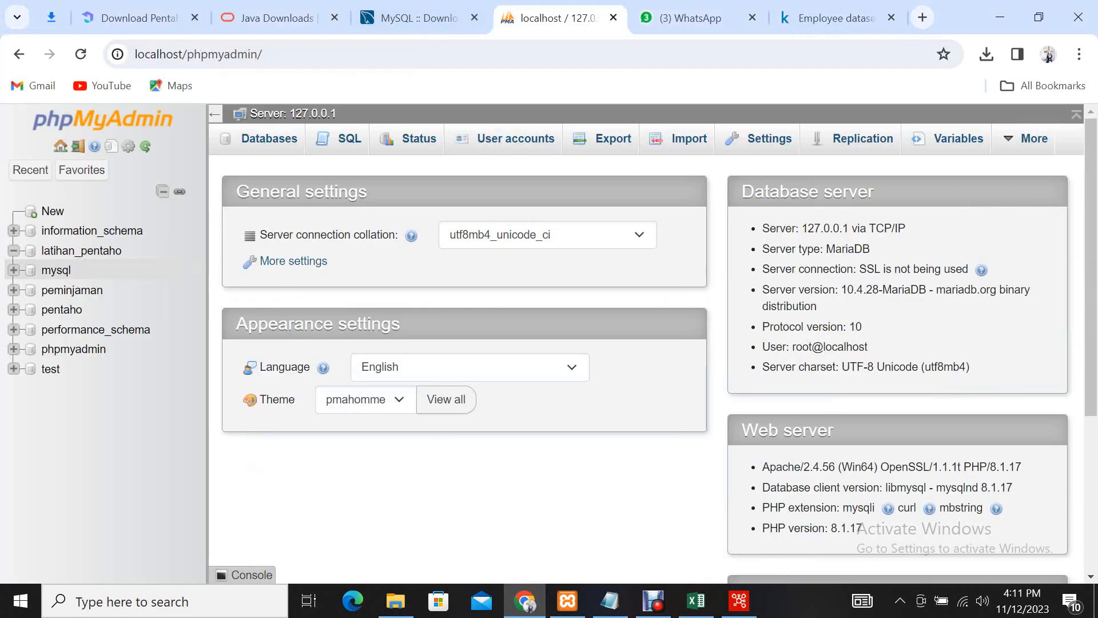
{"action": "key", "text": "alt+Tab"}
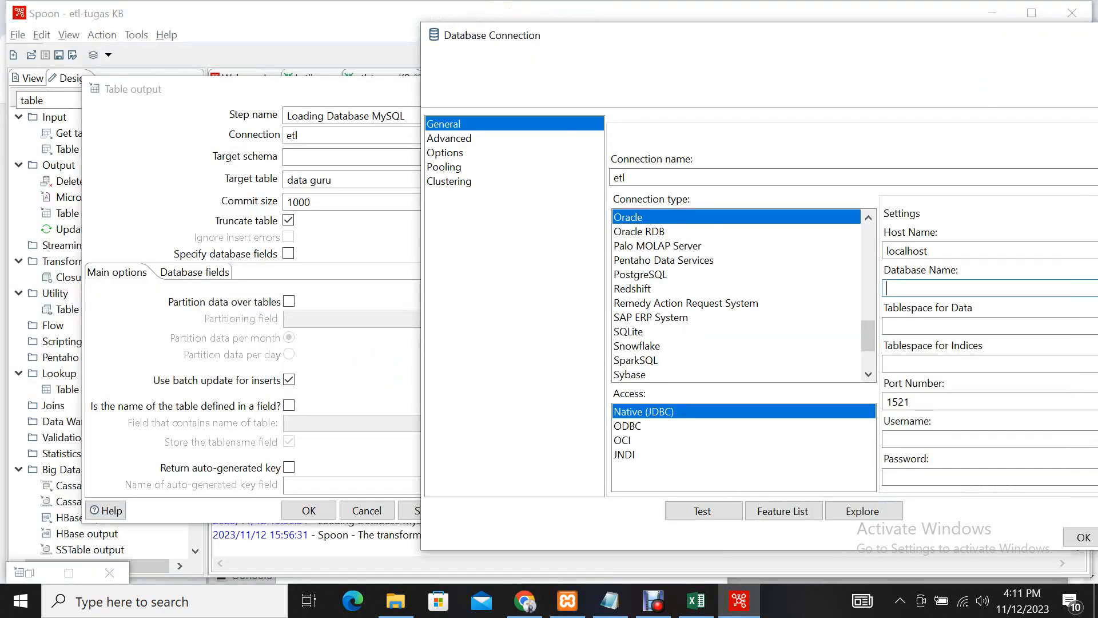
{"action": "type", "text": "pentaho"}
Choose MySQL as the connection type for the etl connection.
{"action": "scroll", "coordinate": [737, 294], "scroll_direction": "down", "scroll_amount": 1}
{"action": "scroll", "coordinate": [737, 295], "scroll_direction": "down", "scroll_amount": 1}
{"action": "scroll", "coordinate": [736, 294], "scroll_direction": "up", "scroll_amount": 5}
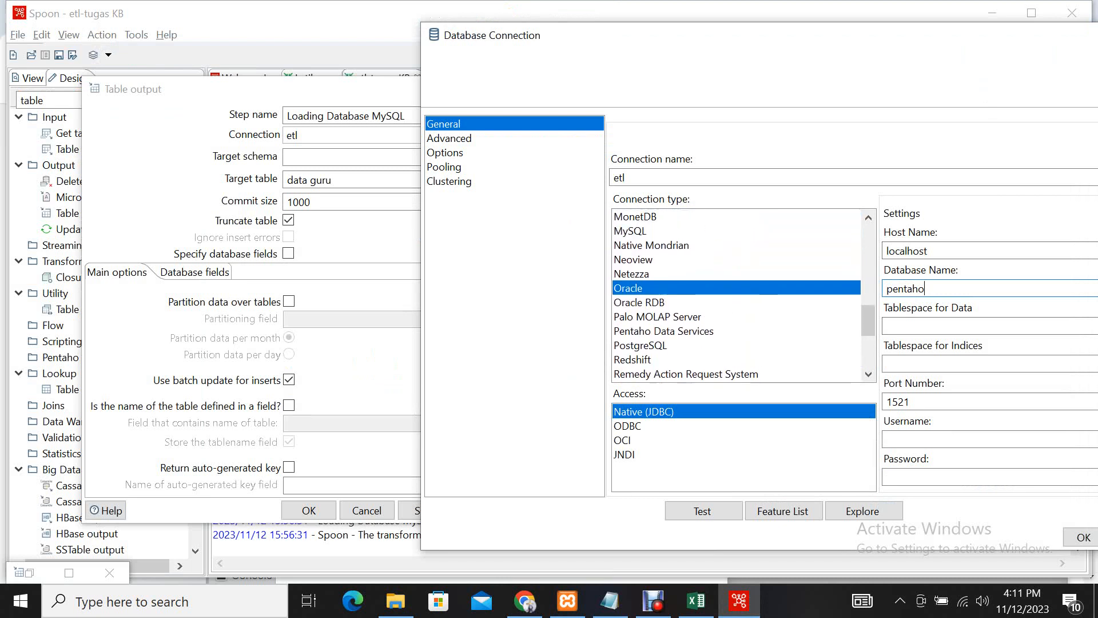
{"action": "scroll", "coordinate": [736, 294], "scroll_direction": "up", "scroll_amount": 2}
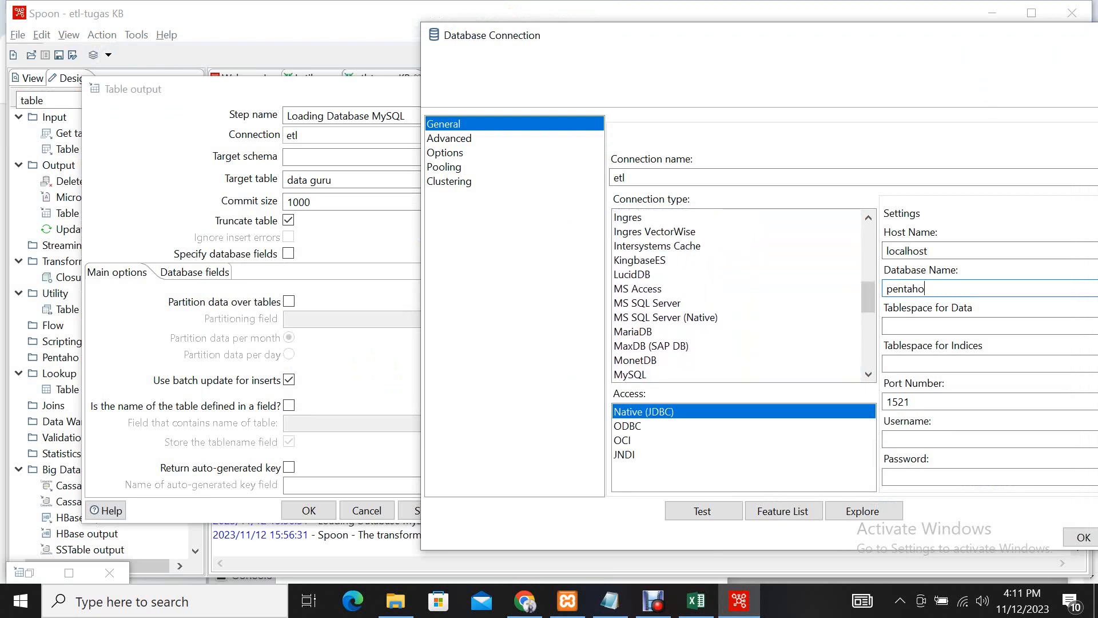
{"action": "scroll", "coordinate": [736, 295], "scroll_direction": "down", "scroll_amount": 1}
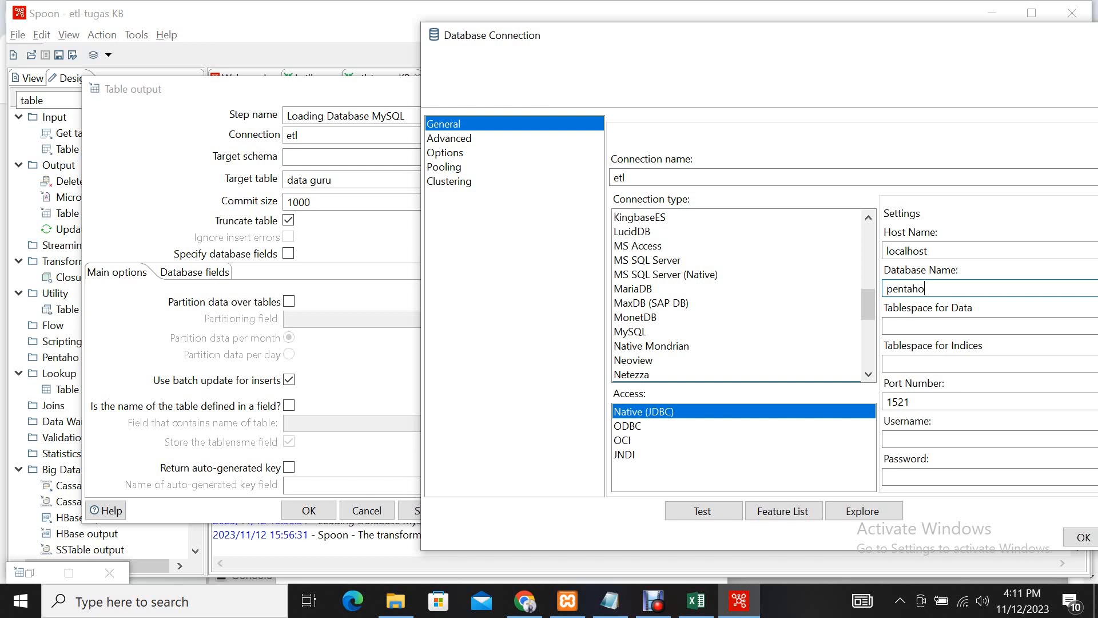
{"action": "left_click", "coordinate": [630, 331]}
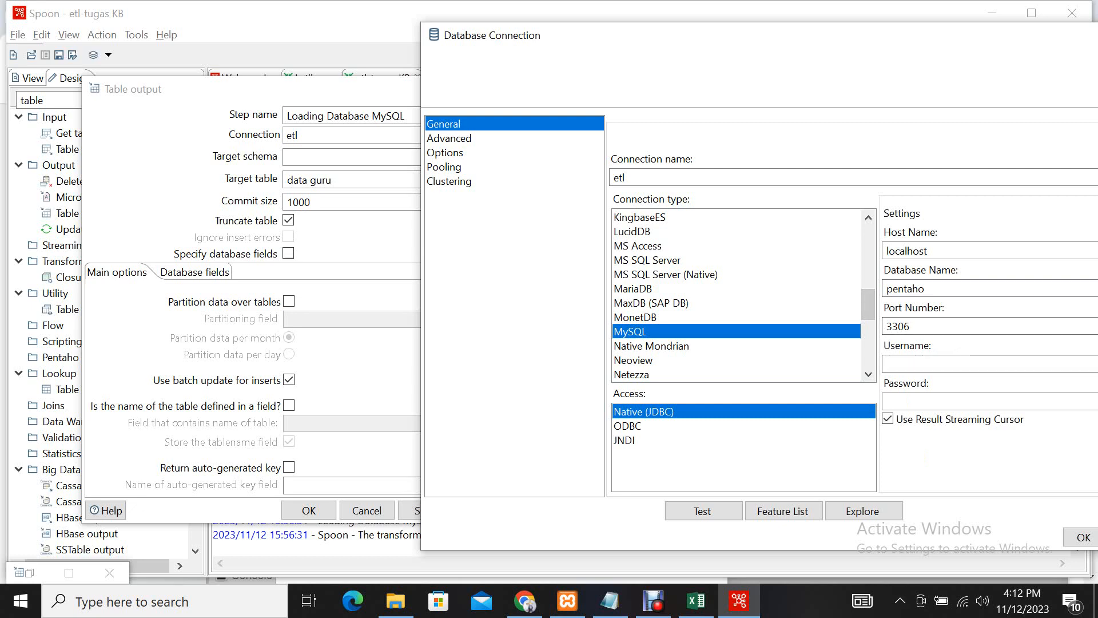
Check the MySQL port in the XAMPP Control Panel and set the connection's username to root.
{"action": "left_click", "coordinate": [567, 601]}
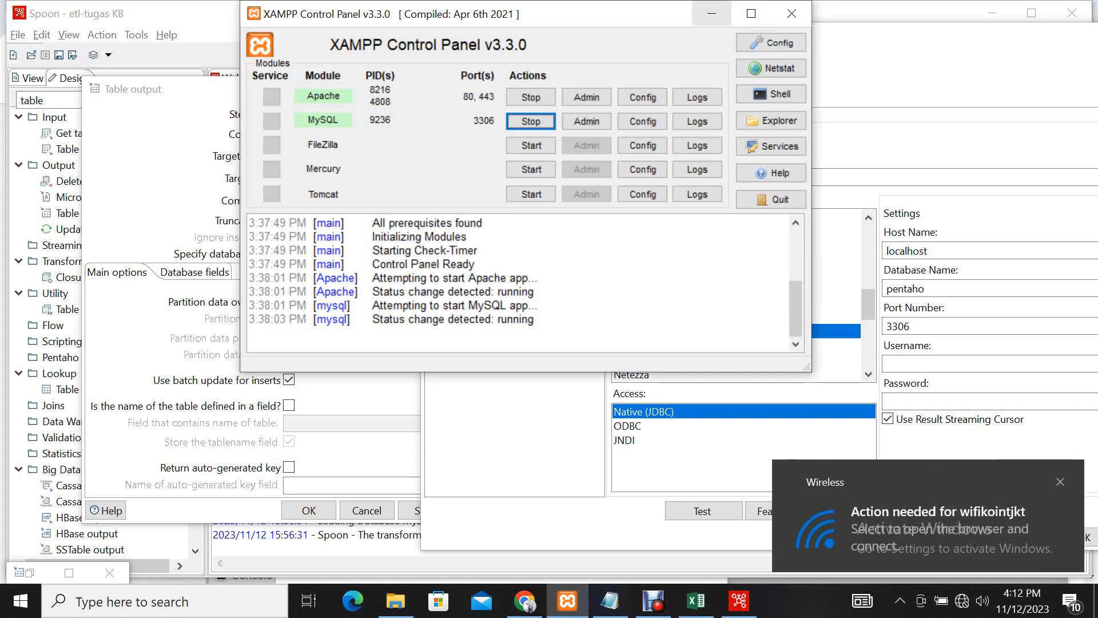
{"action": "left_click", "coordinate": [711, 13]}
{"action": "left_click", "coordinate": [914, 363]}
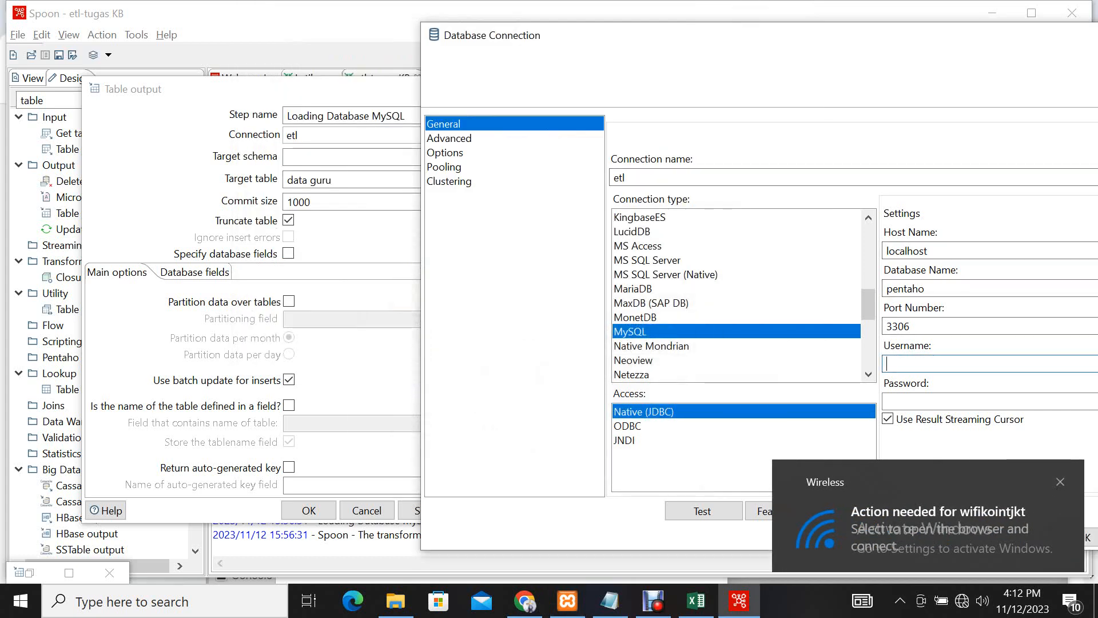
{"action": "type", "text": "root"}
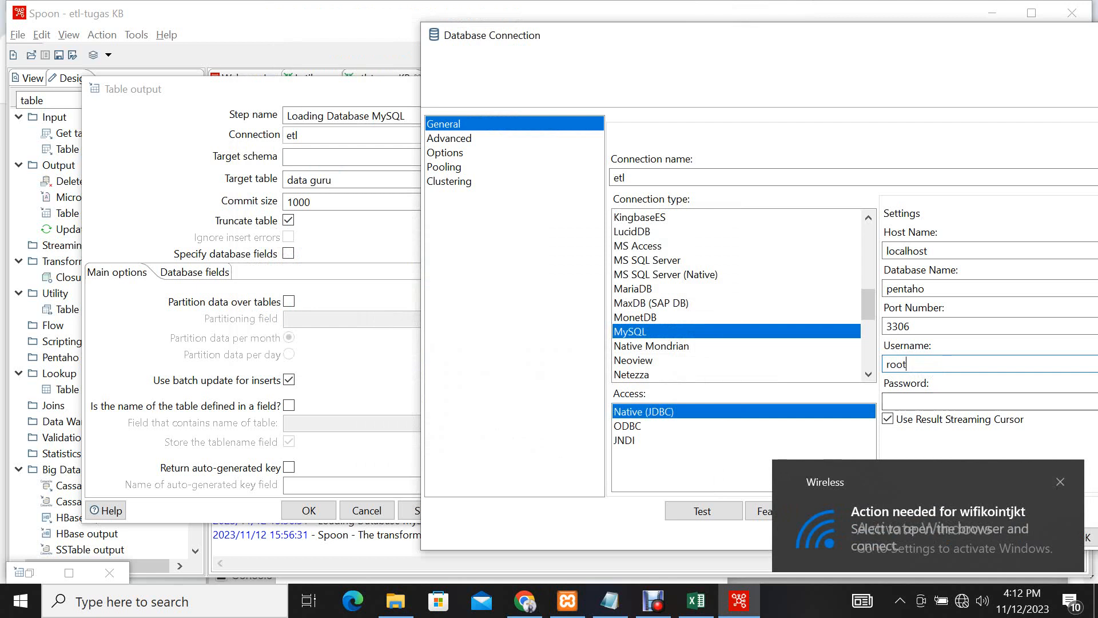
Test the etl database connection, highlight the result text, and close the test message.
{"action": "left_click", "coordinate": [703, 510]}
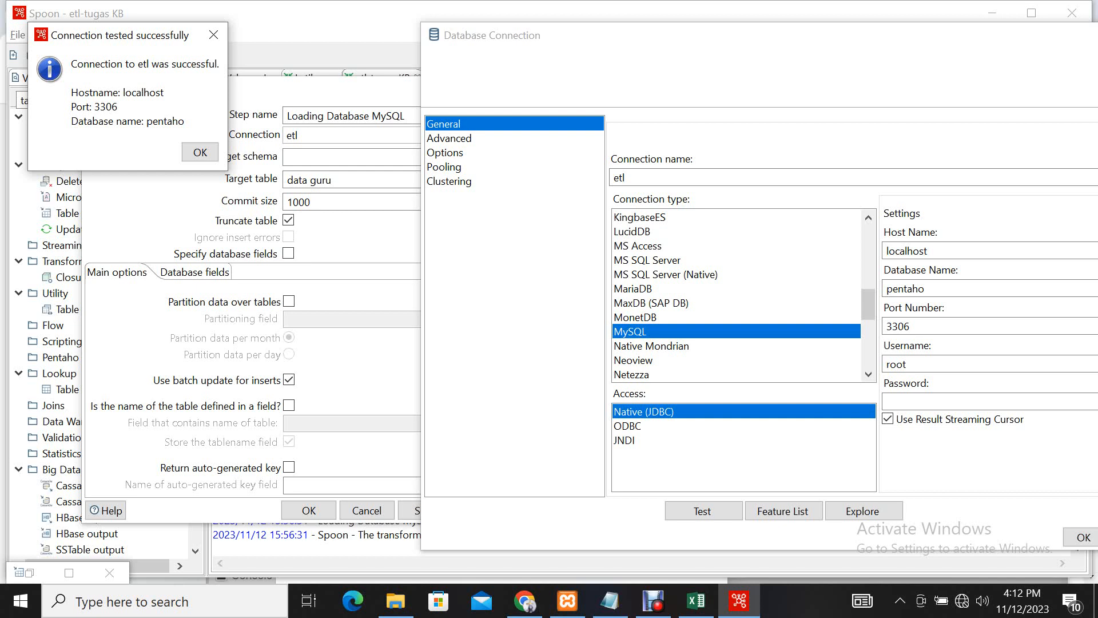
{"action": "left_click_drag", "start_coordinate": [71, 63], "coordinate": [184, 121]}
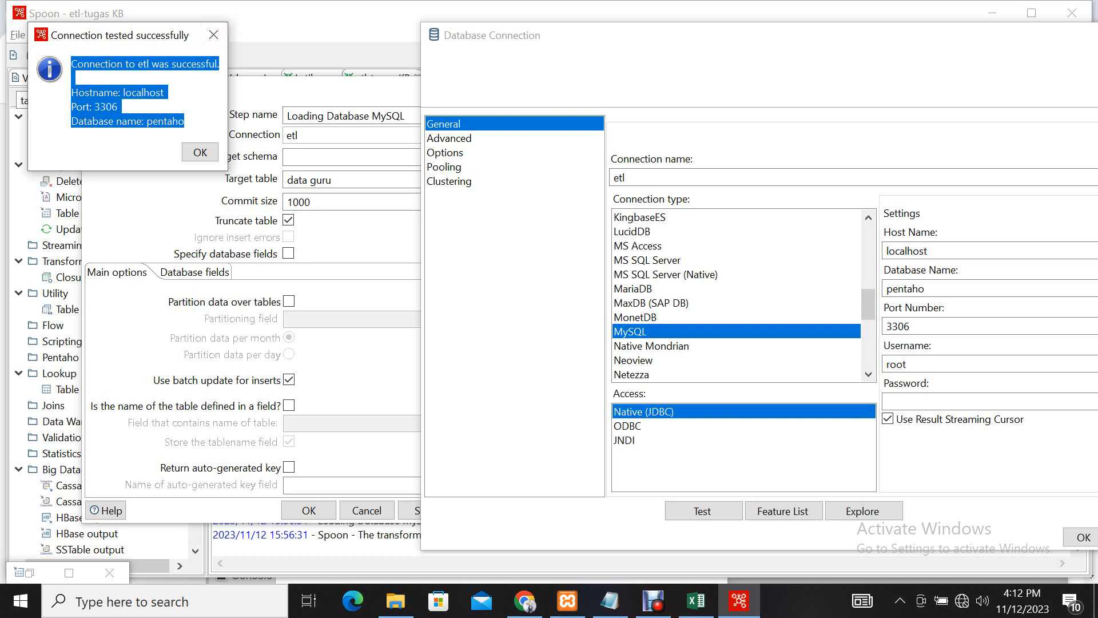
{"action": "left_click", "coordinate": [214, 35]}
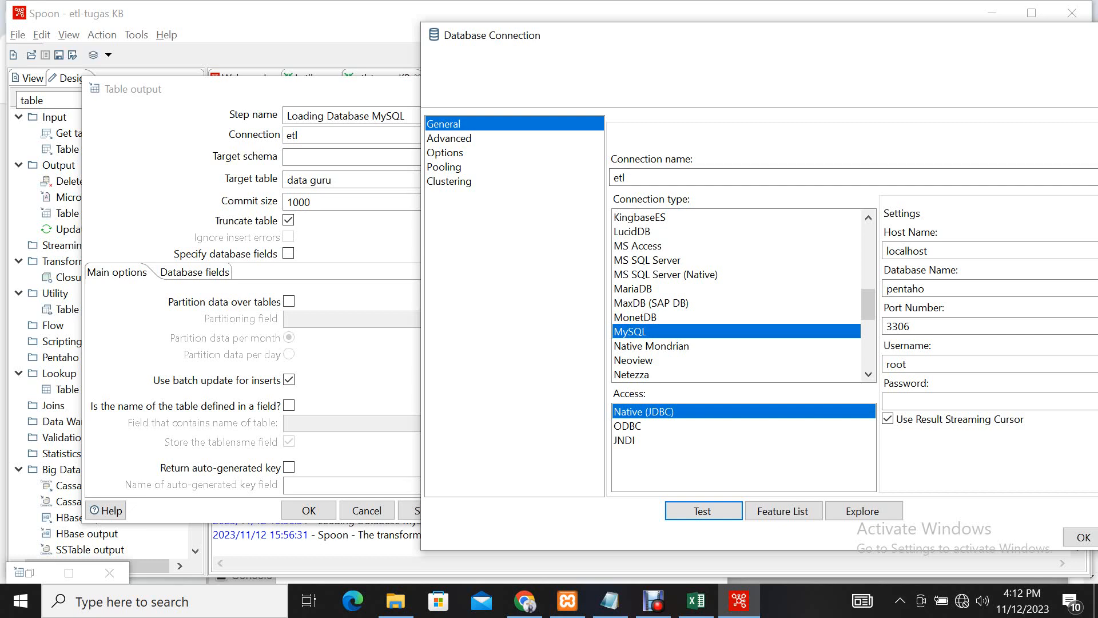
Switch to the Notepad notes and highlight the MySQL driver instructions and the Connector/J download link in item 4.
{"action": "left_click", "coordinate": [524, 601]}
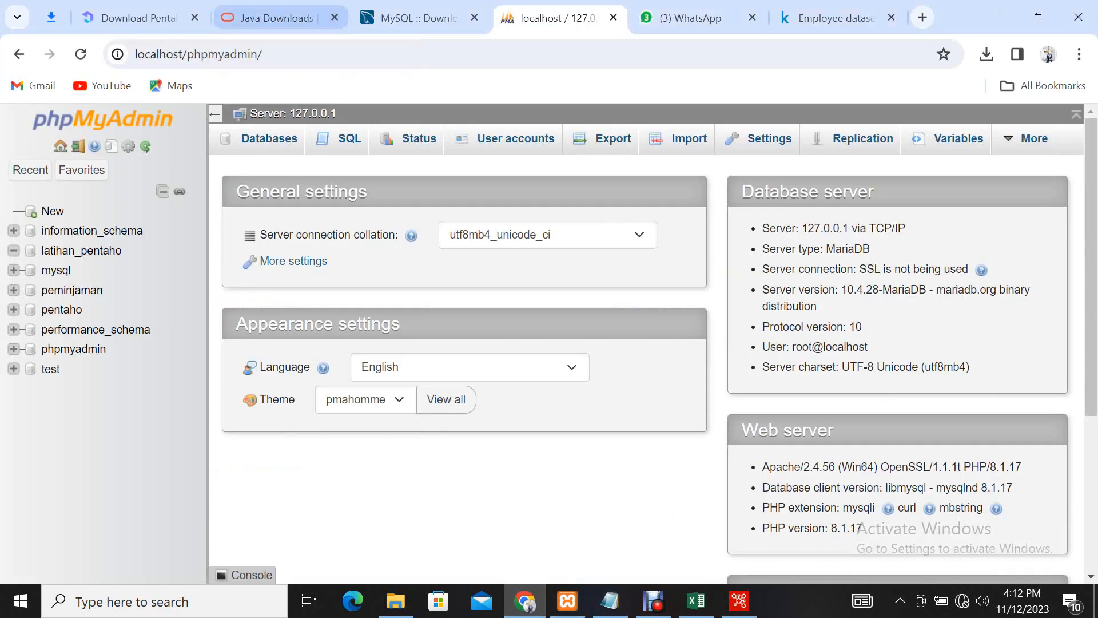
{"action": "left_click", "coordinate": [610, 600]}
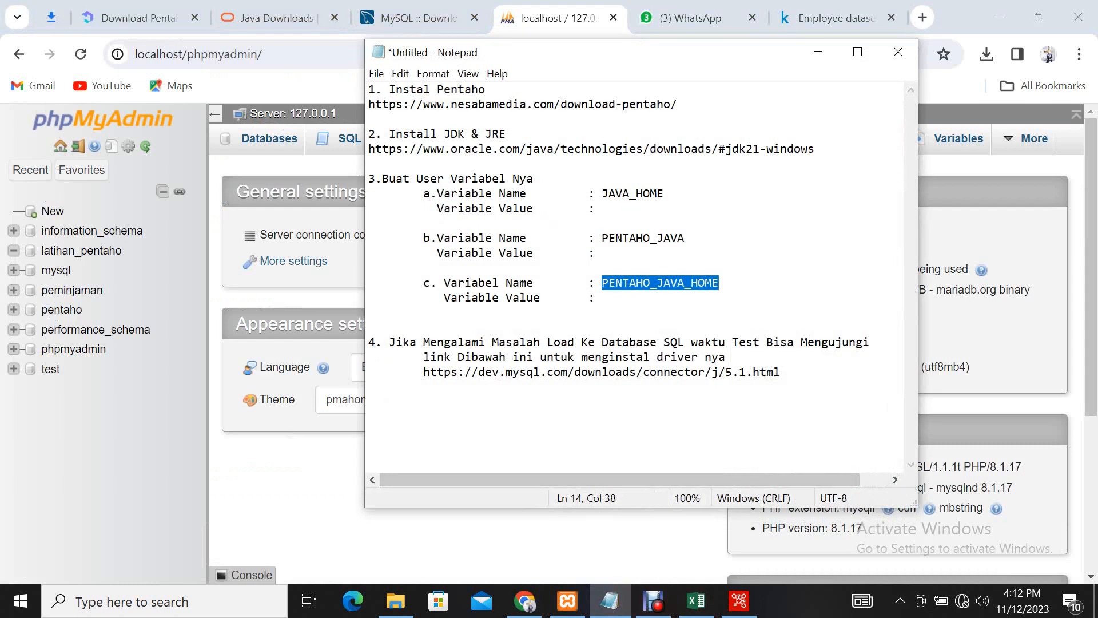
{"action": "left_click_drag", "start_coordinate": [389, 342], "coordinate": [725, 357]}
{"action": "left_click", "coordinate": [815, 342]}
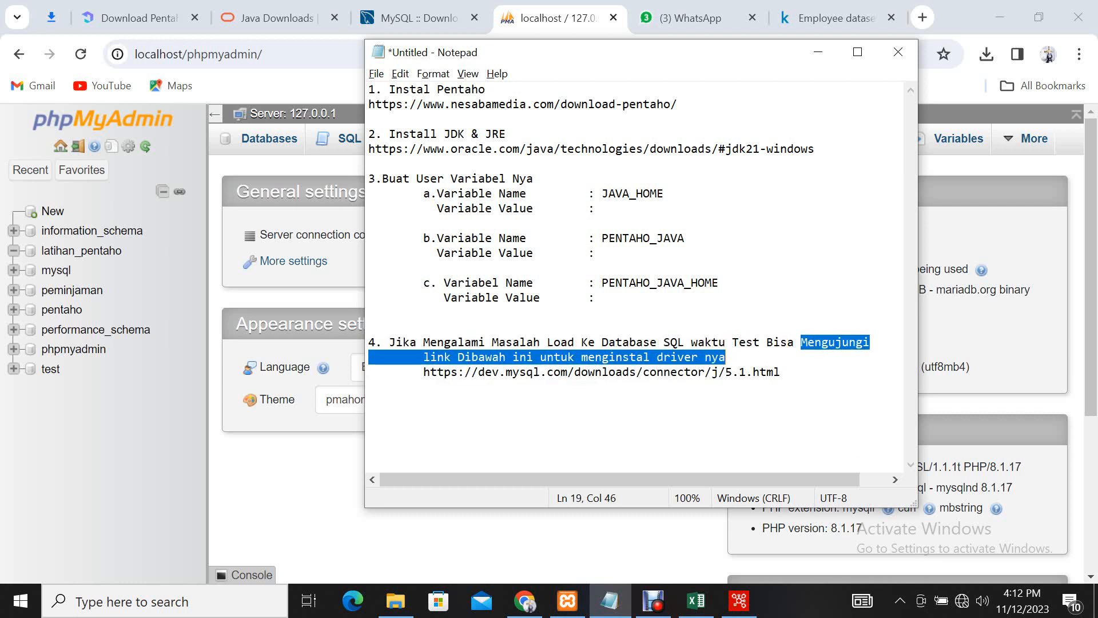
{"action": "left_click_drag", "start_coordinate": [424, 372], "coordinate": [781, 372]}
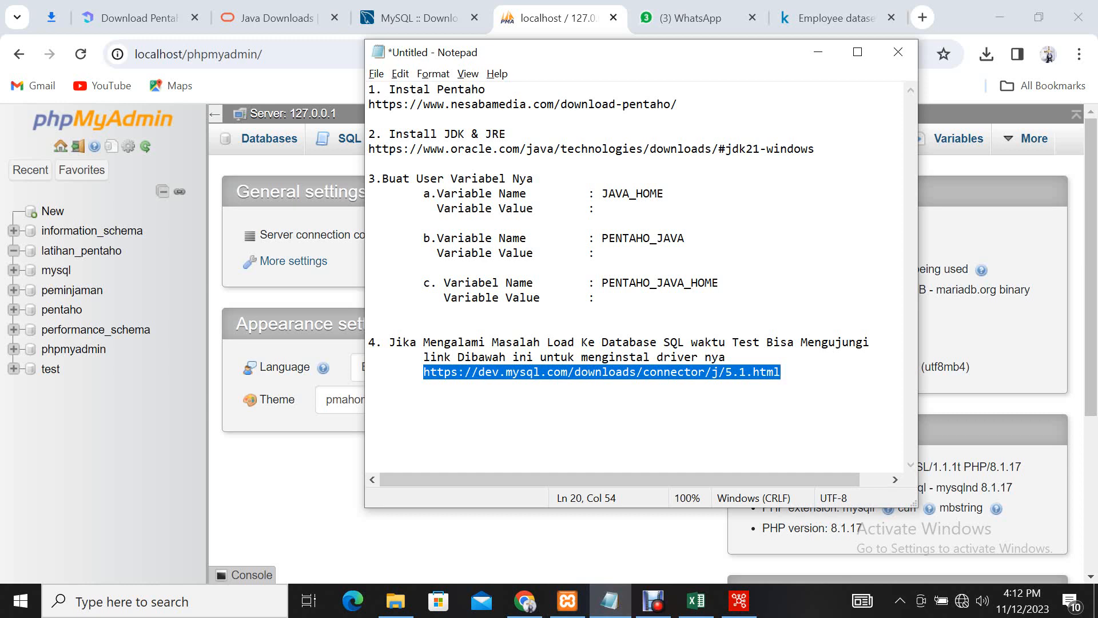
View the MySQL Connector/J download page in the browser, choose Platform Independent, and go to the archived versions.
{"action": "left_click", "coordinate": [525, 600]}
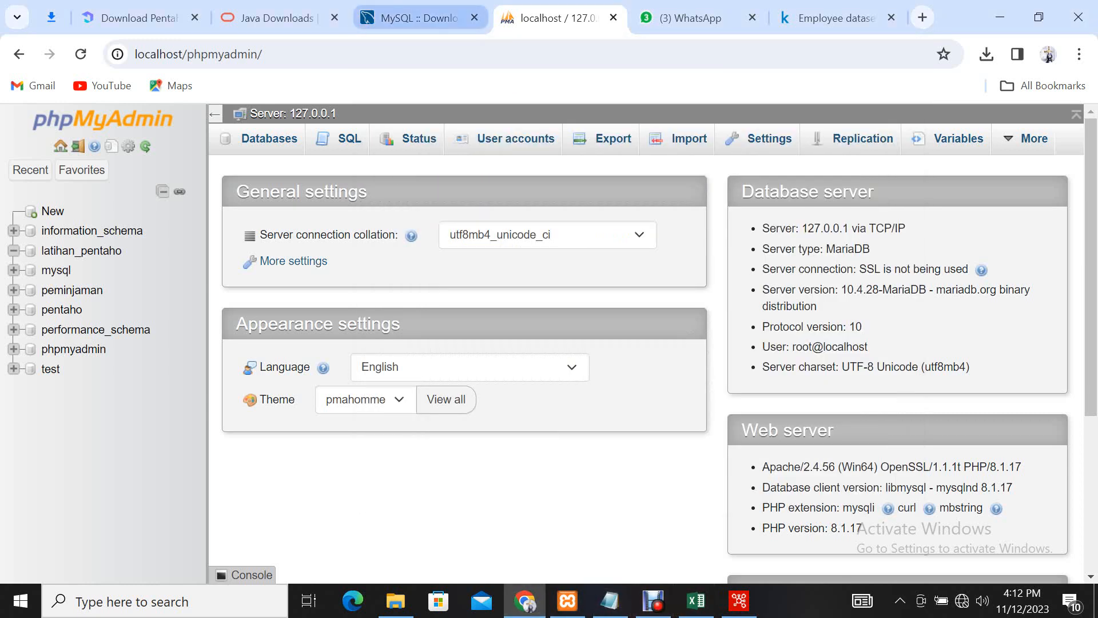
{"action": "left_click", "coordinate": [420, 17]}
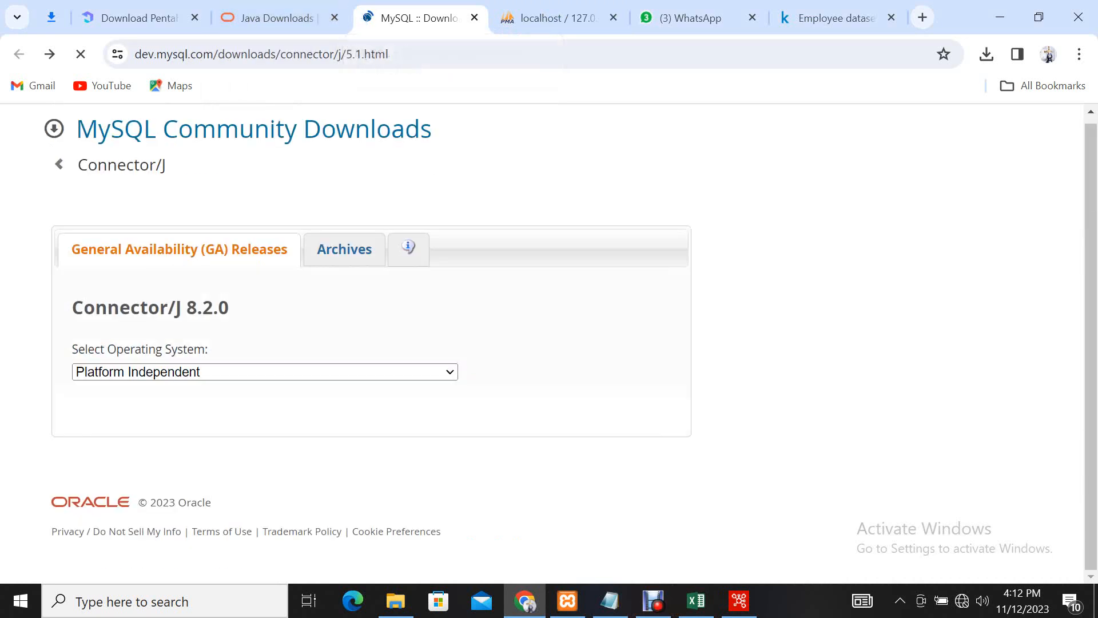
{"action": "left_click", "coordinate": [265, 372]}
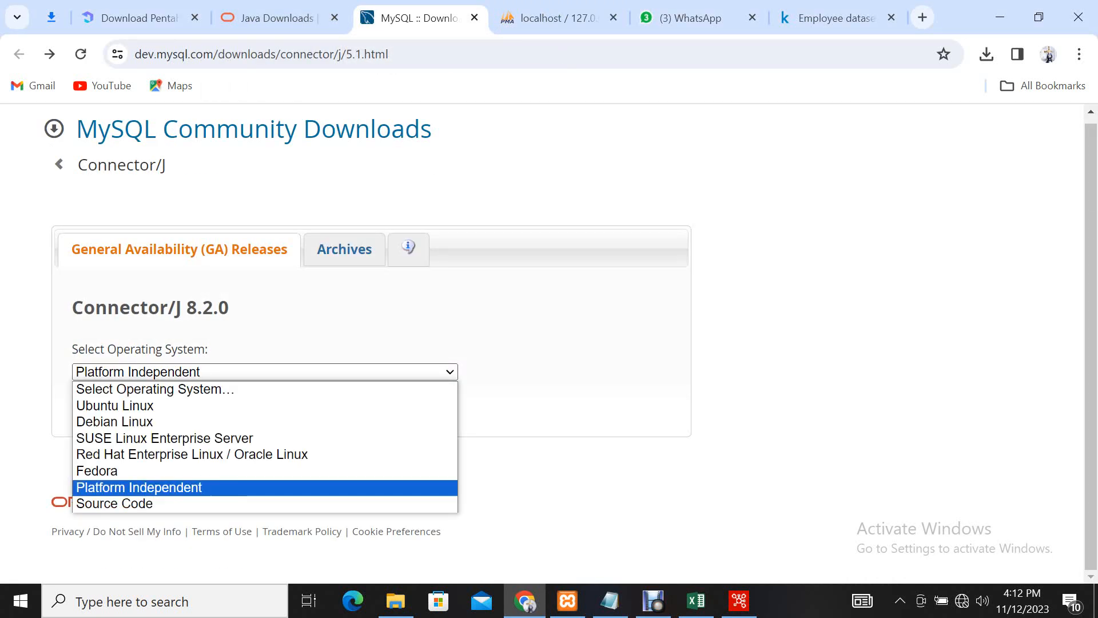
{"action": "left_click", "coordinate": [264, 487]}
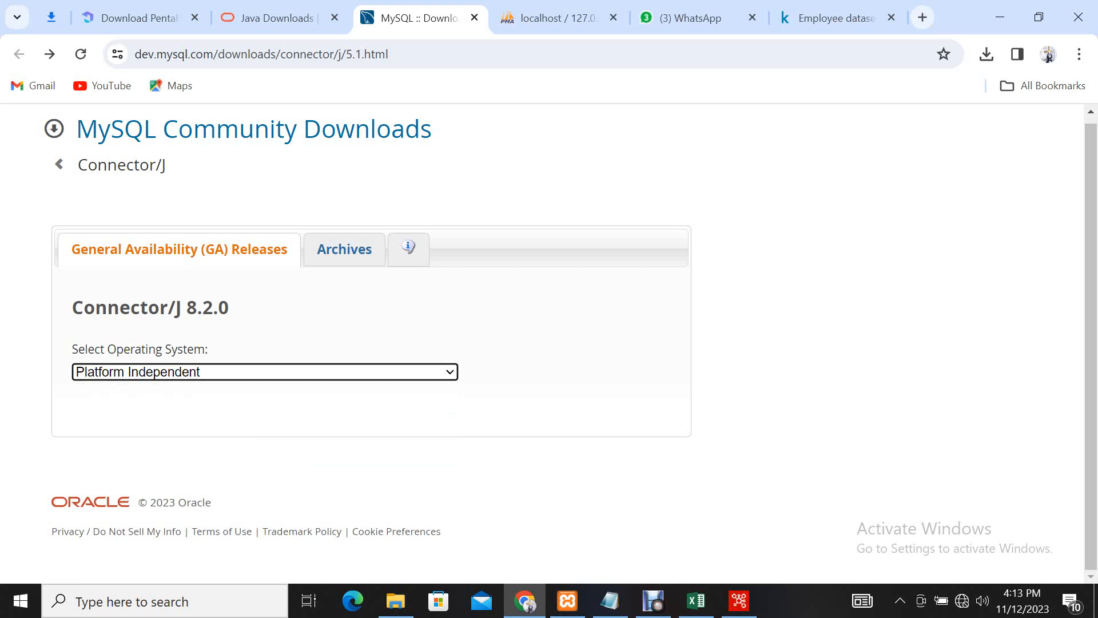
{"action": "left_click", "coordinate": [264, 372]}
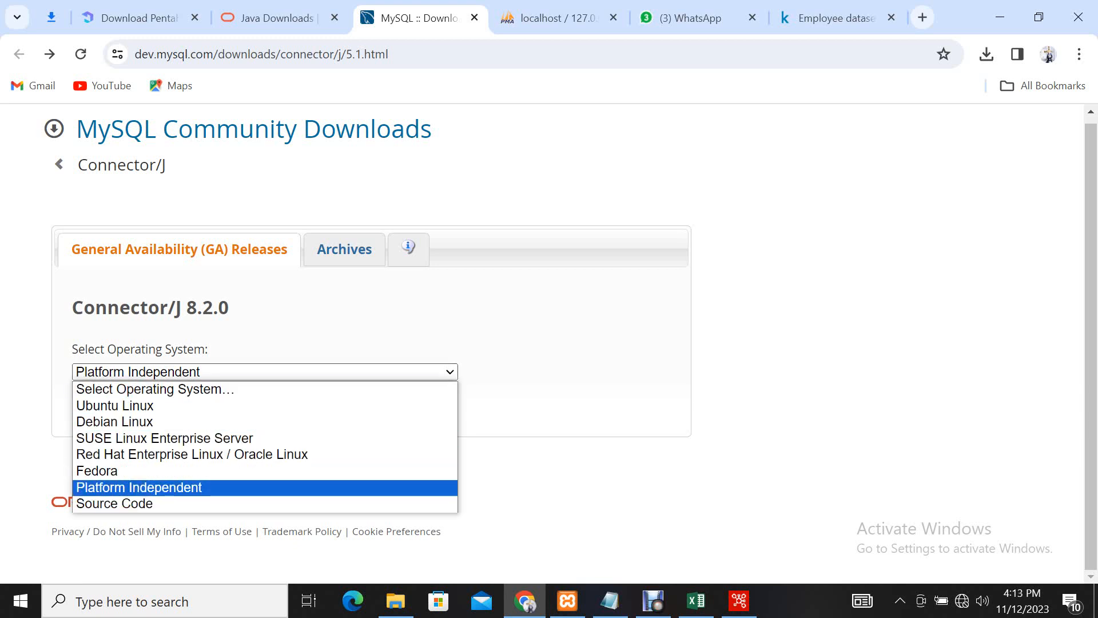
{"action": "left_click", "coordinate": [265, 487]}
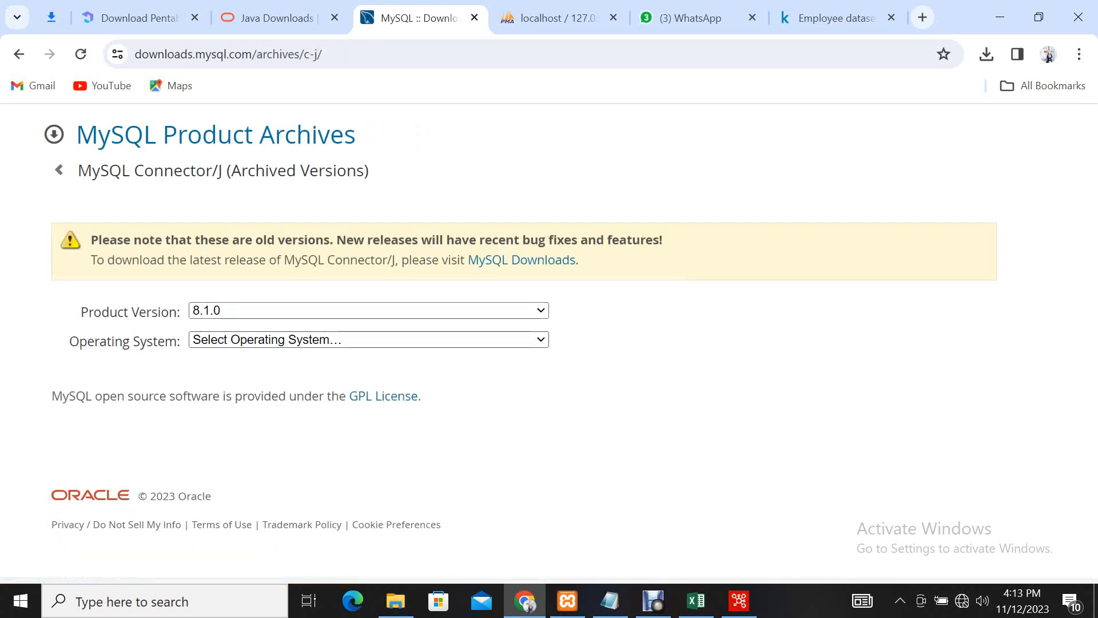
Show the Platform Independent downloads for the archived Connector/J 8.1.0 and examine the available packages.
{"action": "left_click", "coordinate": [368, 340]}
{"action": "left_click", "coordinate": [369, 450]}
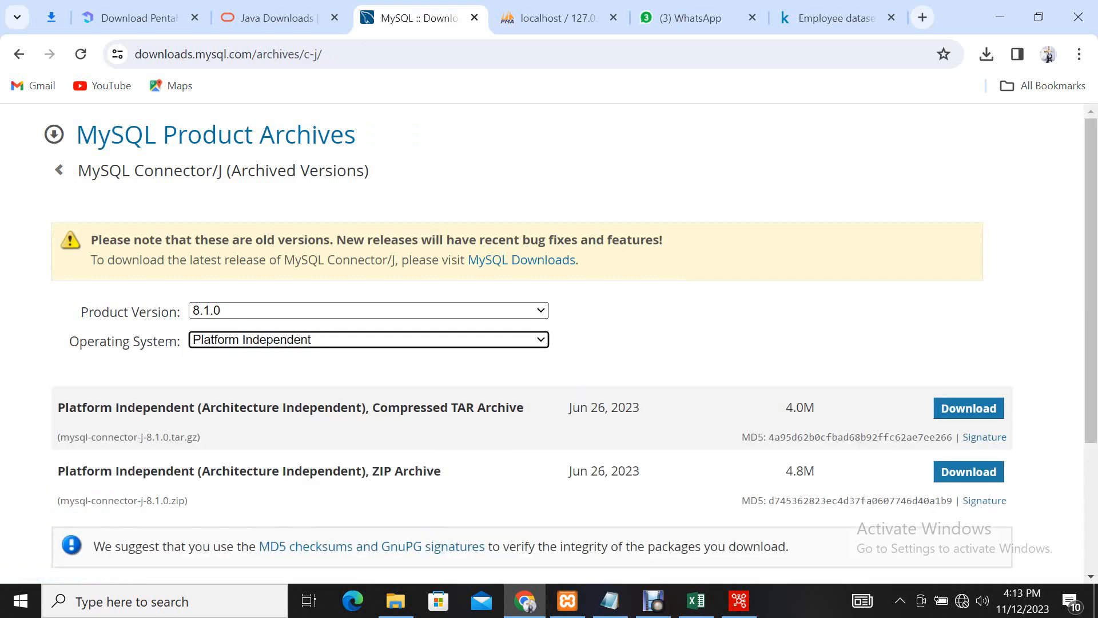
{"action": "scroll", "coordinate": [549, 343], "scroll_direction": "down", "scroll_amount": 1}
{"action": "scroll", "coordinate": [549, 343], "scroll_direction": "down", "scroll_amount": 2}
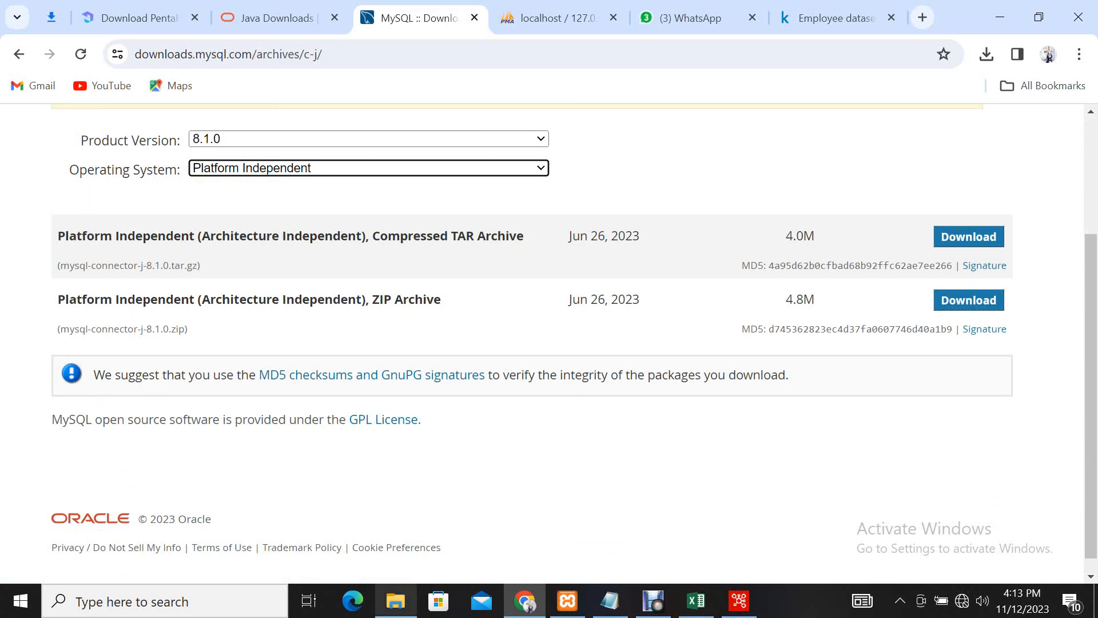
Switch to the Downloads folder in File Explorer and open the mysql-connector-j-8.2.0 folder.
{"action": "left_click", "coordinate": [395, 600]}
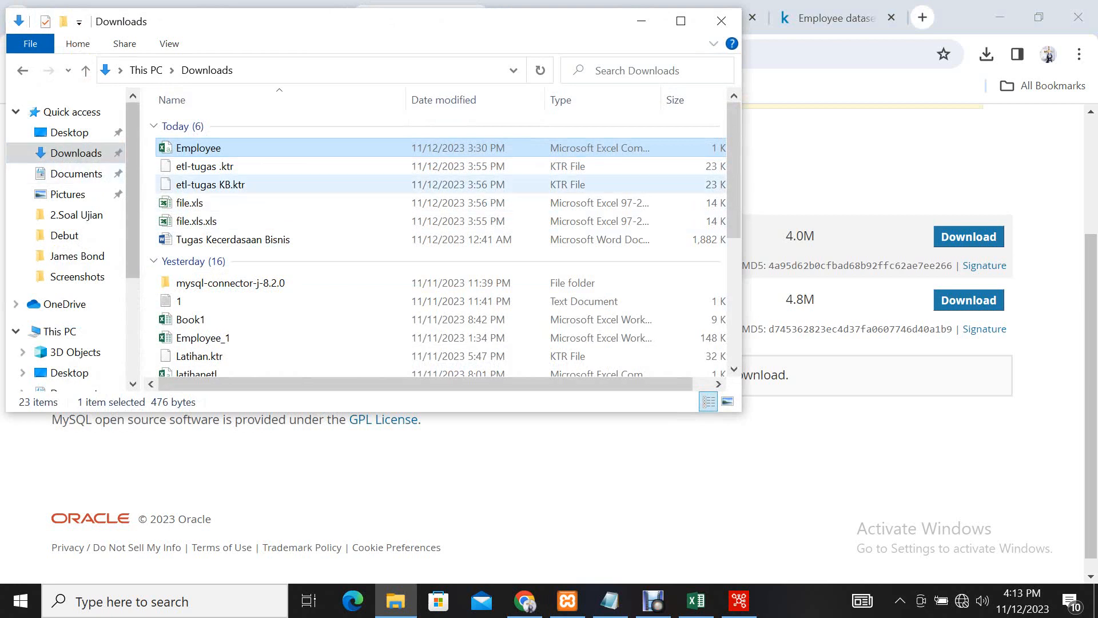
{"action": "scroll", "coordinate": [400, 239], "scroll_direction": "down", "scroll_amount": 1}
{"action": "double_click", "coordinate": [231, 239]}
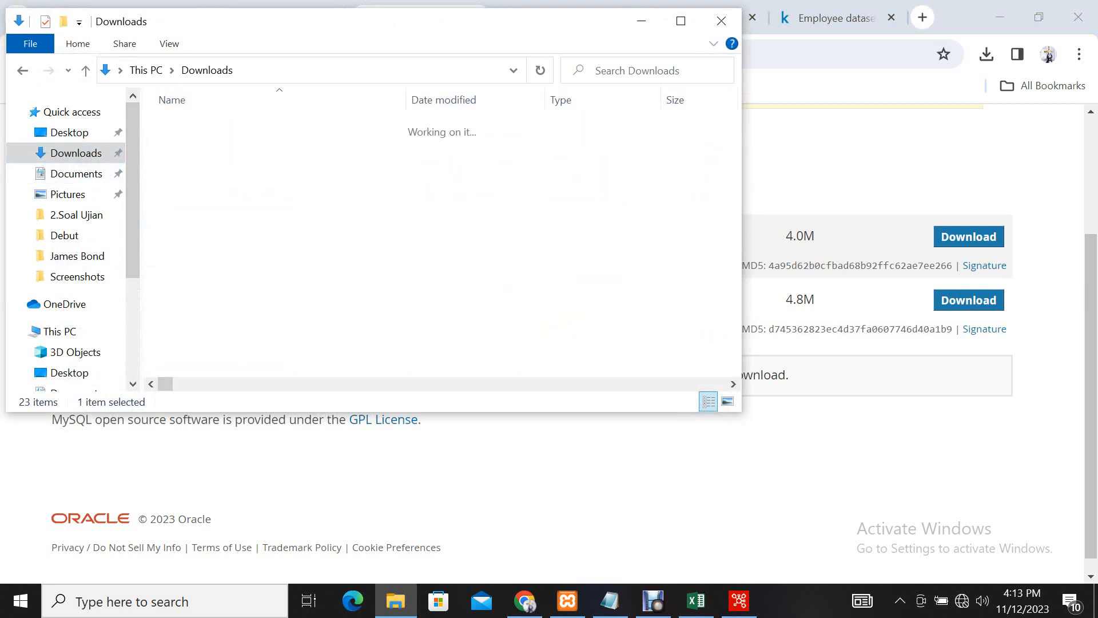
Open the inner mysql-connector-j-8.2.0 folder within Downloads and select all of its extracted driver files.
{"action": "key", "text": "alt+Left"}
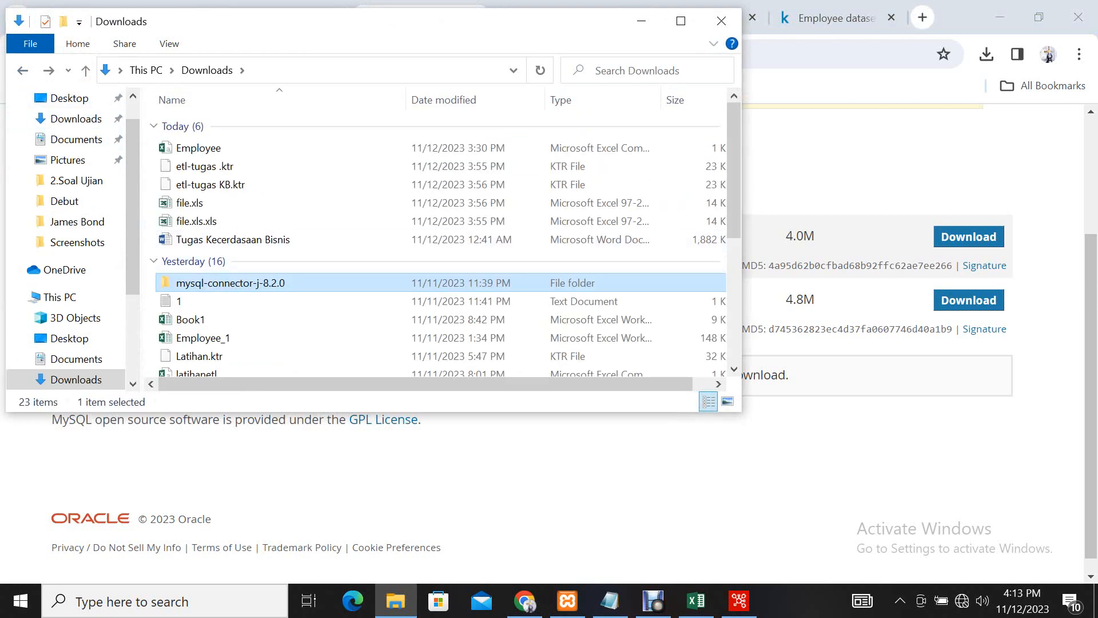
{"action": "double_click", "coordinate": [258, 283]}
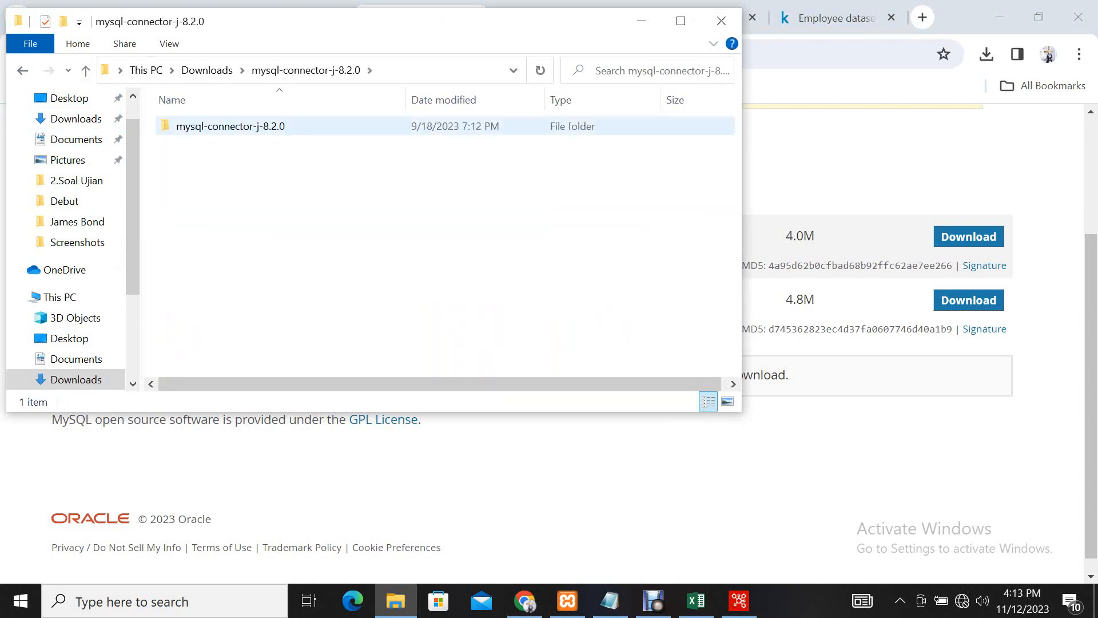
{"action": "double_click", "coordinate": [269, 126]}
{"action": "key", "text": "ctrl+a"}
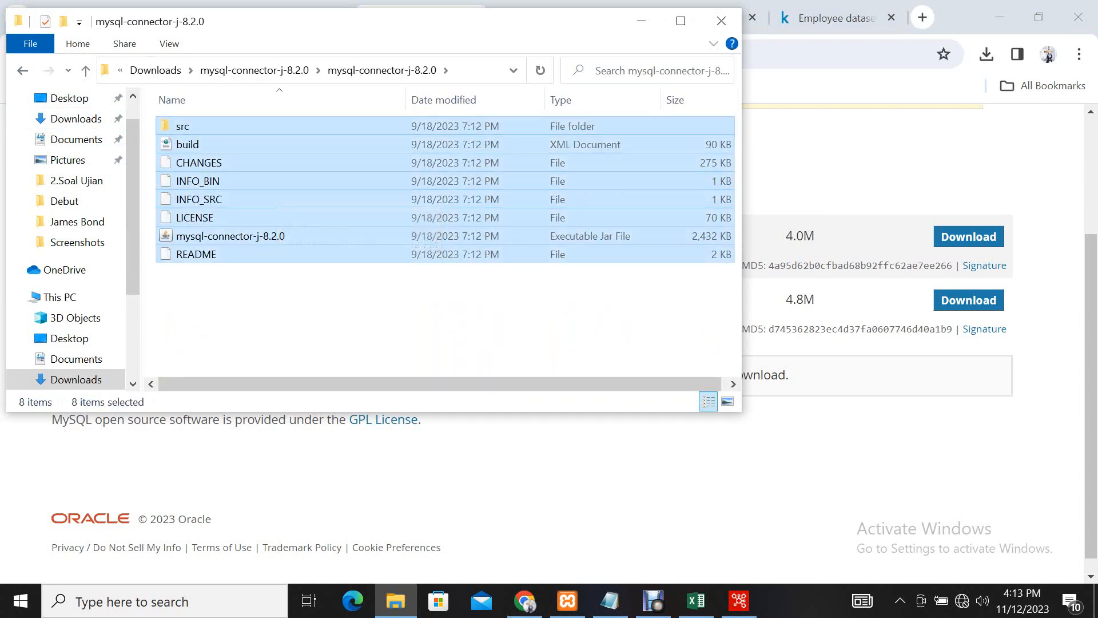
Go to the lib folder of data-integration under Program Files on Local Disk (C:).
{"action": "scroll", "coordinate": [75, 321], "scroll_direction": "down", "scroll_amount": 2}
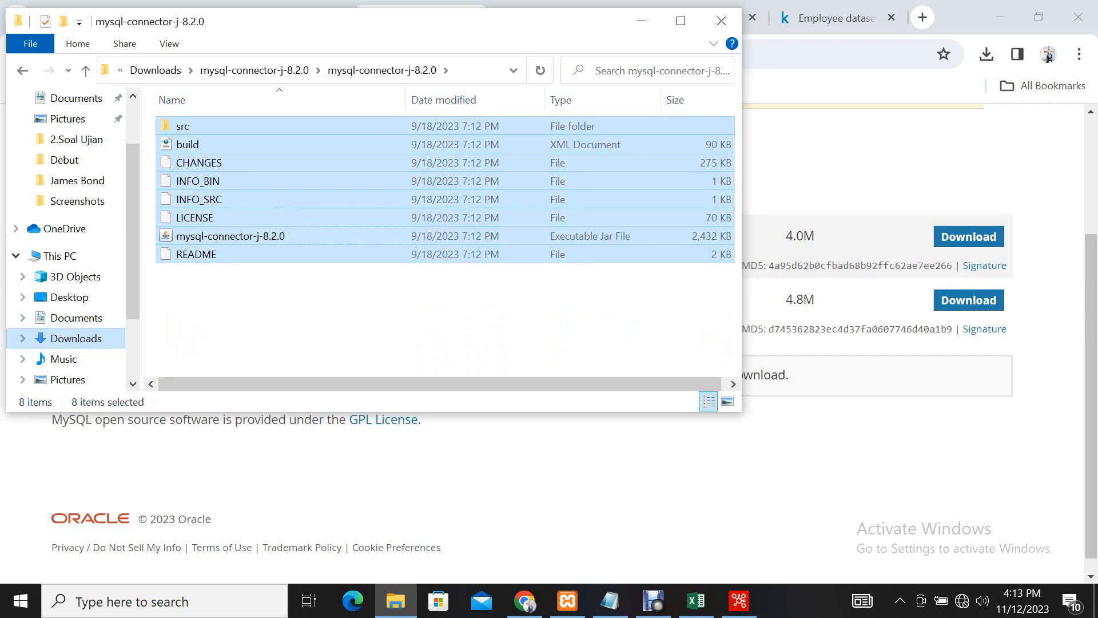
{"action": "left_click", "coordinate": [74, 359]}
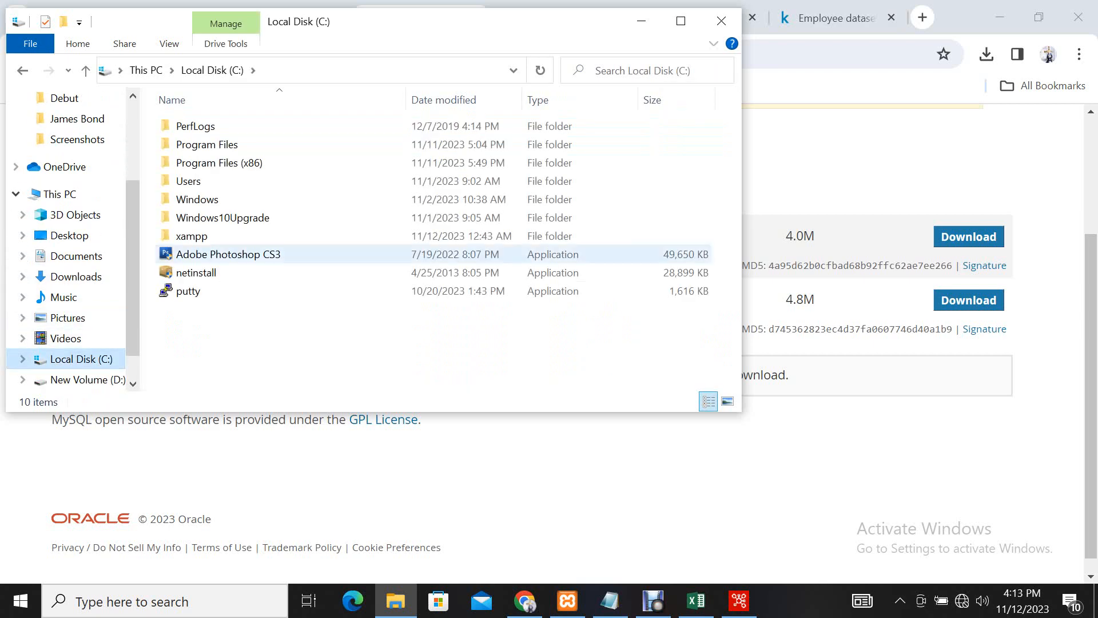
{"action": "double_click", "coordinate": [206, 144]}
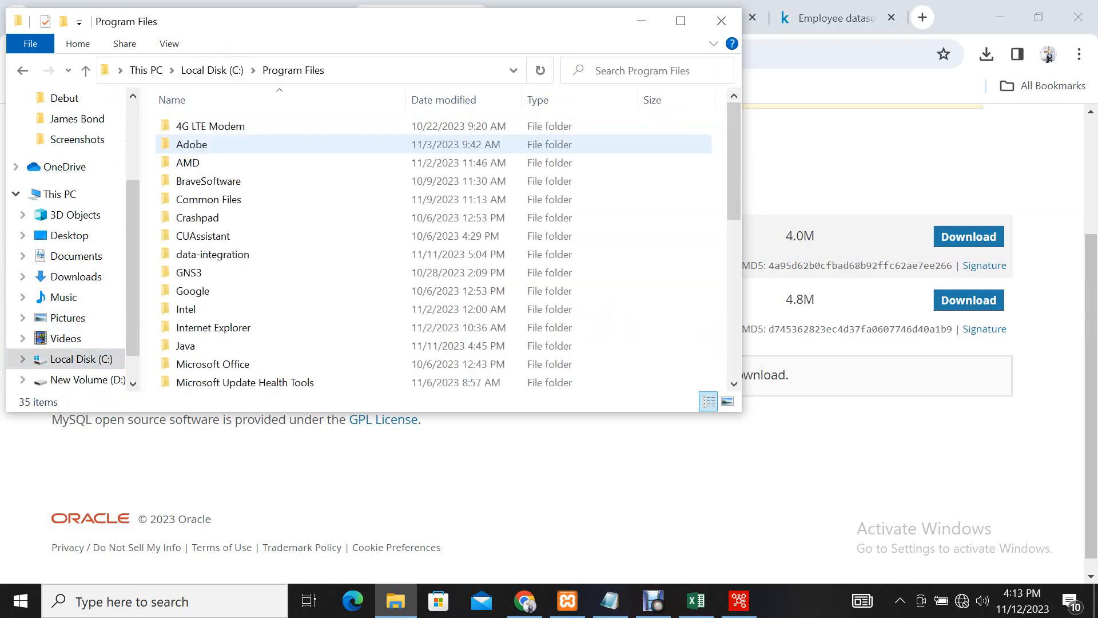
{"action": "scroll", "coordinate": [229, 235], "scroll_direction": "down", "scroll_amount": 3}
{"action": "scroll", "coordinate": [229, 235], "scroll_direction": "down", "scroll_amount": 1}
{"action": "scroll", "coordinate": [229, 235], "scroll_direction": "up", "scroll_amount": 2}
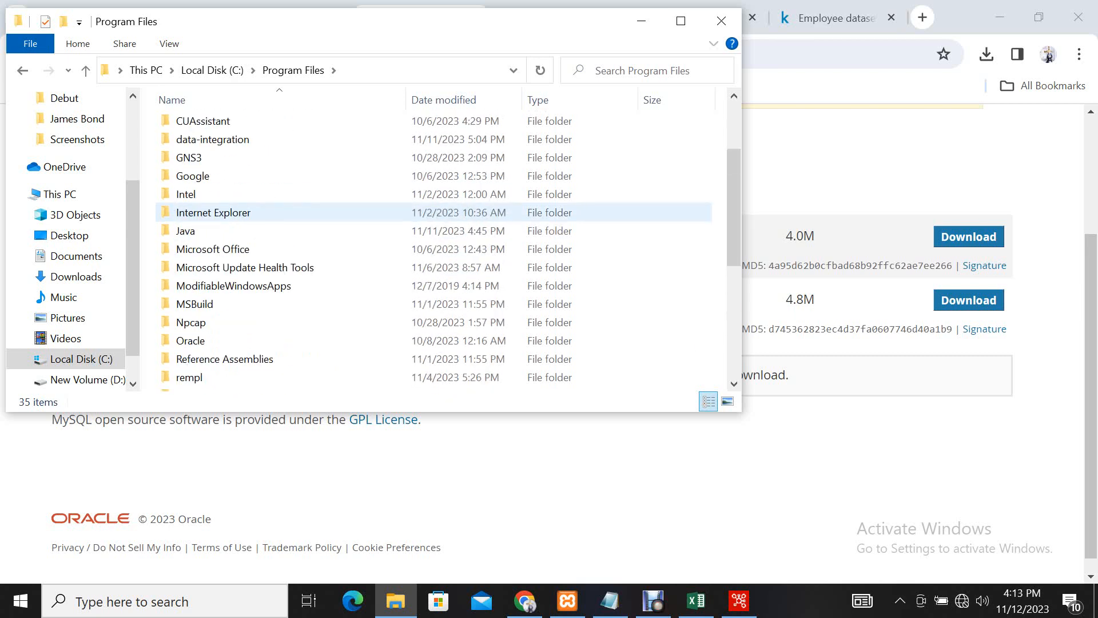
{"action": "double_click", "coordinate": [189, 236]}
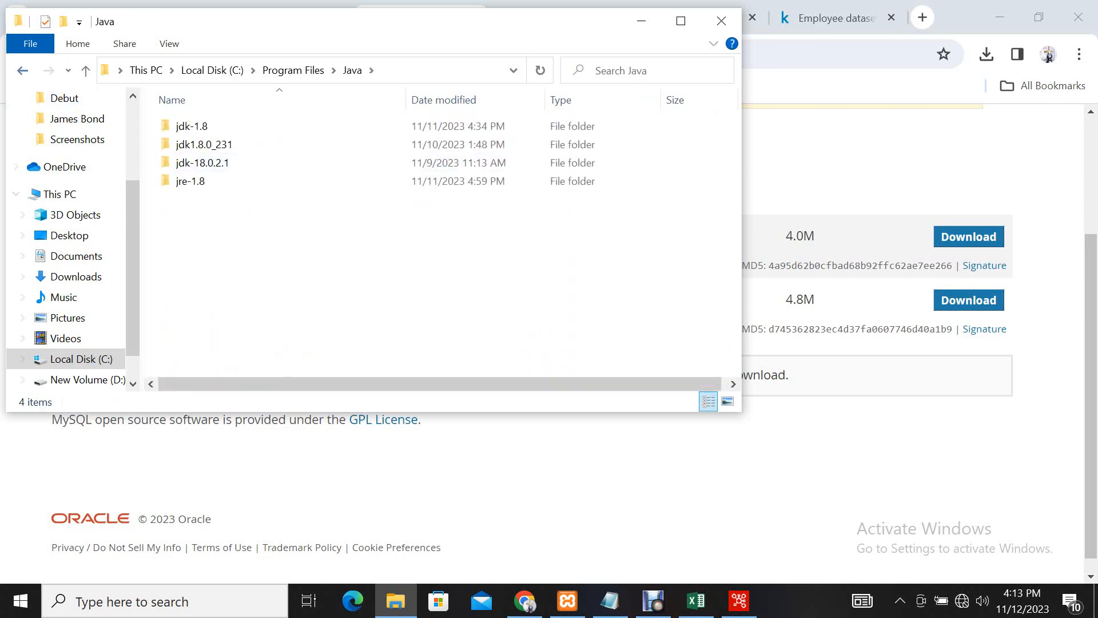
{"action": "left_click", "coordinate": [22, 71]}
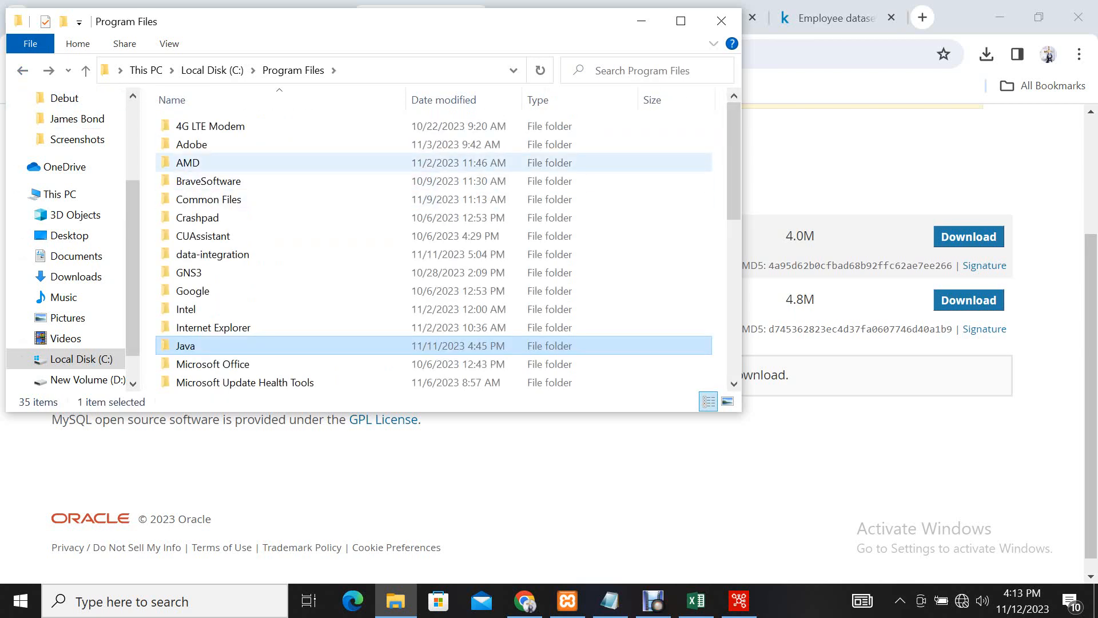
{"action": "scroll", "coordinate": [229, 194], "scroll_direction": "down", "scroll_amount": 2}
{"action": "double_click", "coordinate": [218, 144]}
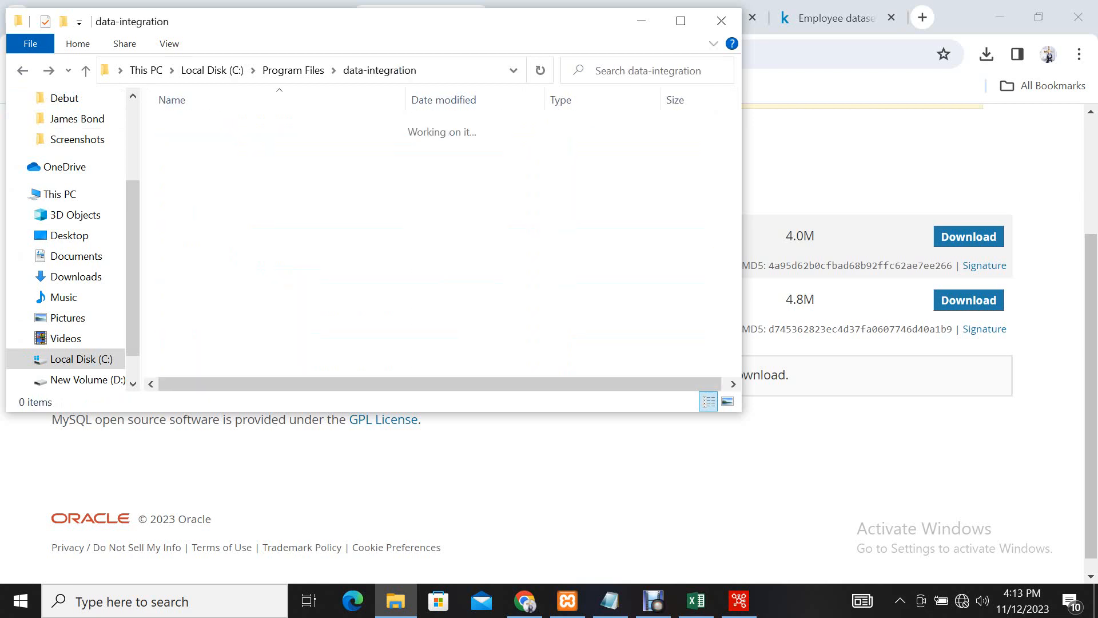
{"action": "double_click", "coordinate": [182, 254]}
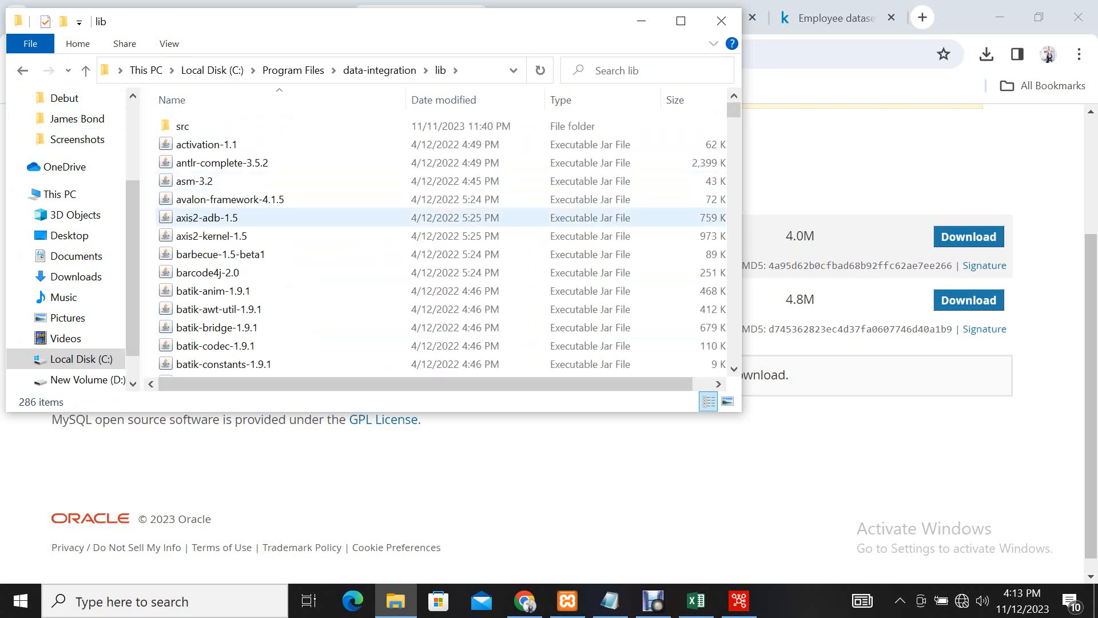
Examine the lib folder's contents for the copied connector files, including its src subfolder, and close File Explorer.
{"action": "scroll", "coordinate": [229, 239], "scroll_direction": "down", "scroll_amount": 20}
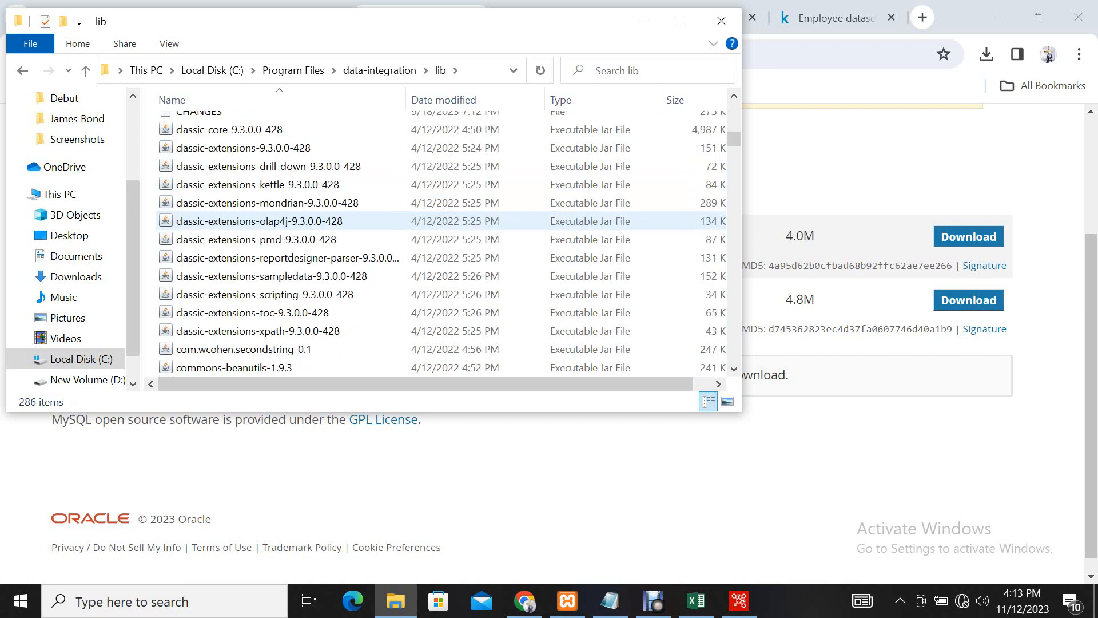
{"action": "scroll", "coordinate": [401, 239], "scroll_direction": "down", "scroll_amount": 15}
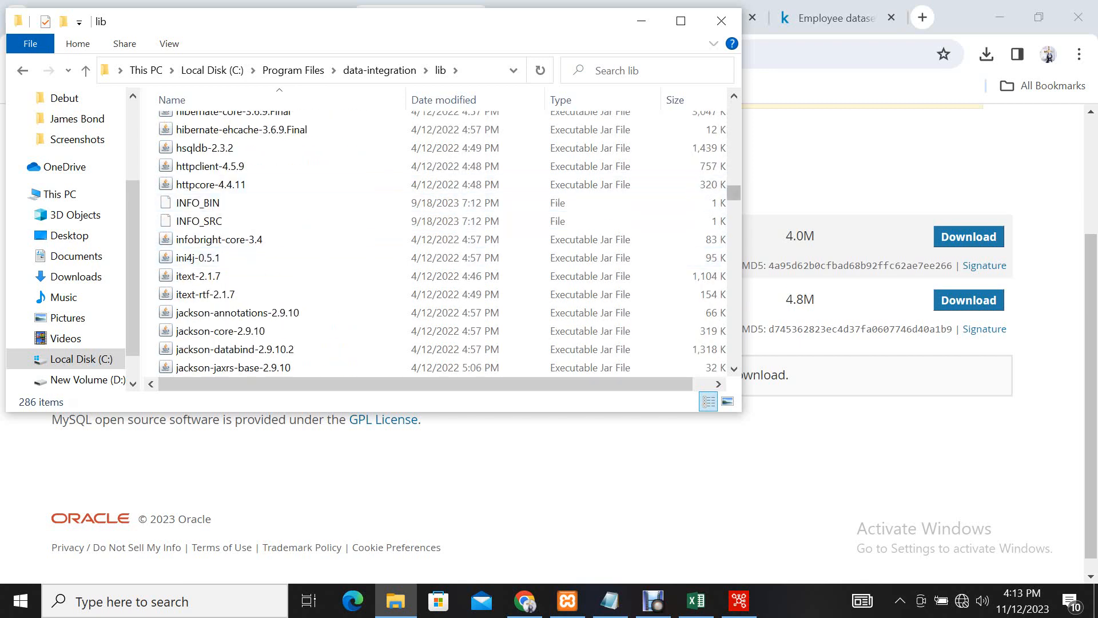
{"action": "scroll", "coordinate": [401, 239], "scroll_direction": "down", "scroll_amount": 4}
{"action": "left_click_drag", "start_coordinate": [734, 218], "coordinate": [733, 110]}
{"action": "scroll", "coordinate": [686, 166], "scroll_direction": "up", "scroll_amount": 1}
{"action": "double_click", "coordinate": [182, 126]}
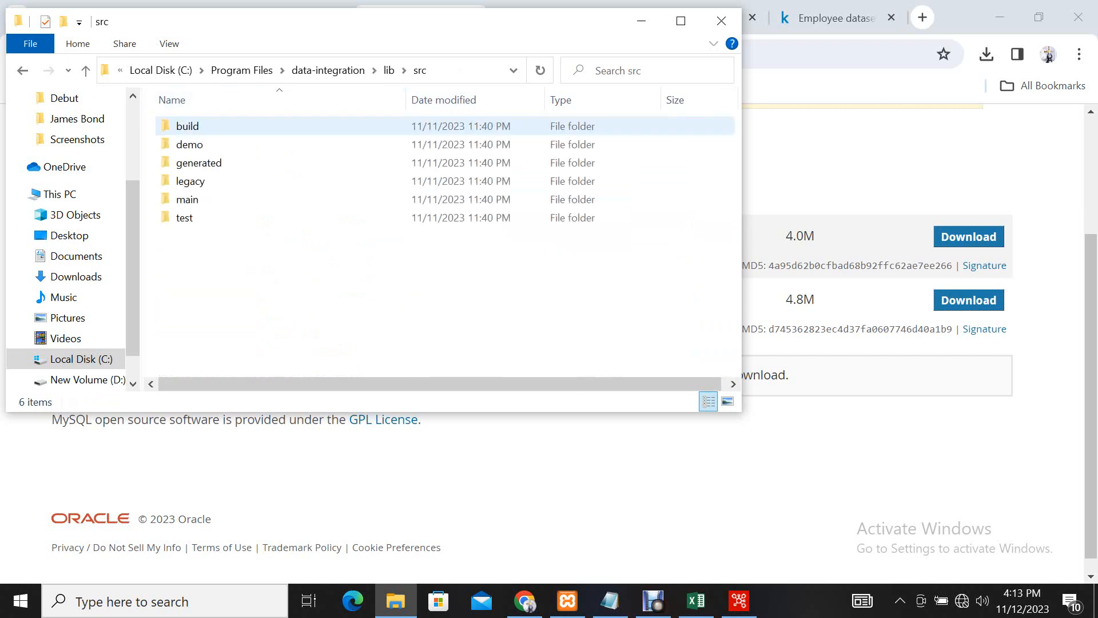
{"action": "key", "text": "alt+Left"}
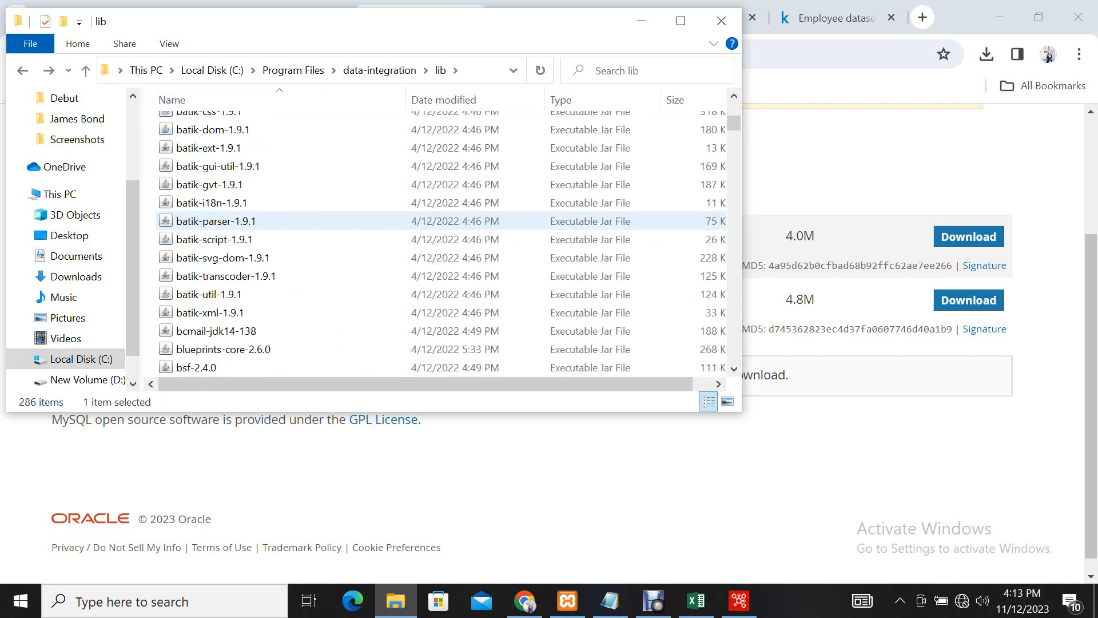
{"action": "scroll", "coordinate": [257, 221], "scroll_direction": "down", "scroll_amount": 5}
{"action": "scroll", "coordinate": [257, 221], "scroll_direction": "down", "scroll_amount": 12}
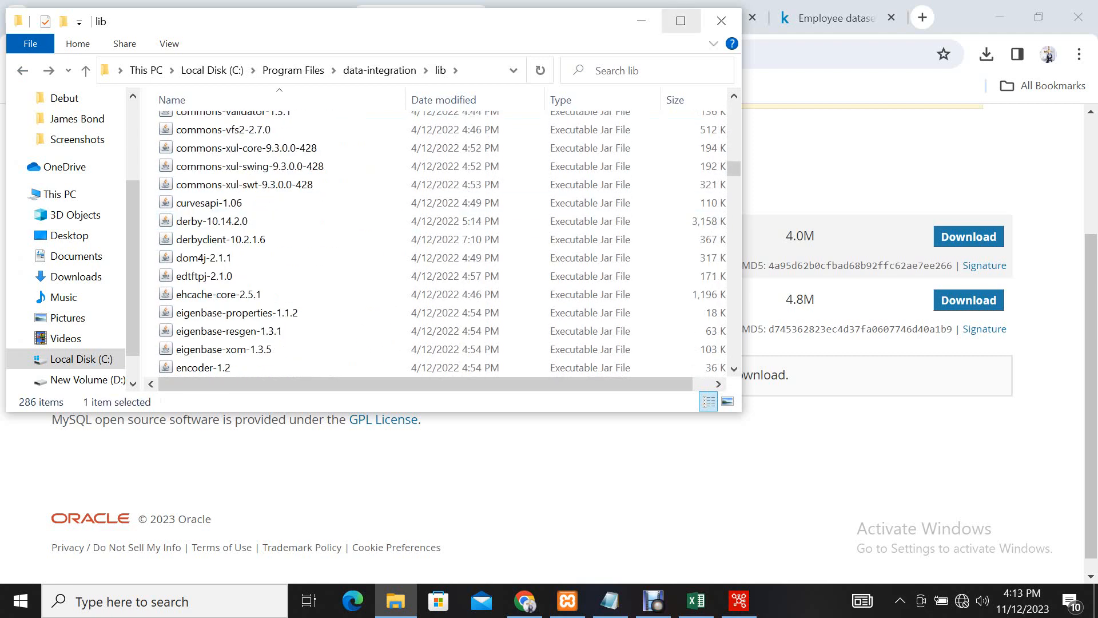
{"action": "left_click", "coordinate": [721, 20]}
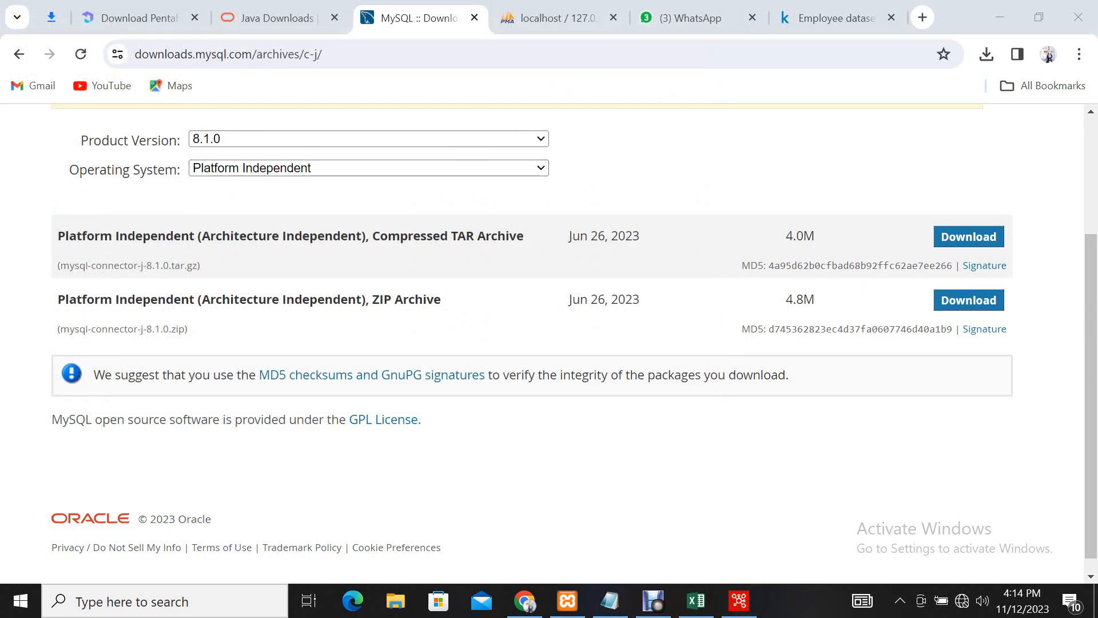
Switch to Spoon and test the etl MySQL connection to the pentaho database on localhost, port 3306.
{"action": "left_click", "coordinate": [739, 600]}
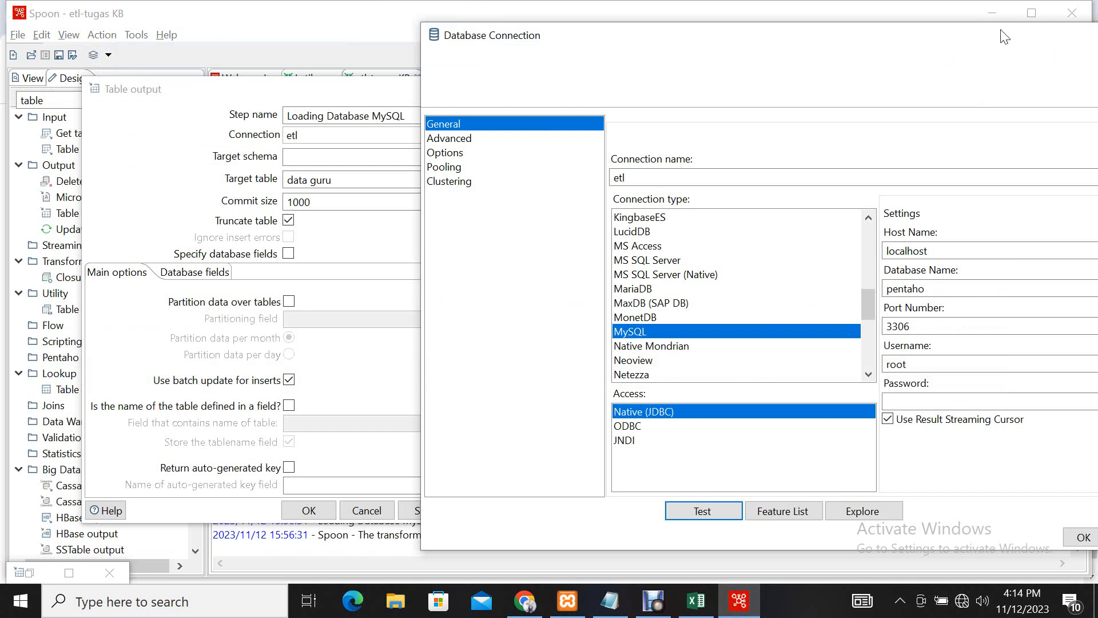
{"action": "left_click_drag", "start_coordinate": [1004, 37], "coordinate": [895, 43]}
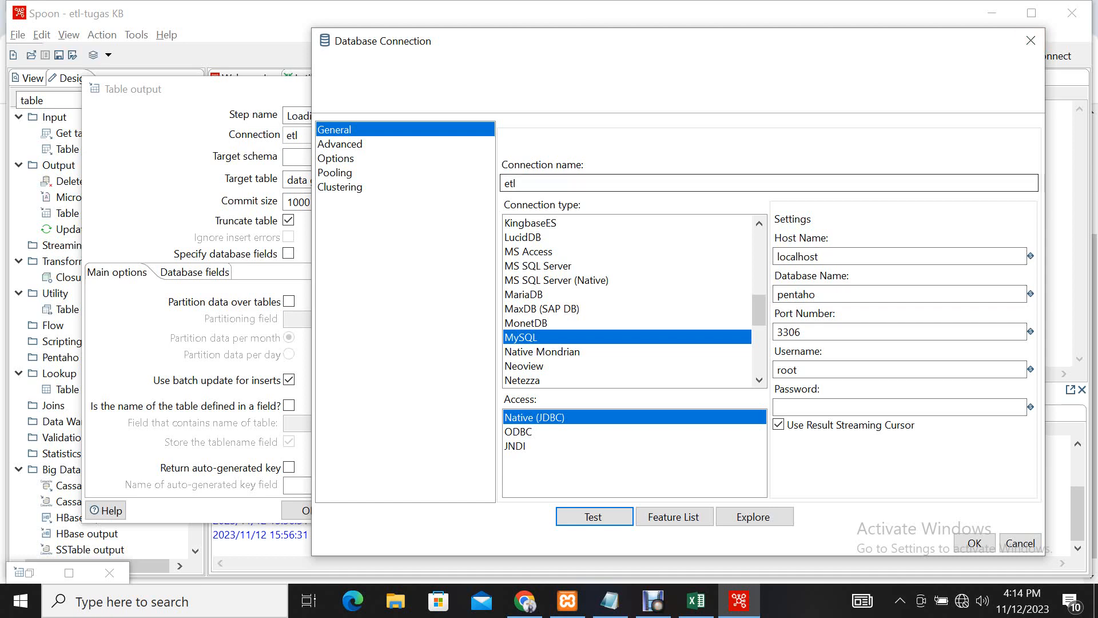
{"action": "left_click_drag", "start_coordinate": [534, 51], "coordinate": [722, 268]}
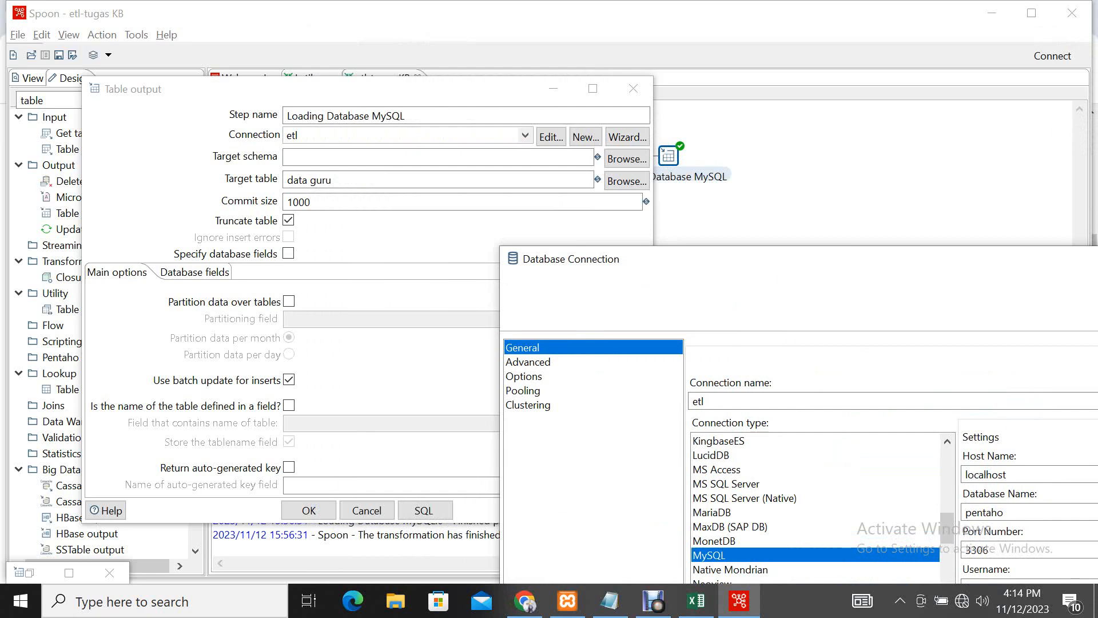
{"action": "left_click_drag", "start_coordinate": [741, 263], "coordinate": [582, 40]}
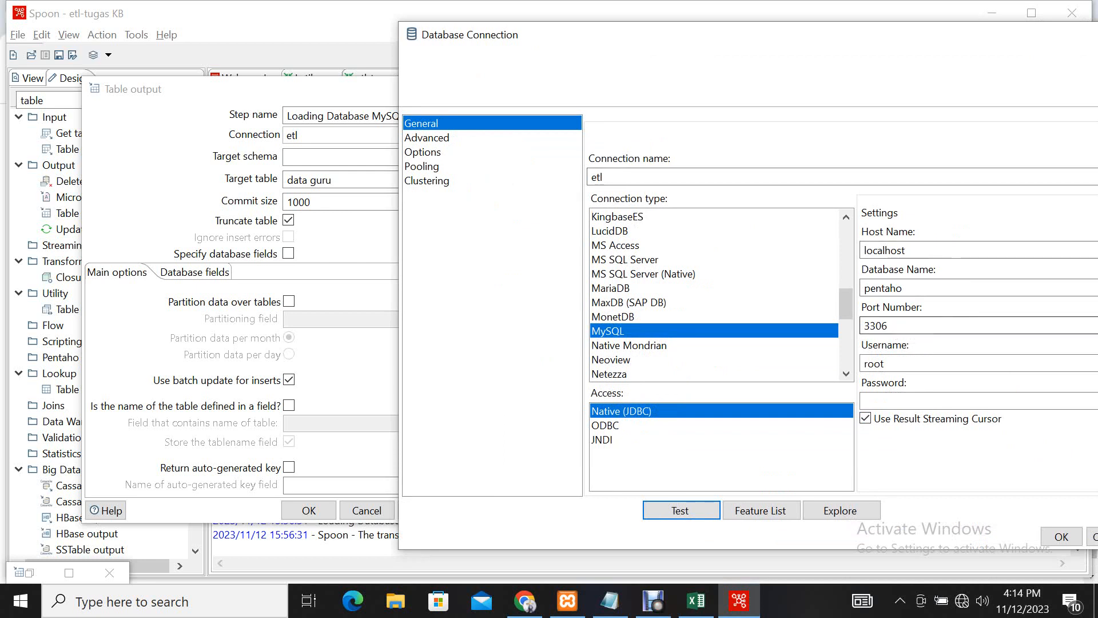
{"action": "left_click", "coordinate": [680, 510]}
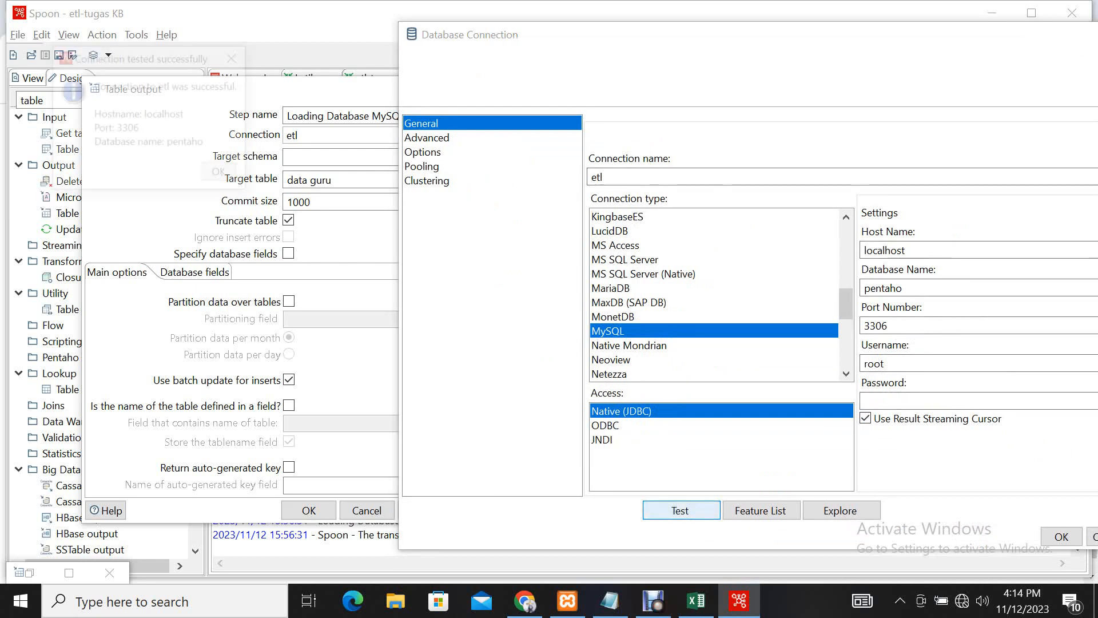
{"action": "left_click_drag", "start_coordinate": [93, 85], "coordinate": [199, 143]}
{"action": "left_click", "coordinate": [221, 174]}
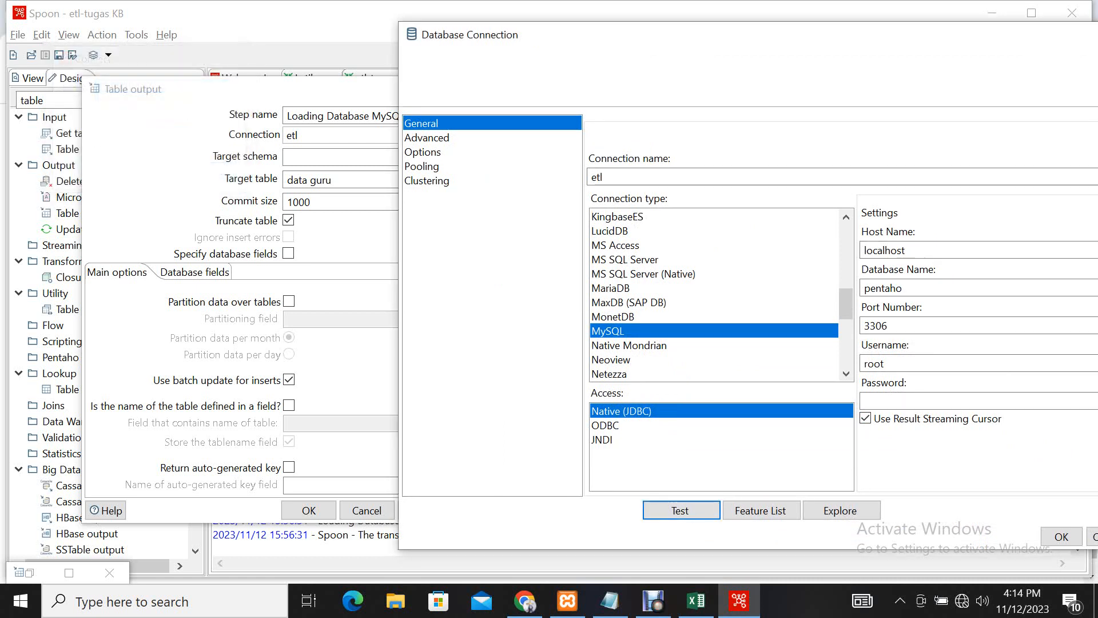
Close the Database Connection dialog and the Table output settings of the Loading Database MySQL step.
{"action": "left_click_drag", "start_coordinate": [947, 41], "coordinate": [802, 47]}
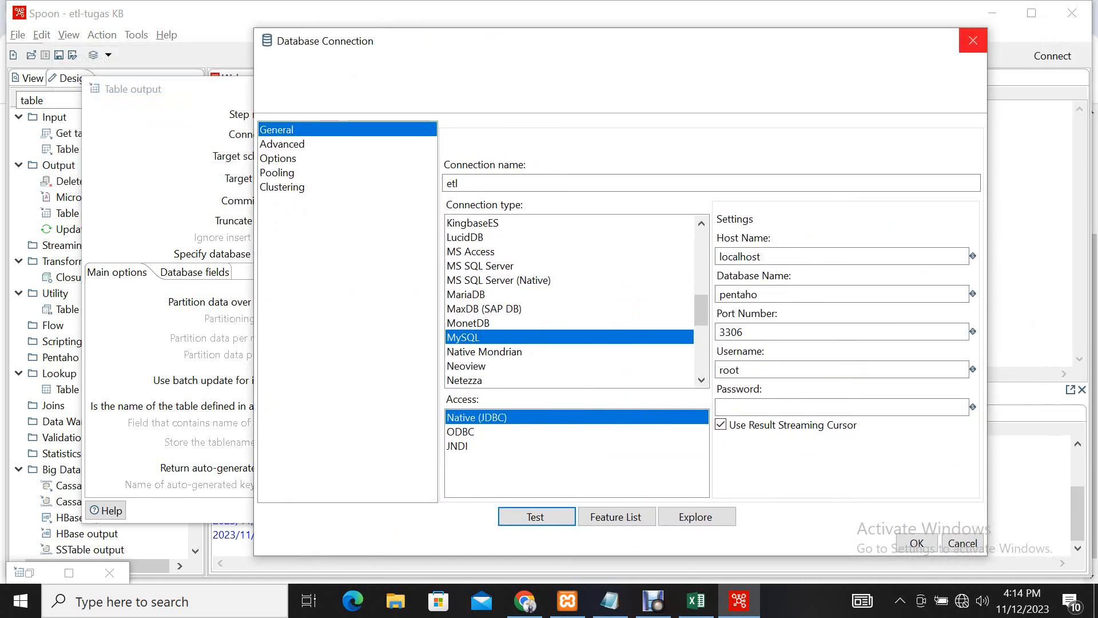
{"action": "left_click", "coordinate": [973, 40]}
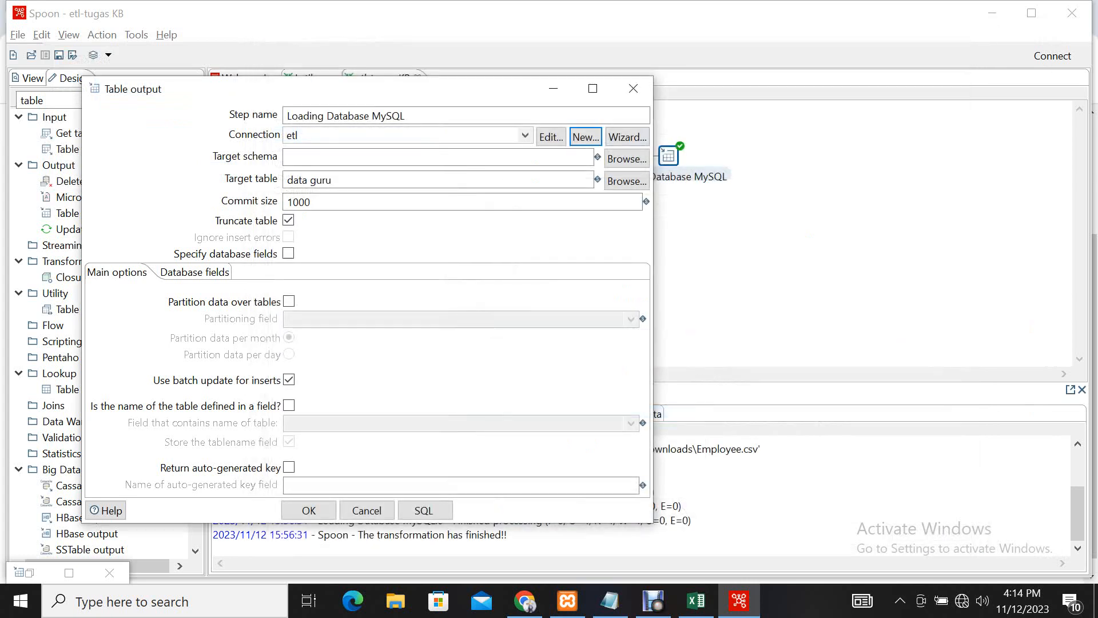
{"action": "left_click", "coordinate": [334, 180]}
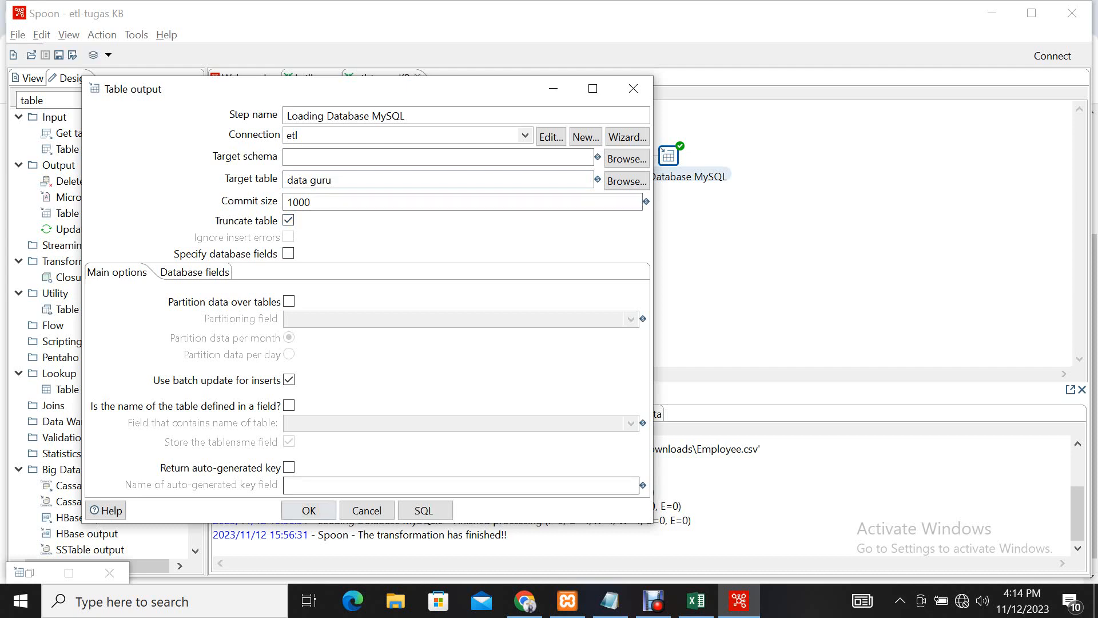
{"action": "left_click", "coordinate": [633, 88]}
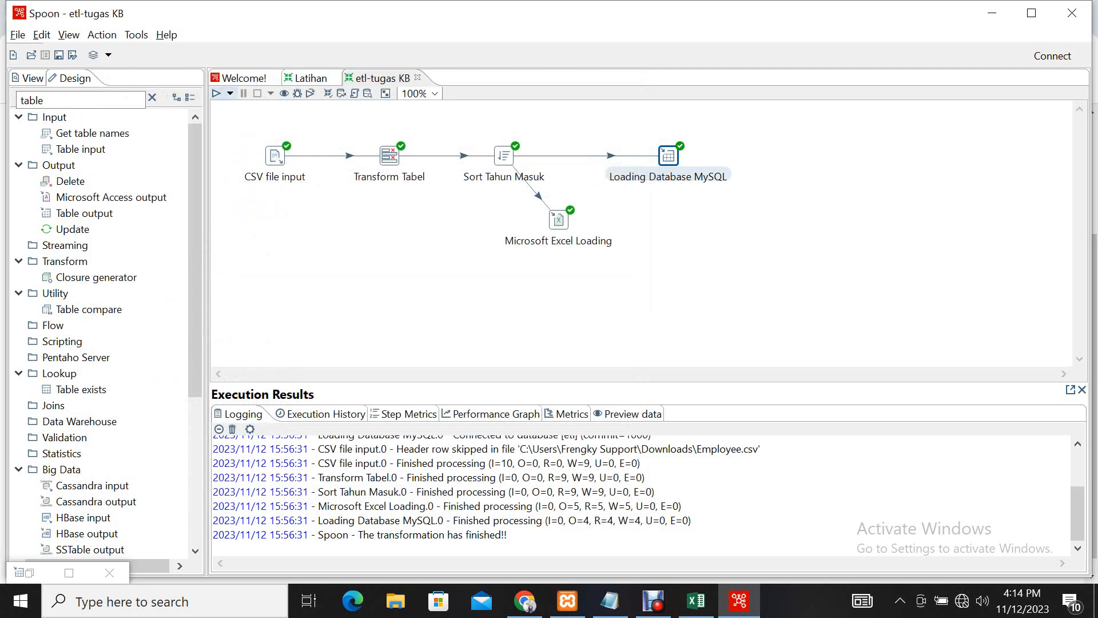
Run the etl-tugas KB transformation with the Pentaho local configuration and highlight the last line of the execution log.
{"action": "left_click", "coordinate": [230, 93]}
{"action": "left_click", "coordinate": [240, 110]}
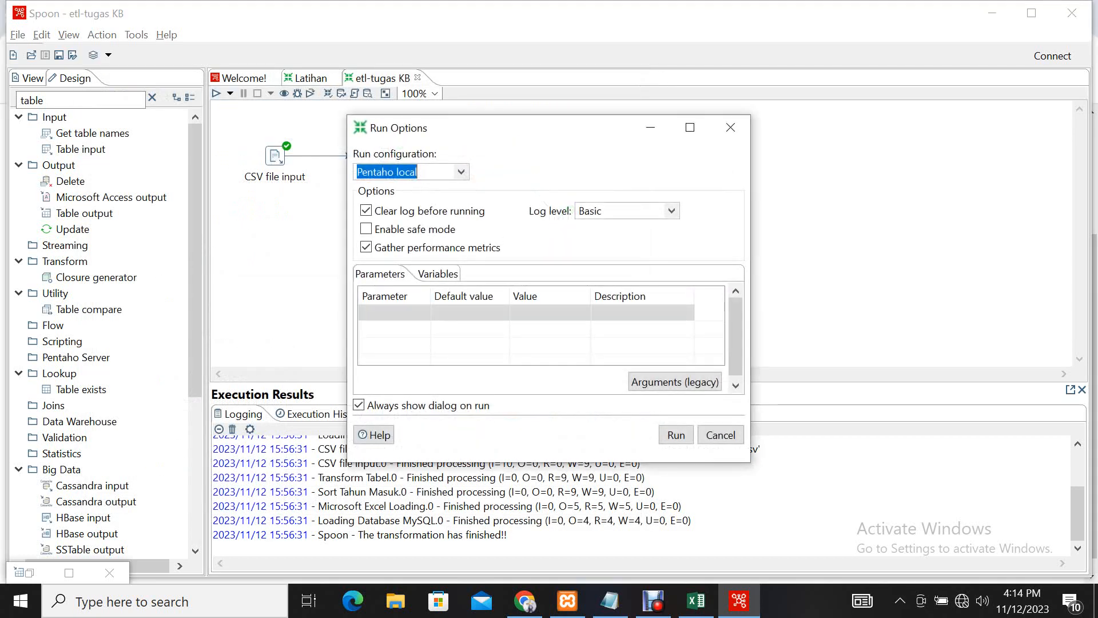
{"action": "left_click", "coordinate": [676, 435]}
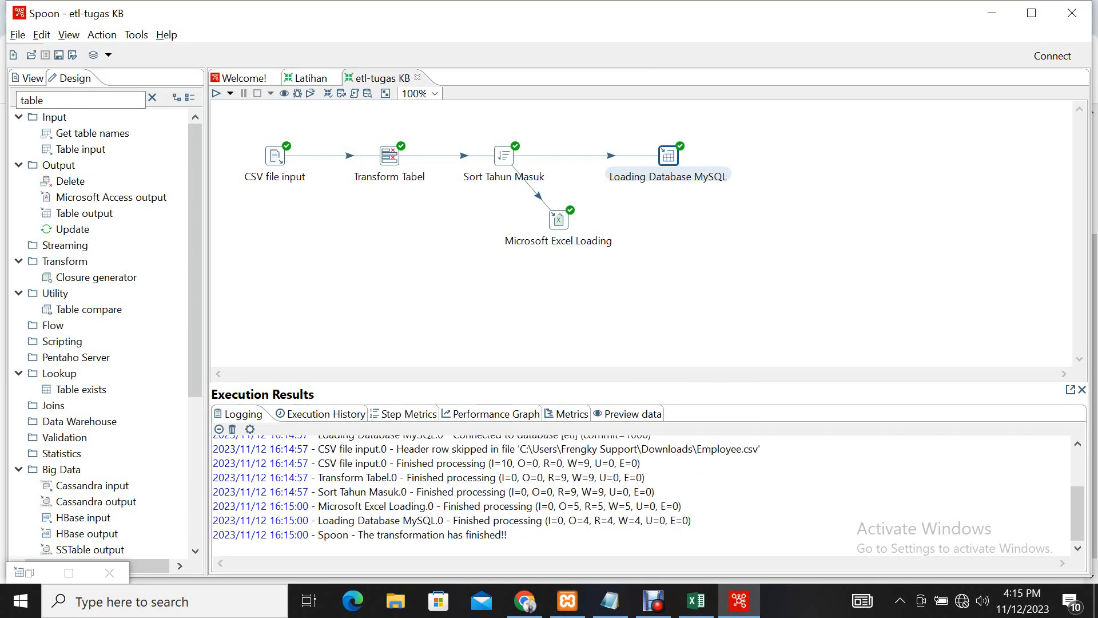
{"action": "left_click_drag", "start_coordinate": [318, 535], "coordinate": [513, 544]}
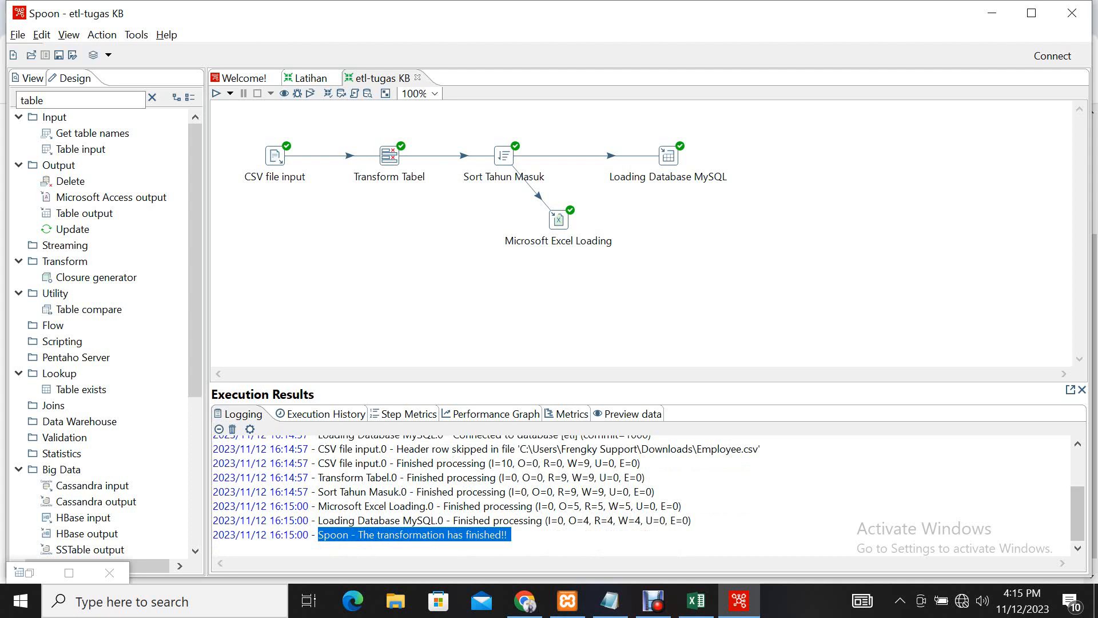
{"action": "left_click", "coordinate": [508, 535]}
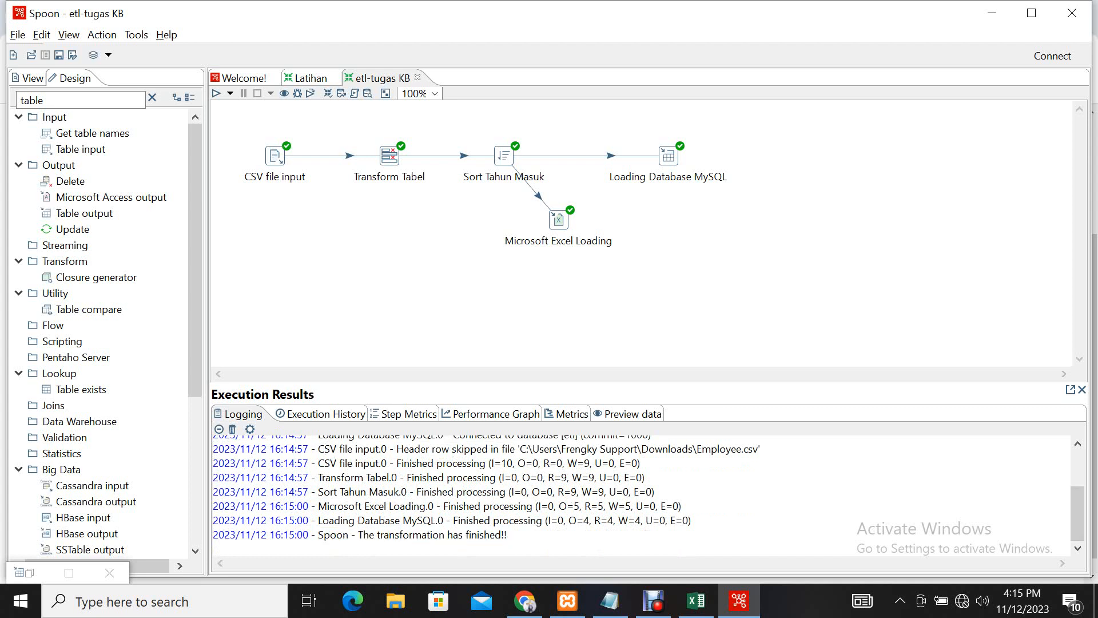
Save the etl-tugas KB transformation and close Spoon.
{"action": "left_click", "coordinate": [18, 34]}
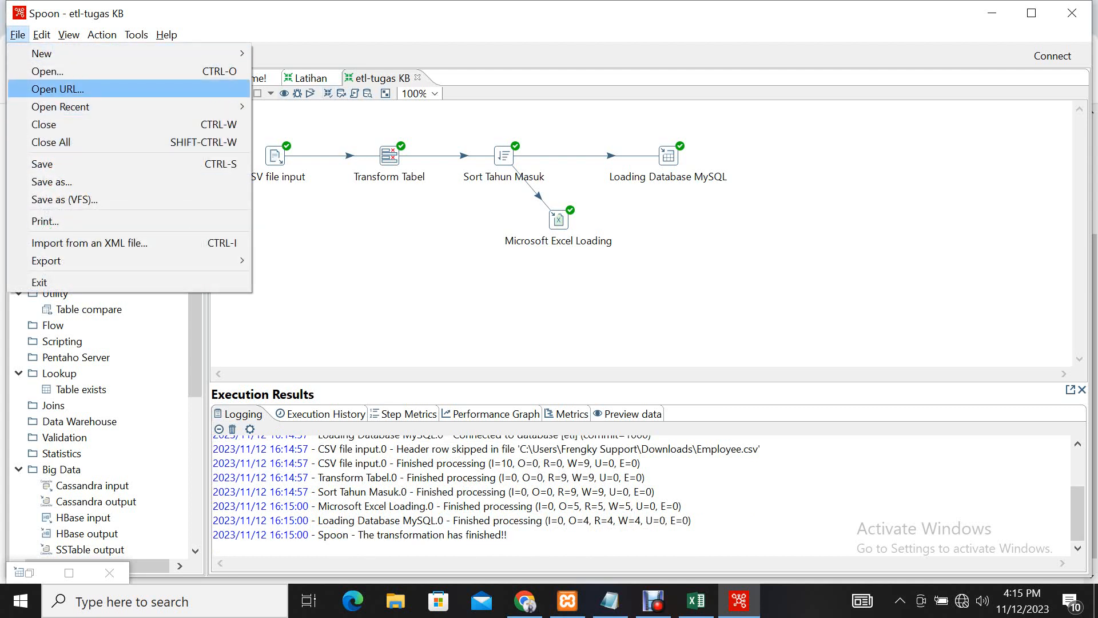
{"action": "left_click", "coordinate": [52, 164]}
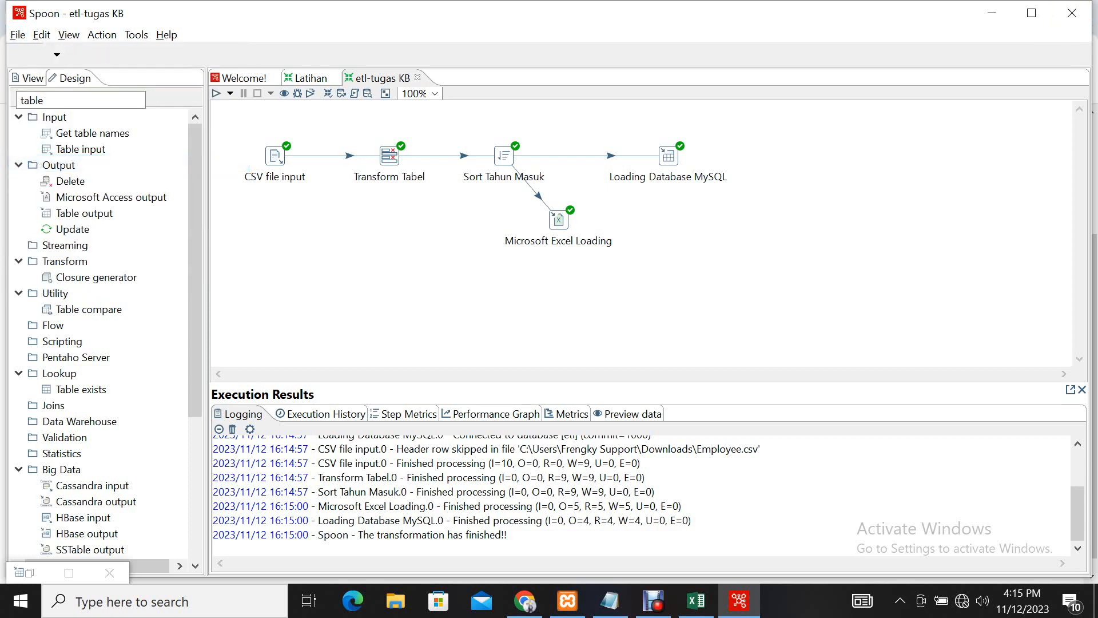
{"action": "left_click", "coordinate": [1072, 13]}
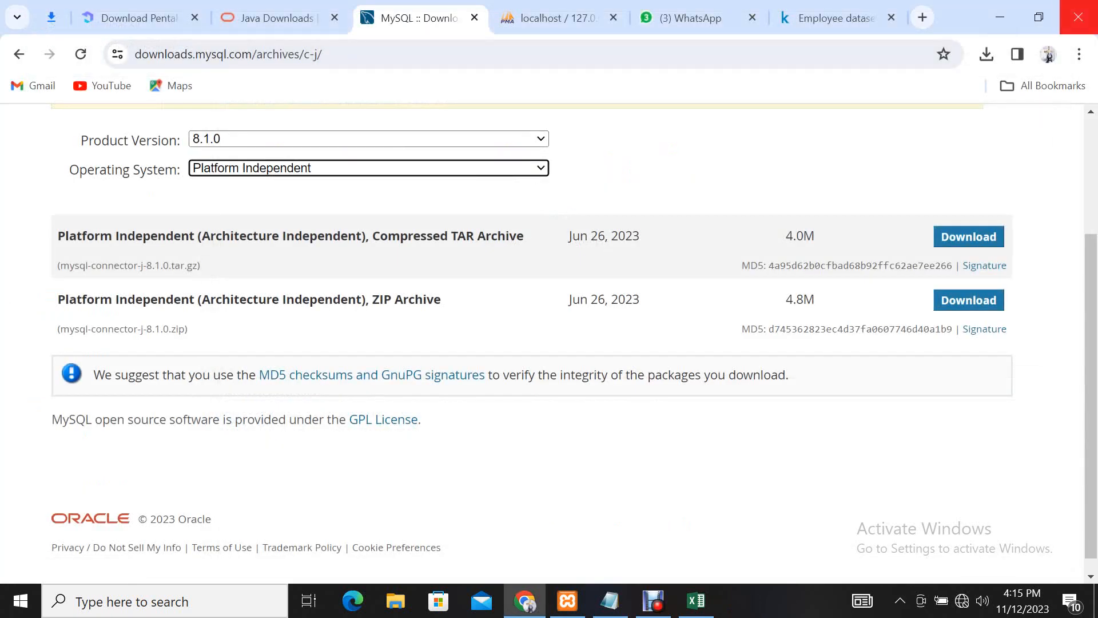
{"action": "left_click", "coordinate": [653, 601]}
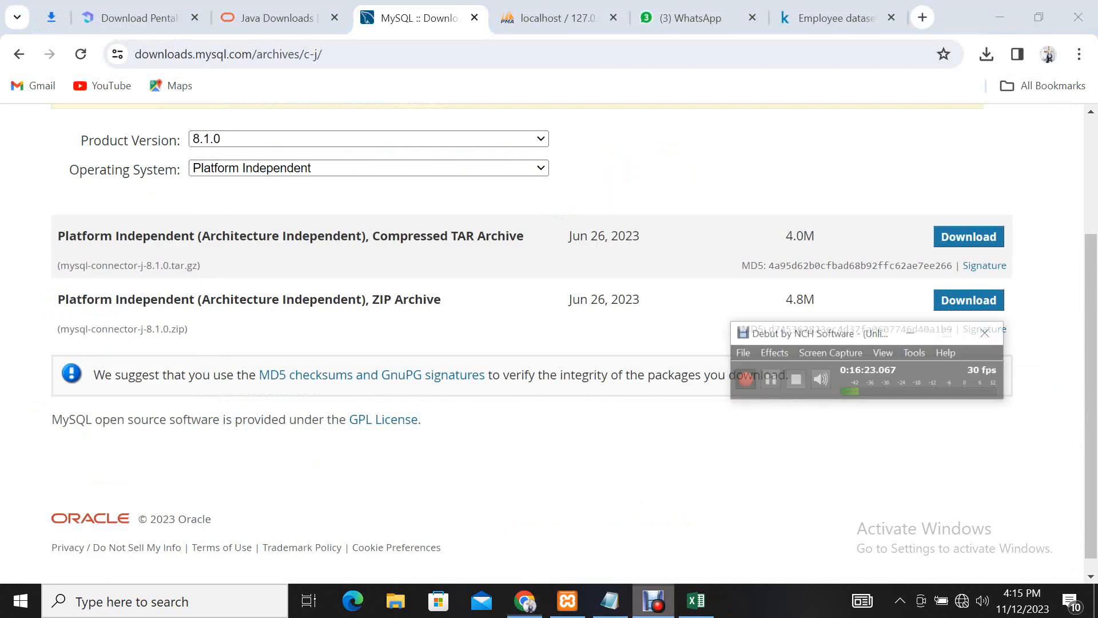